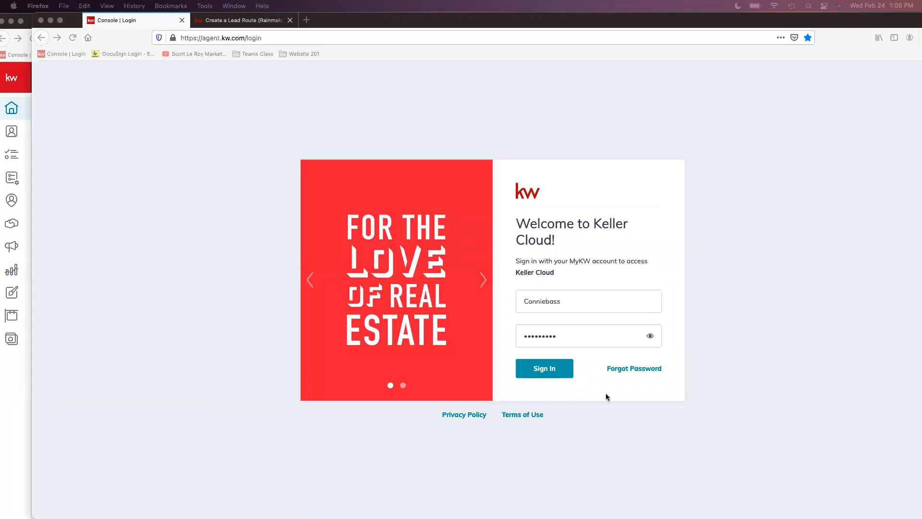
# Sign in to Keller Cloud with the prefilled account credentials and enlarge the browser window to show the whole dashboard.
pyautogui.click(549, 383)
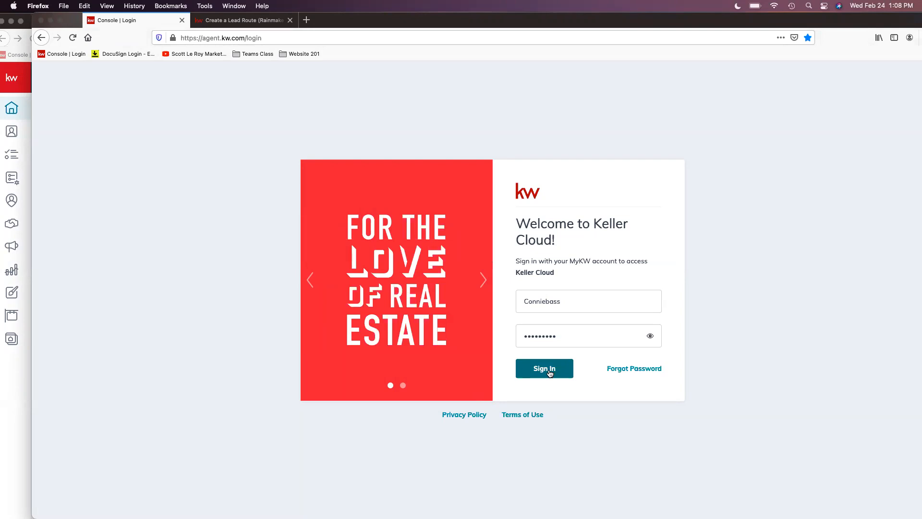
pyautogui.click(550, 372)
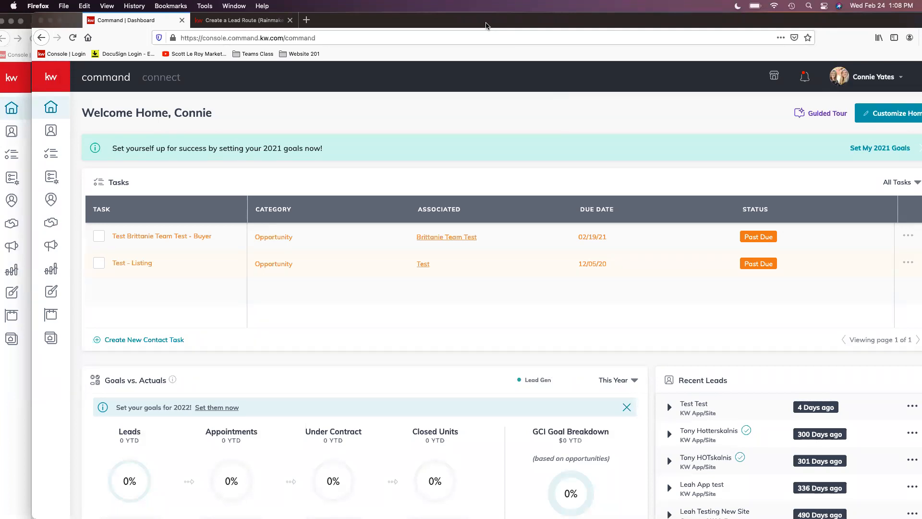
pyautogui.doubleClick(487, 26)
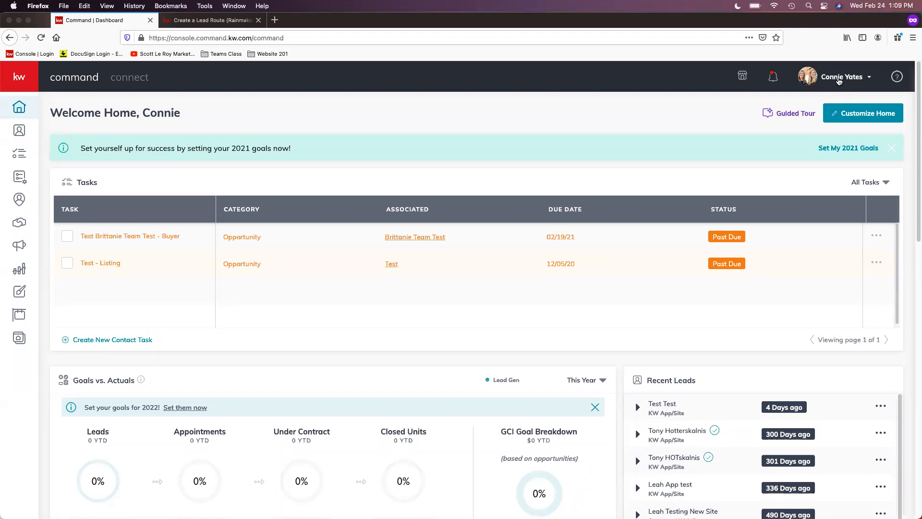
# Open the account settings and display the Default Account choices under General Settings.
pyautogui.click(839, 79)
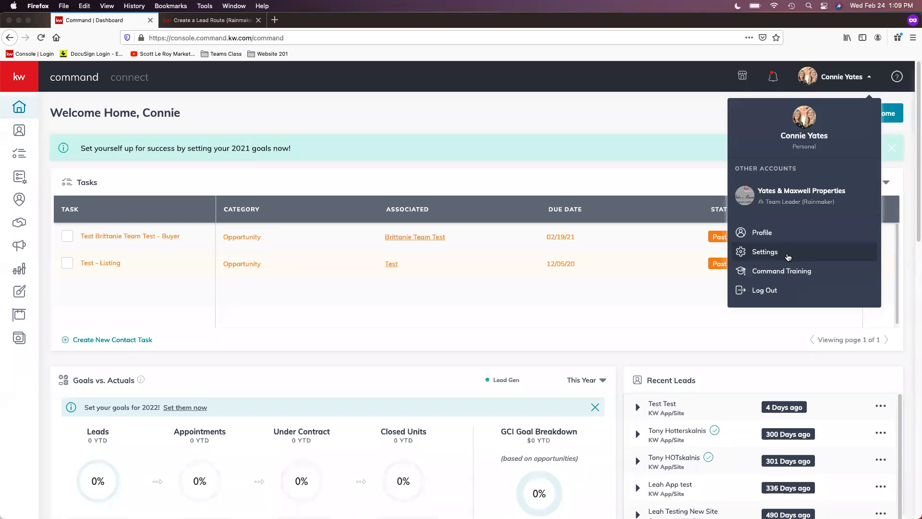
pyautogui.click(788, 257)
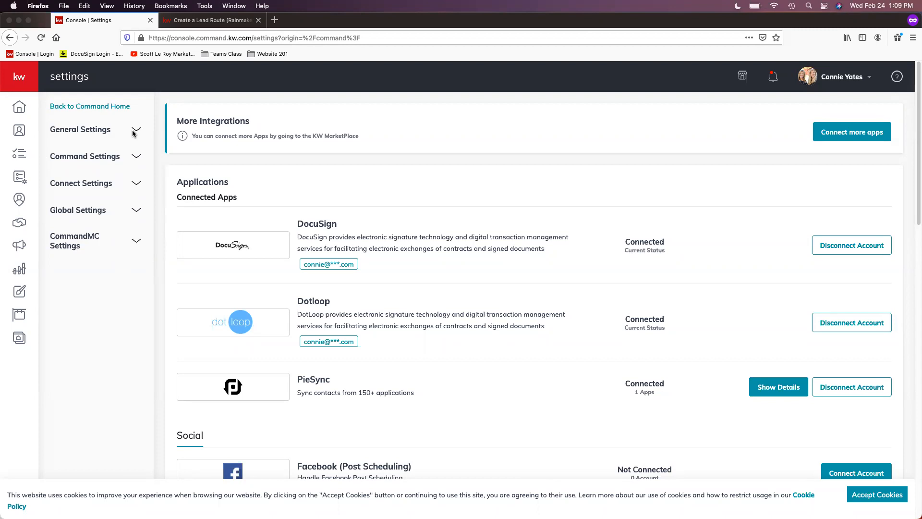
pyautogui.click(107, 130)
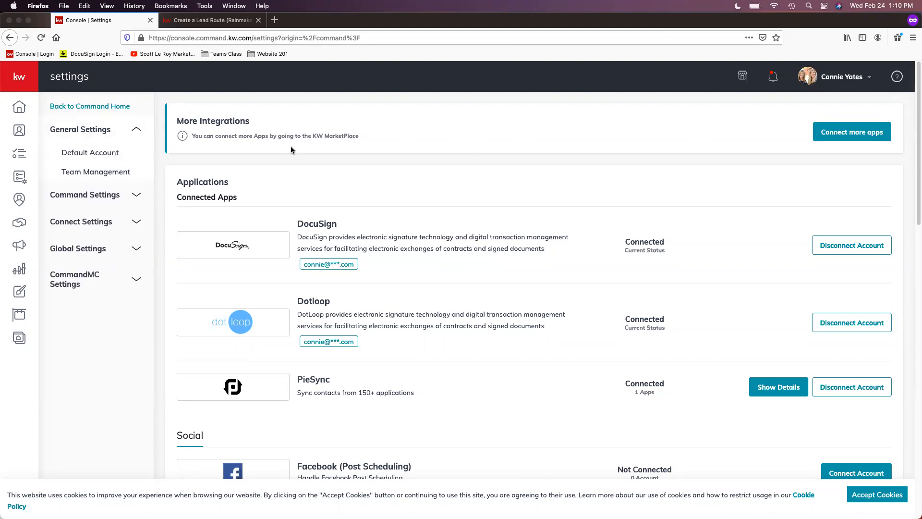
pyautogui.click(109, 154)
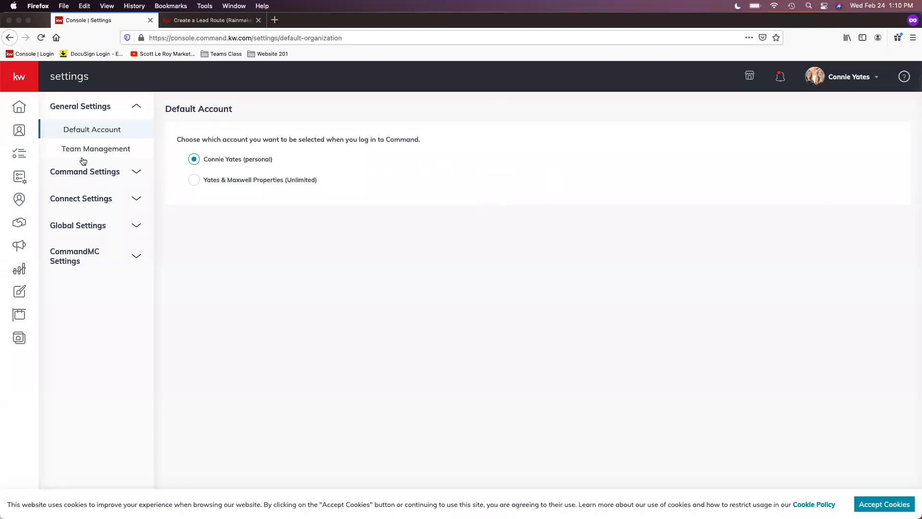
# Go to Team Management and switch from the personal account to the Yates & Maxwell Properties team account.
pyautogui.click(119, 153)
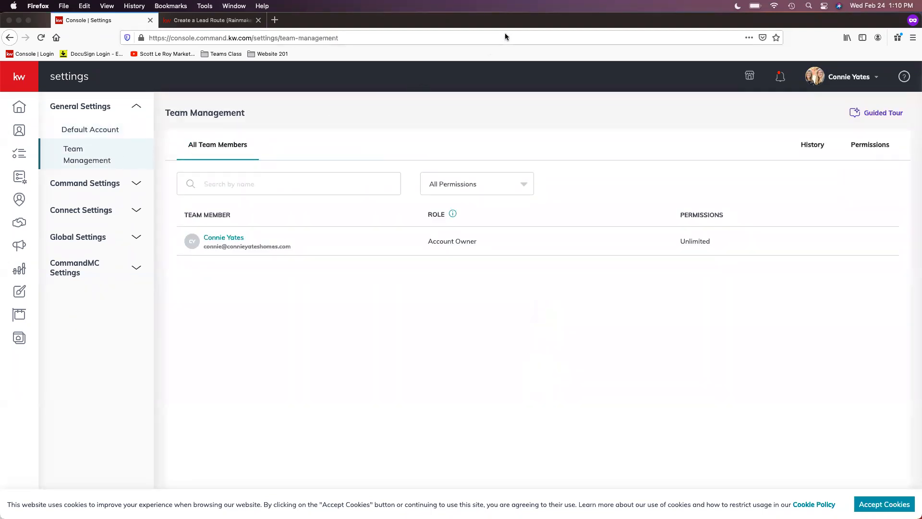
pyautogui.click(850, 78)
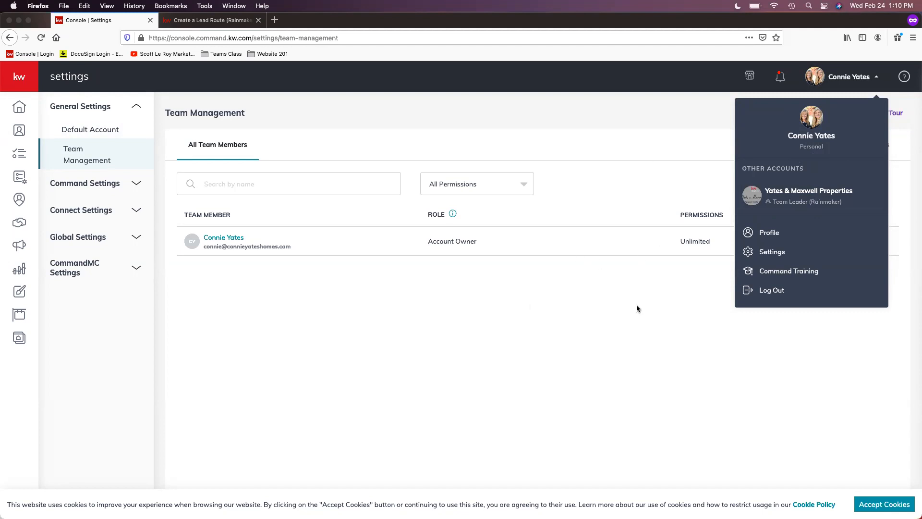
pyautogui.click(815, 207)
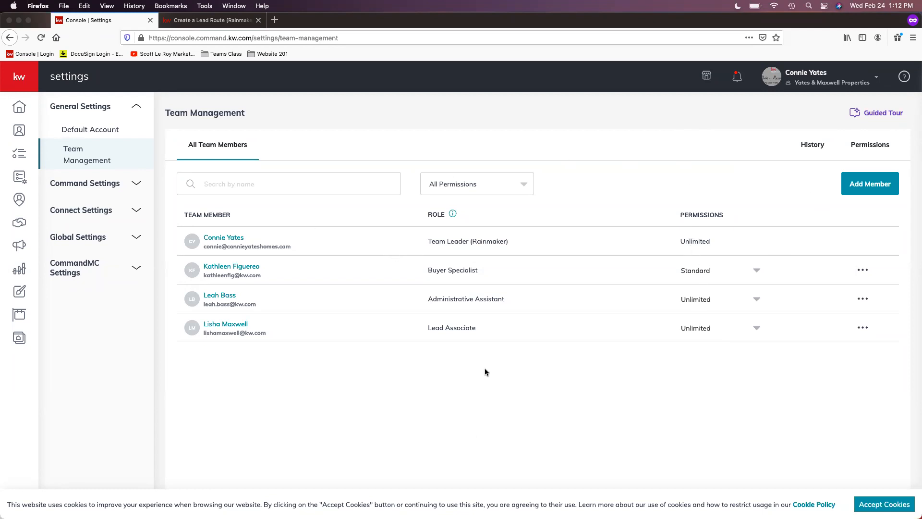
# Check the permission options offered for the Buyer Specialist and open the team's Permissions overview.
pyautogui.click(764, 277)
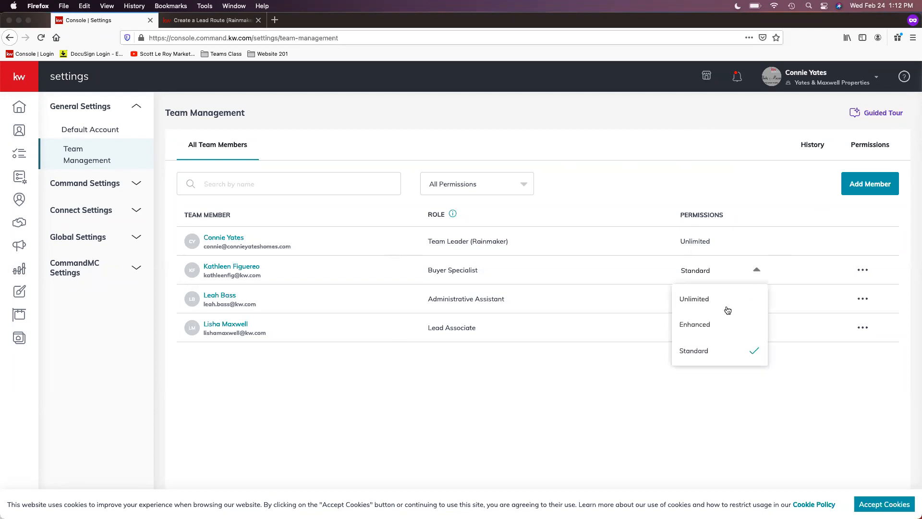
pyautogui.click(705, 394)
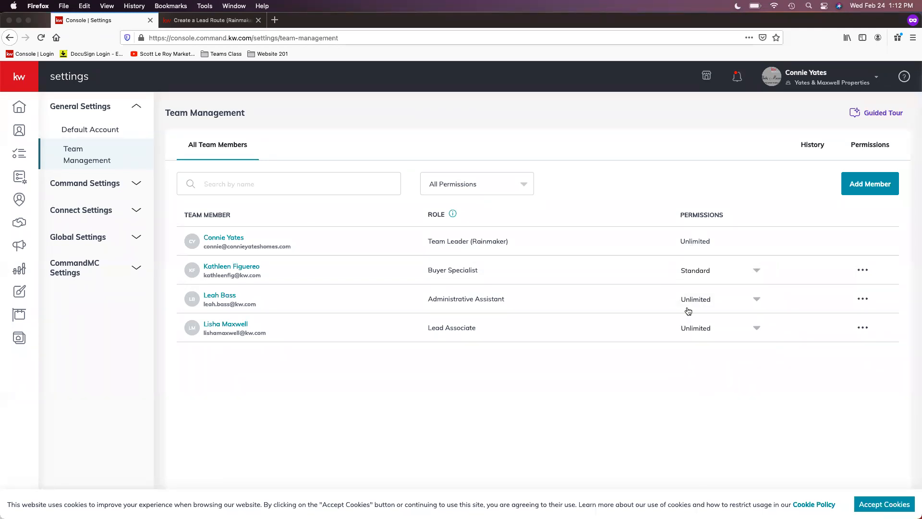
pyautogui.click(873, 153)
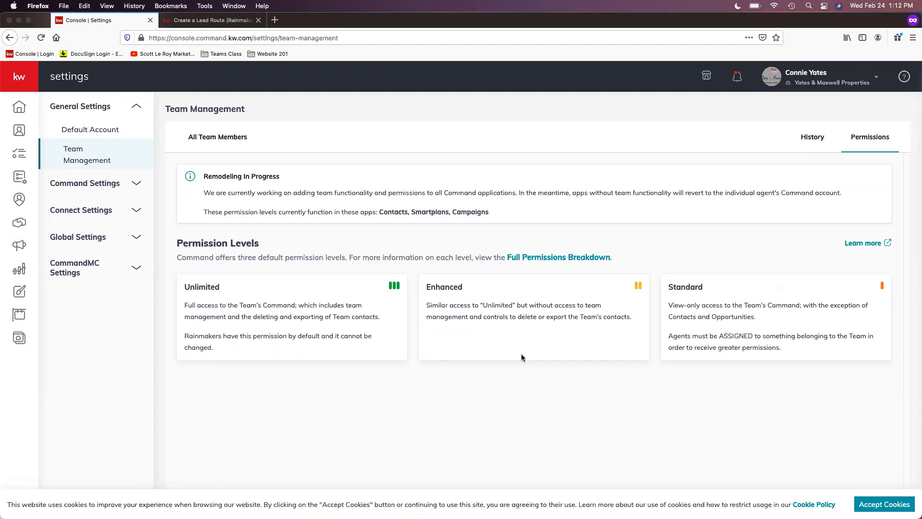
# Examine the Full Permissions Breakdown, comparing Standard, Enhanced and Unlimited rights for team management, contacts, SmartPlans and designs.
pyautogui.click(563, 262)
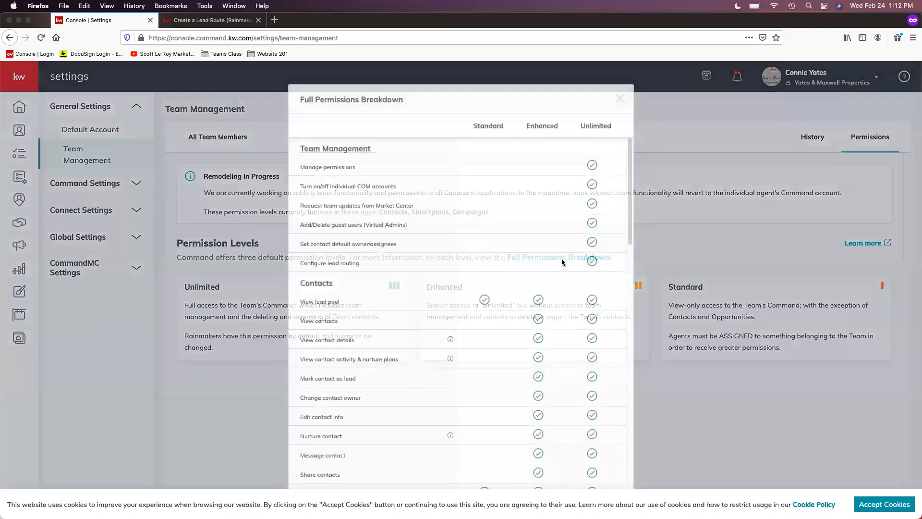
pyautogui.scroll(-1, 539, 260)
pyautogui.scroll(1, 538, 261)
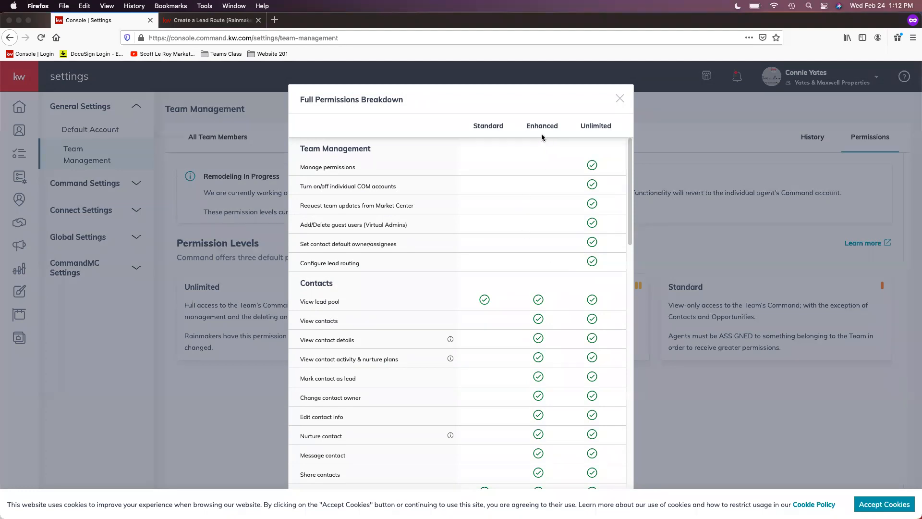
pyautogui.scroll(-3, 533, 310)
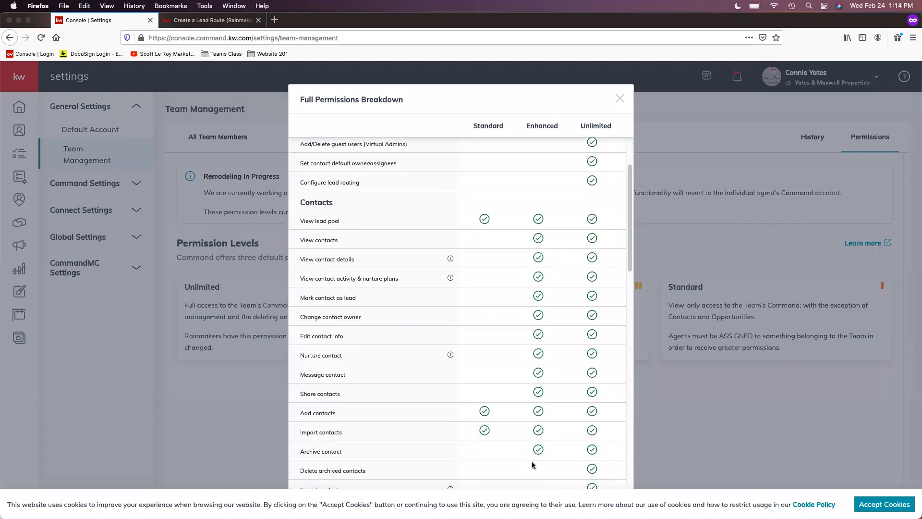
pyautogui.scroll(-4, 532, 464)
pyautogui.scroll(-7, 534, 458)
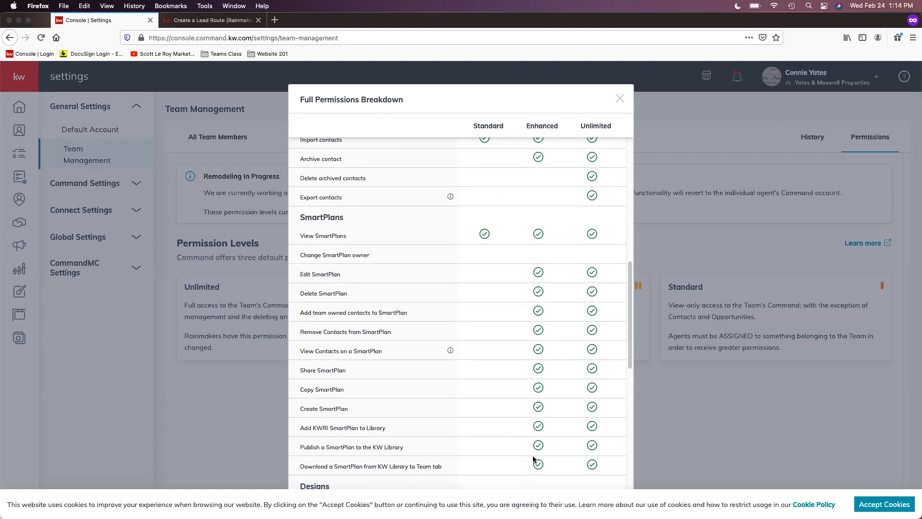
pyautogui.scroll(-3, 533, 458)
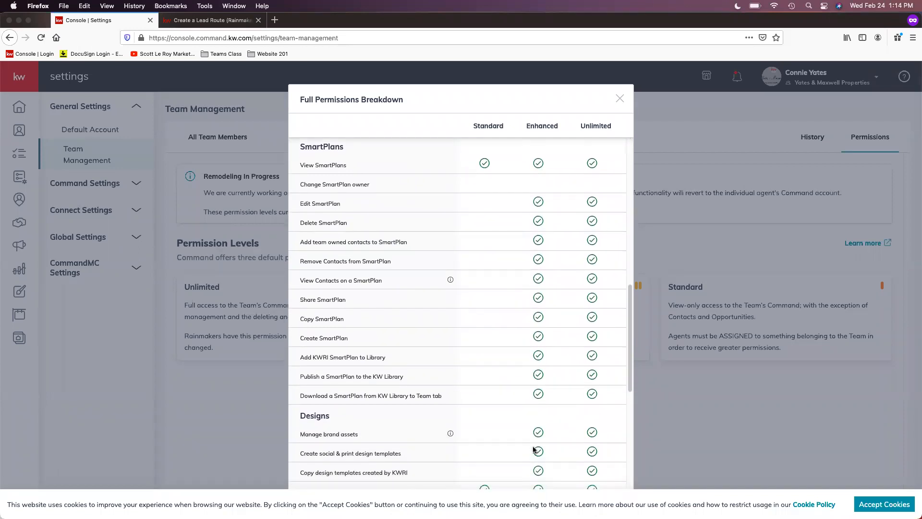
pyautogui.scroll(-1, 533, 450)
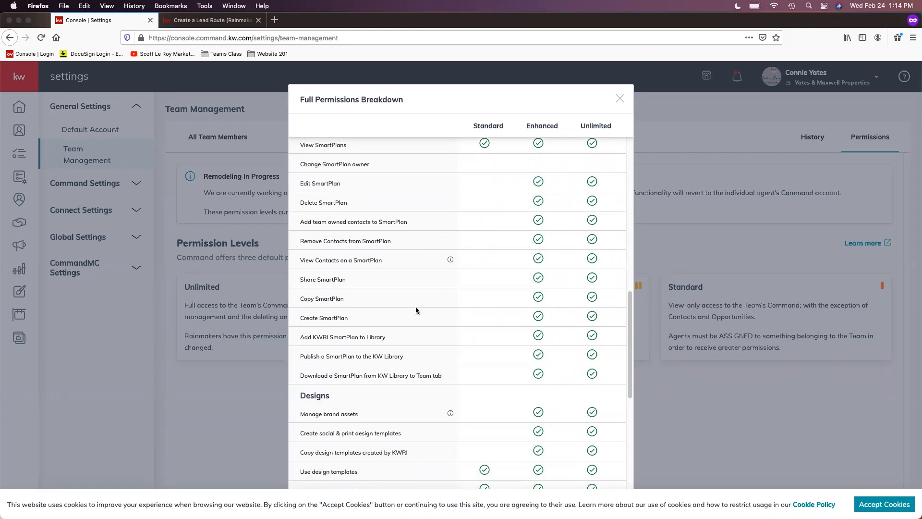
pyautogui.scroll(-2, 451, 358)
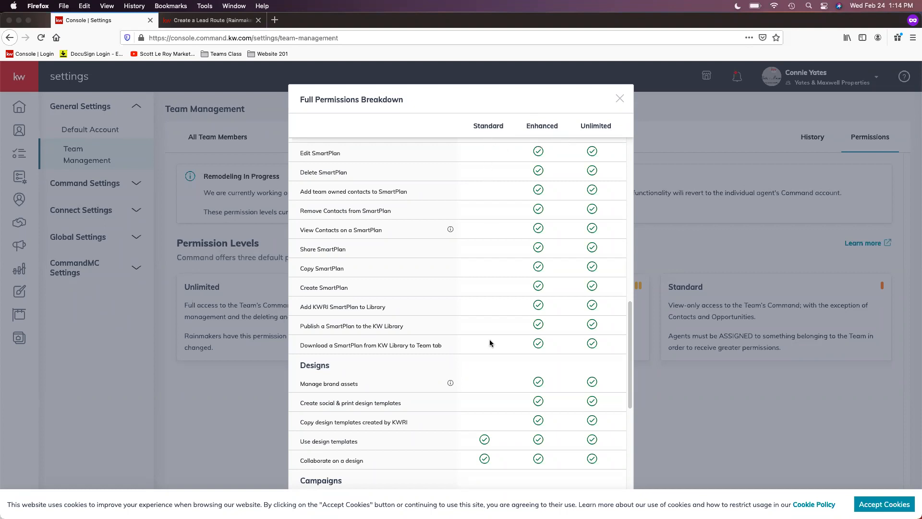
pyautogui.scroll(-2, 489, 341)
pyautogui.scroll(-2, 488, 354)
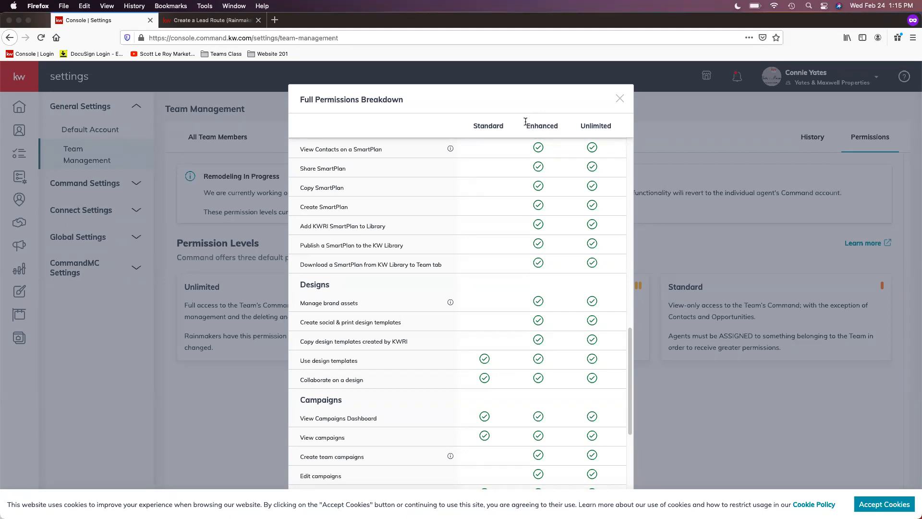
pyautogui.scroll(-2, 478, 270)
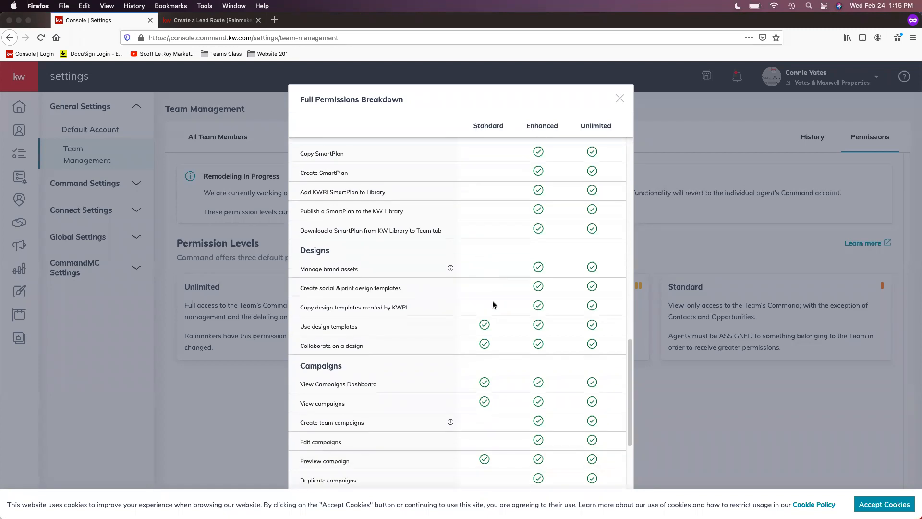
# Accept the site's cookies, review the Campaigns and team management rights in the permissions breakdown, and close it.
pyautogui.click(887, 497)
pyautogui.scroll(-3, 517, 355)
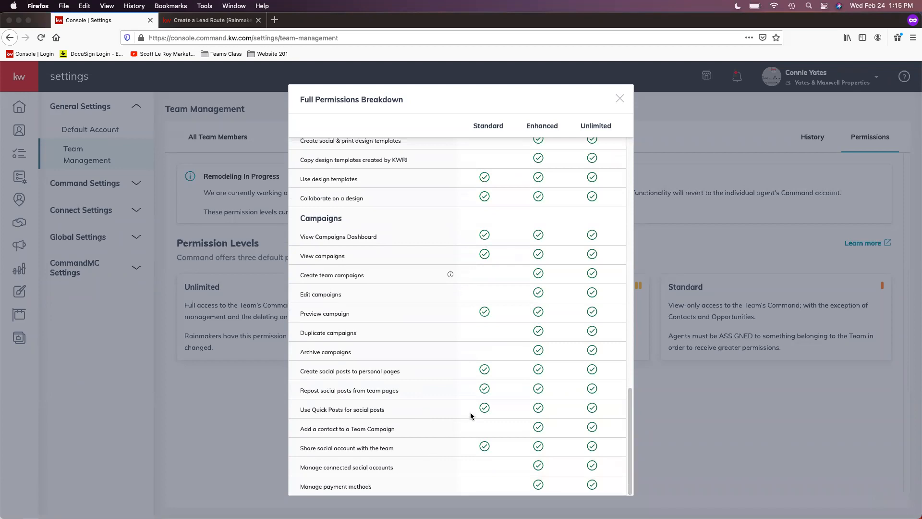
pyautogui.scroll(2, 482, 406)
pyautogui.scroll(5, 487, 396)
pyautogui.scroll(7, 507, 364)
pyautogui.scroll(5, 570, 330)
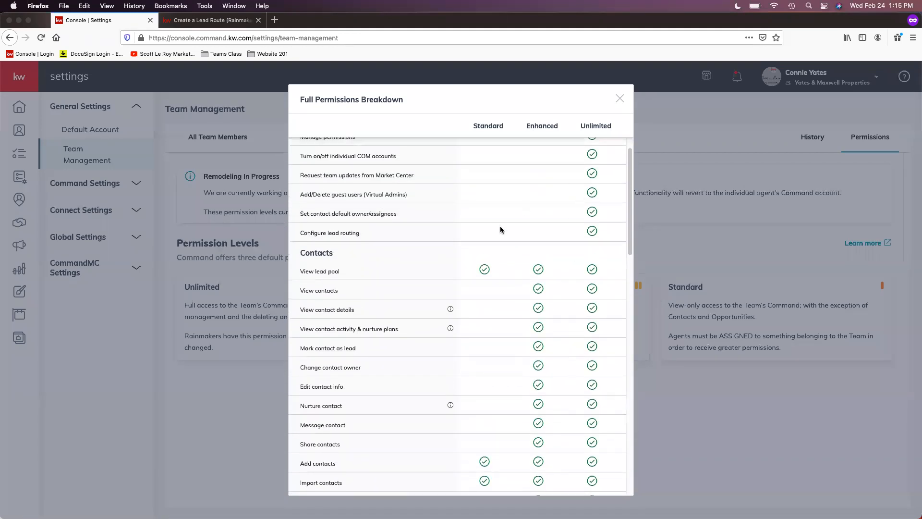
pyautogui.scroll(1, 572, 297)
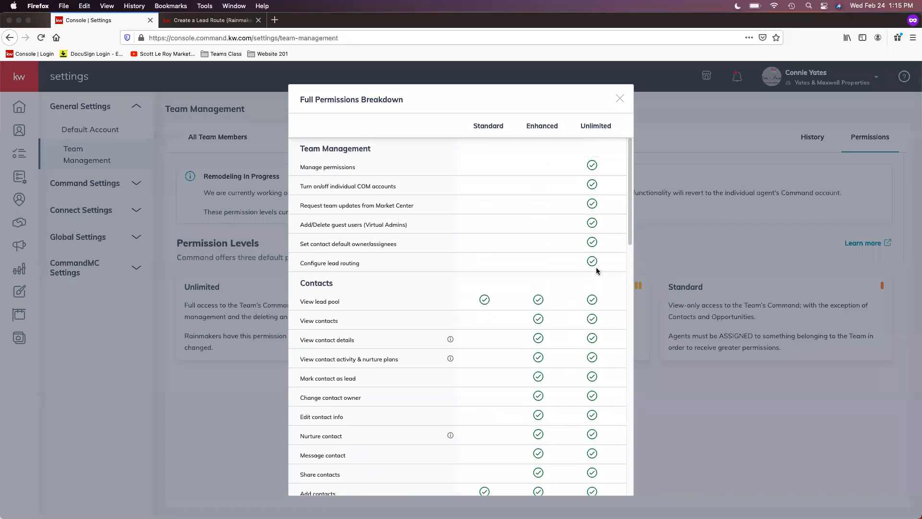
pyautogui.click(619, 105)
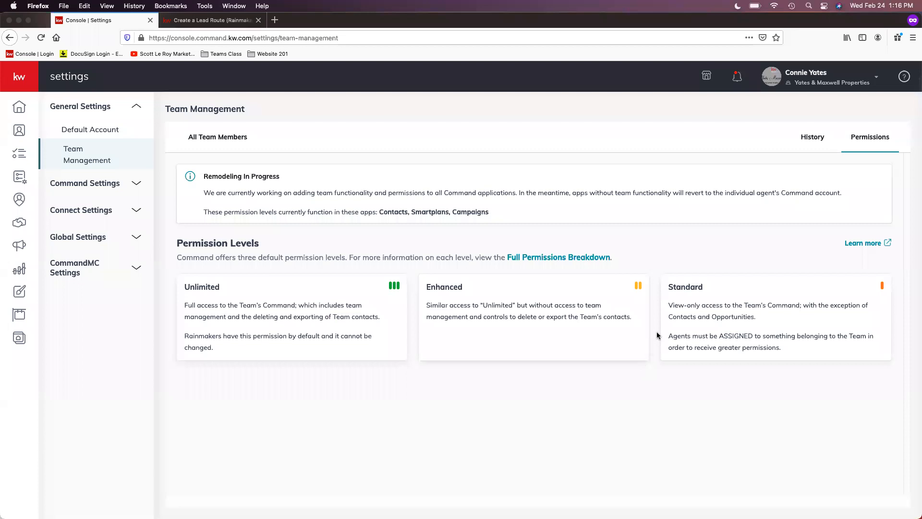
# From the list of all team members, view the Add Member form for a guest user and cancel it without sending a request.
pyautogui.click(225, 141)
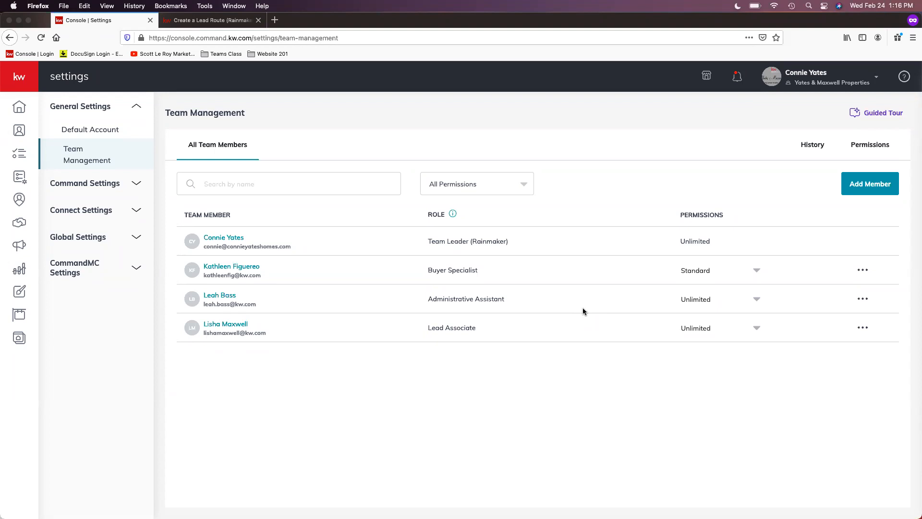
pyautogui.click(871, 187)
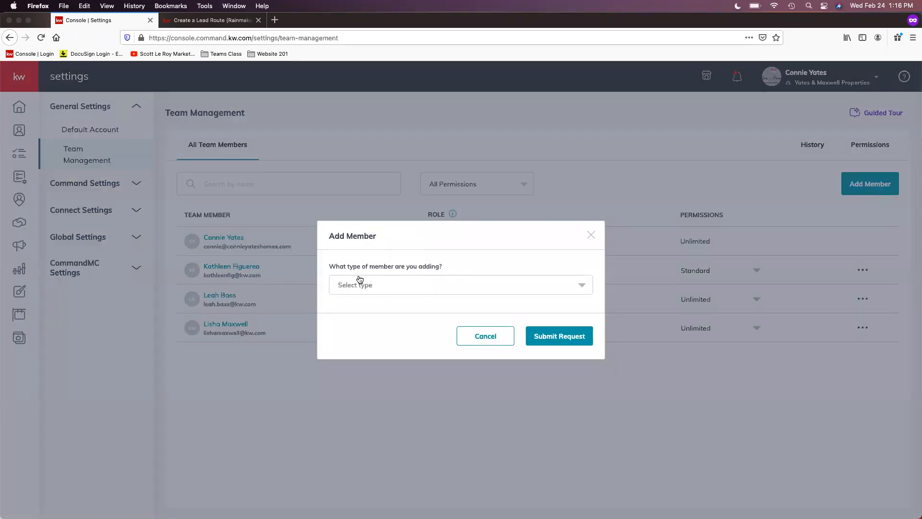
pyautogui.click(370, 287)
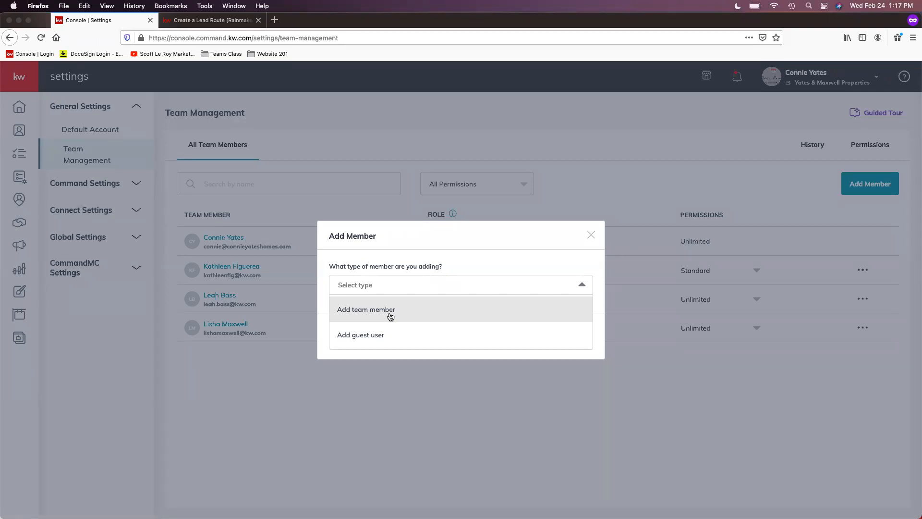
pyautogui.click(404, 335)
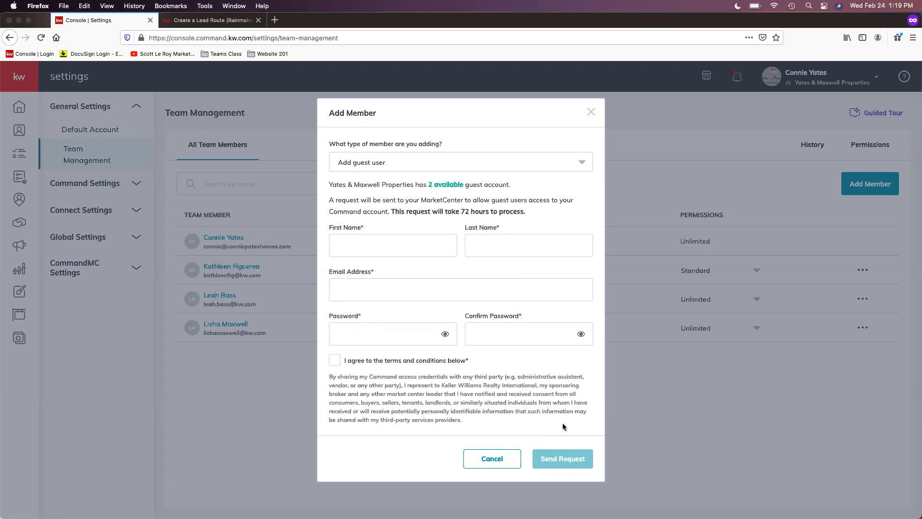
pyautogui.click(498, 462)
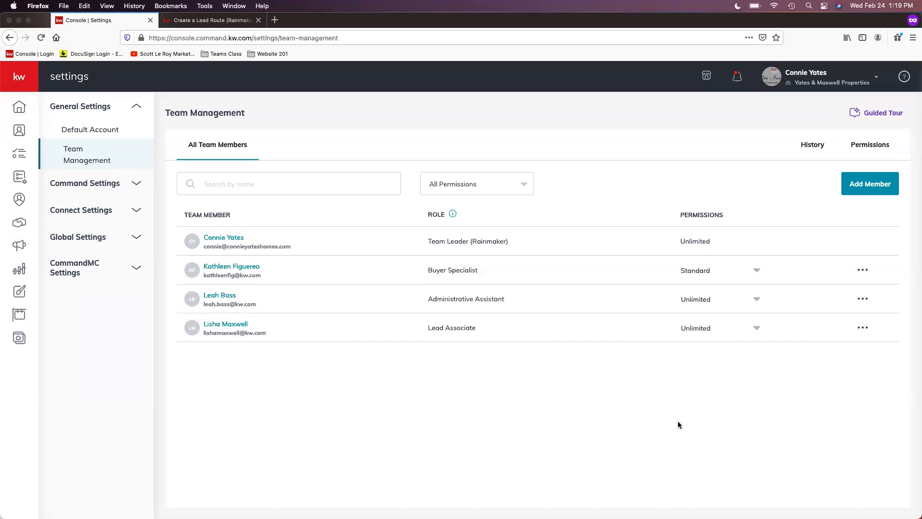
# Check the change and removal request options available for the Lead Associate without choosing one.
pyautogui.click(865, 331)
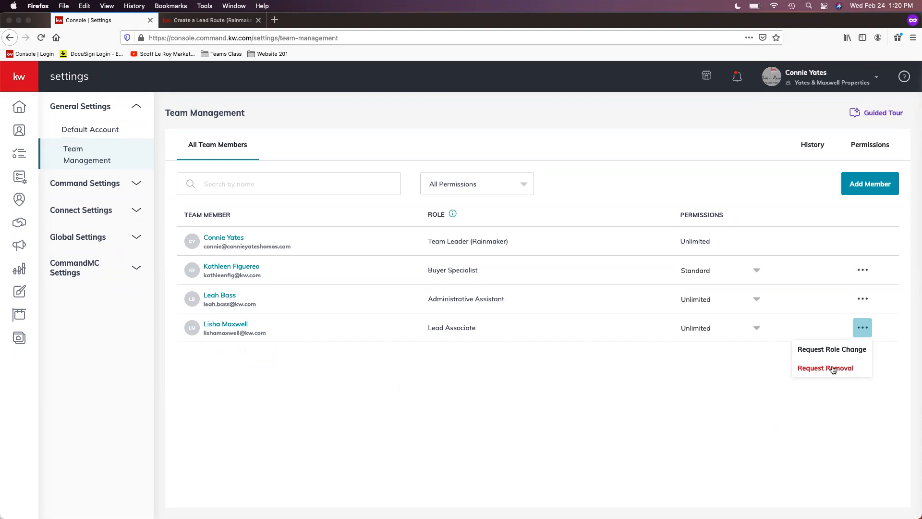
pyautogui.click(828, 435)
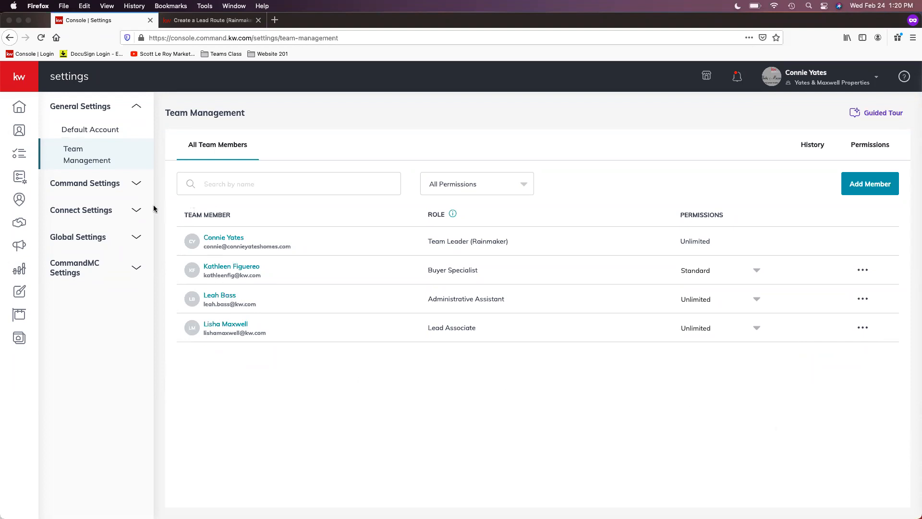
# Collapse the General Settings and open the Contact Archive under the Contacts section of Command Settings.
pyautogui.click(111, 189)
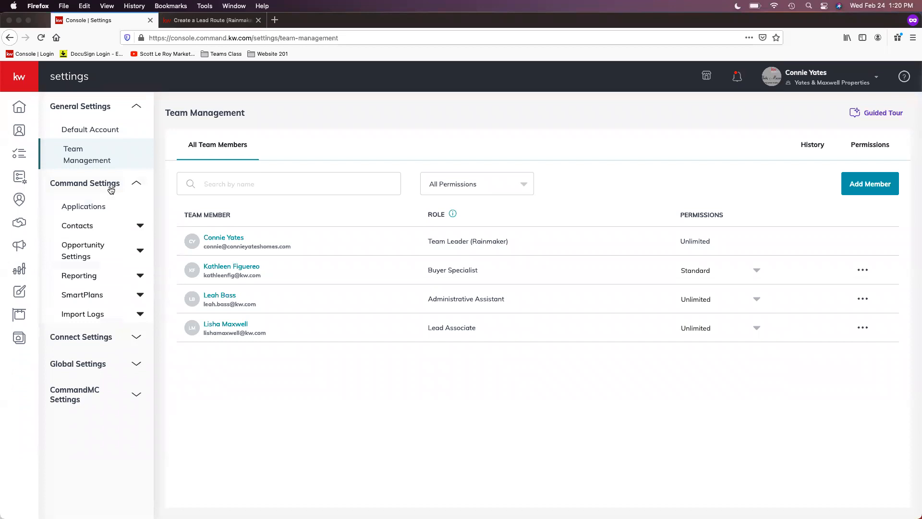
pyautogui.click(95, 106)
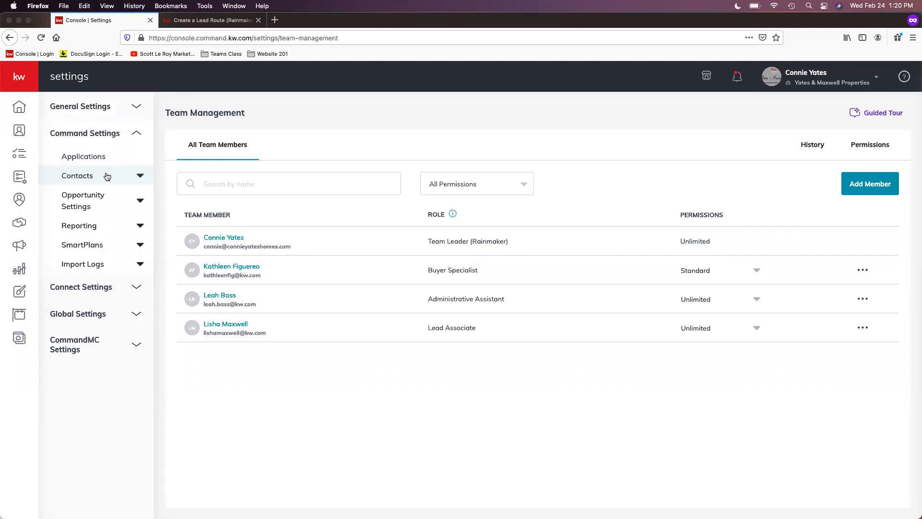
pyautogui.click(107, 177)
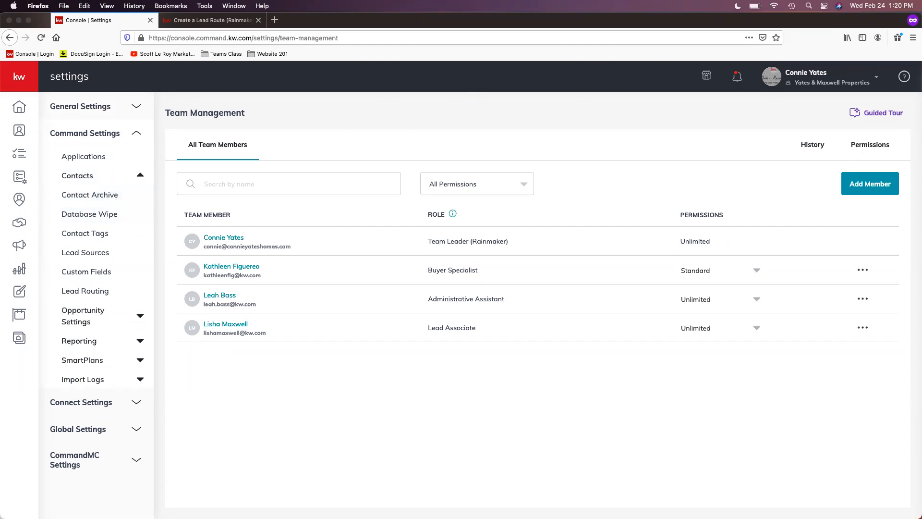
pyautogui.click(119, 199)
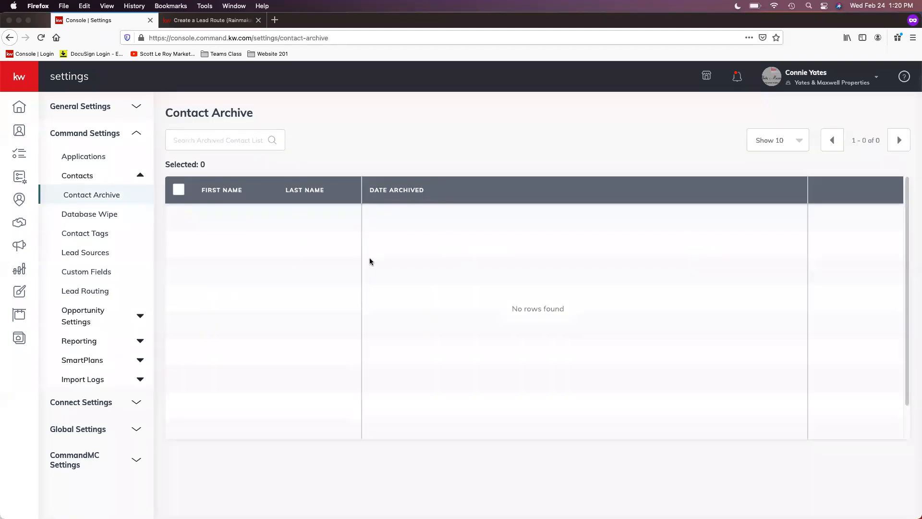
# Compare the Contact Archive between the team and personal accounts, finishing in the personal account.
pyautogui.click(801, 76)
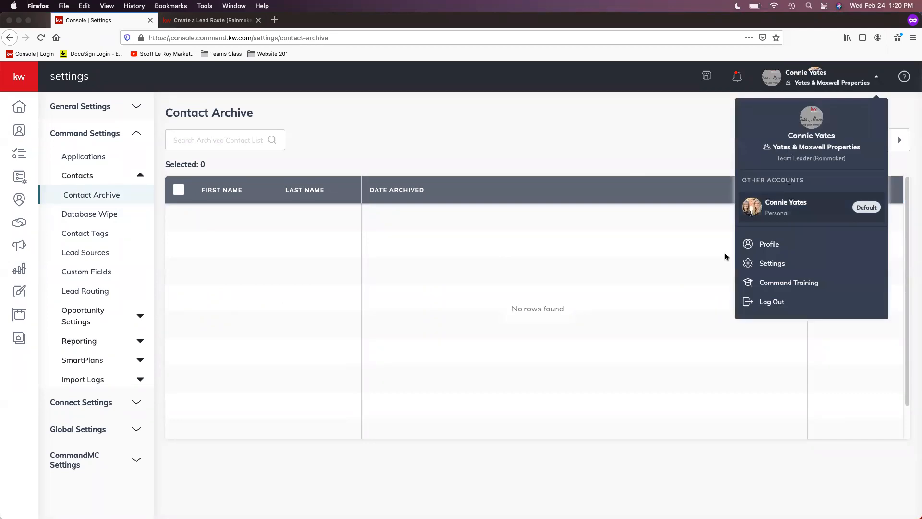
pyautogui.click(726, 257)
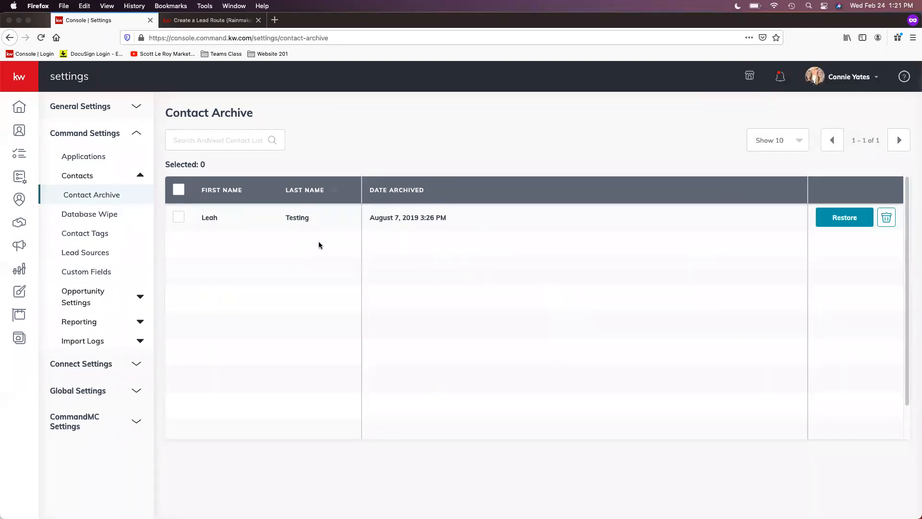
pyautogui.click(842, 79)
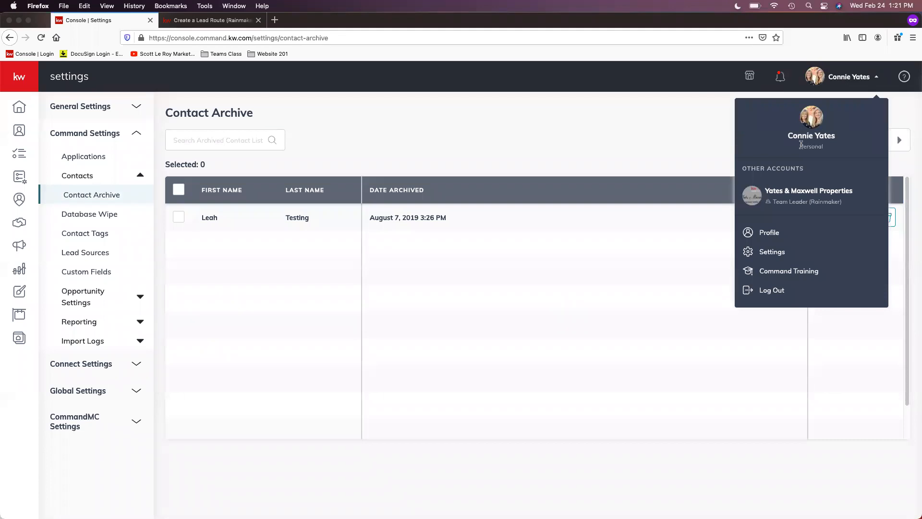
pyautogui.click(774, 194)
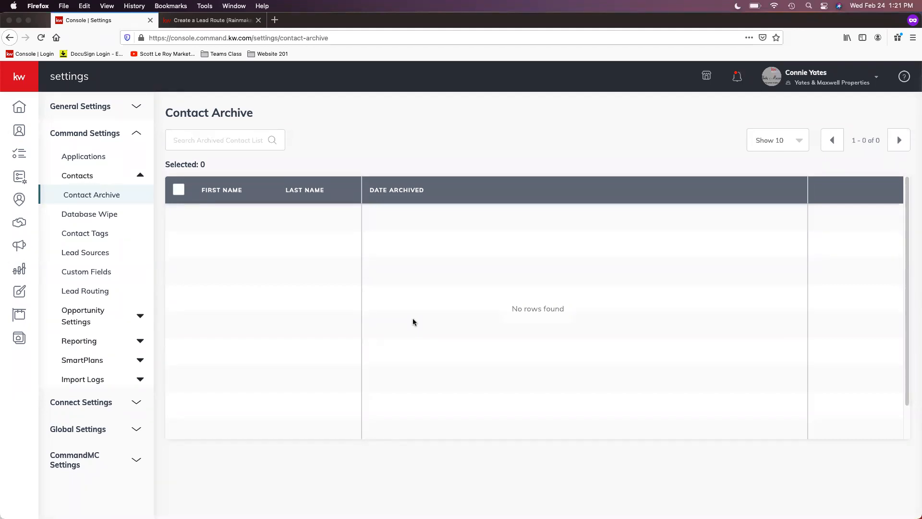
pyautogui.click(802, 79)
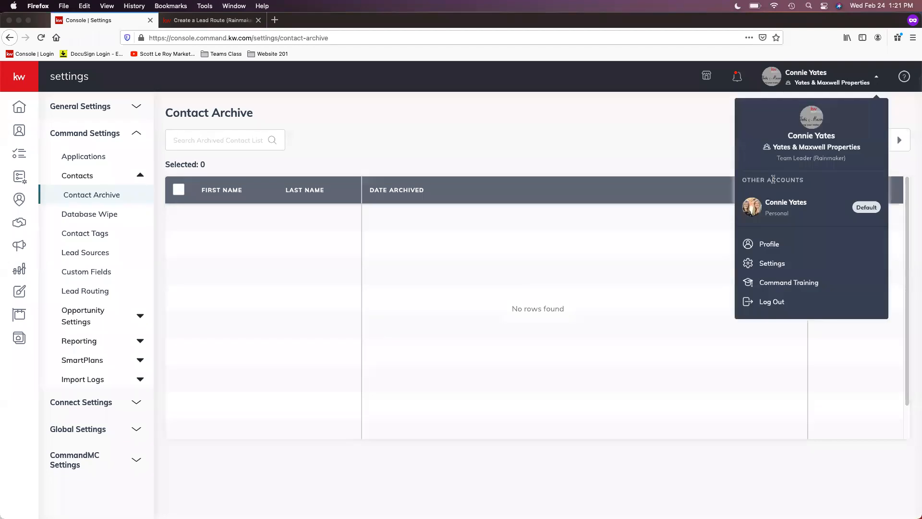
pyautogui.click(770, 219)
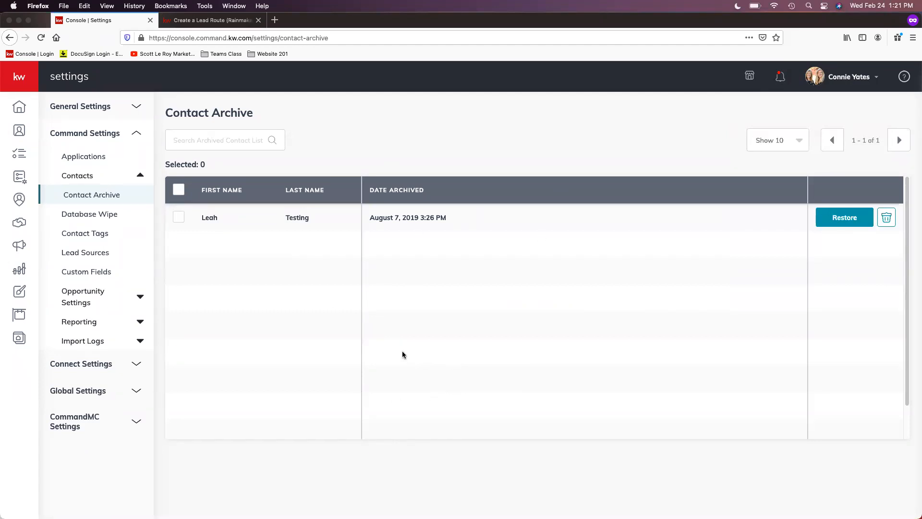
# Review the Database Wipe options in the personal account, and return to the team account.
pyautogui.click(116, 218)
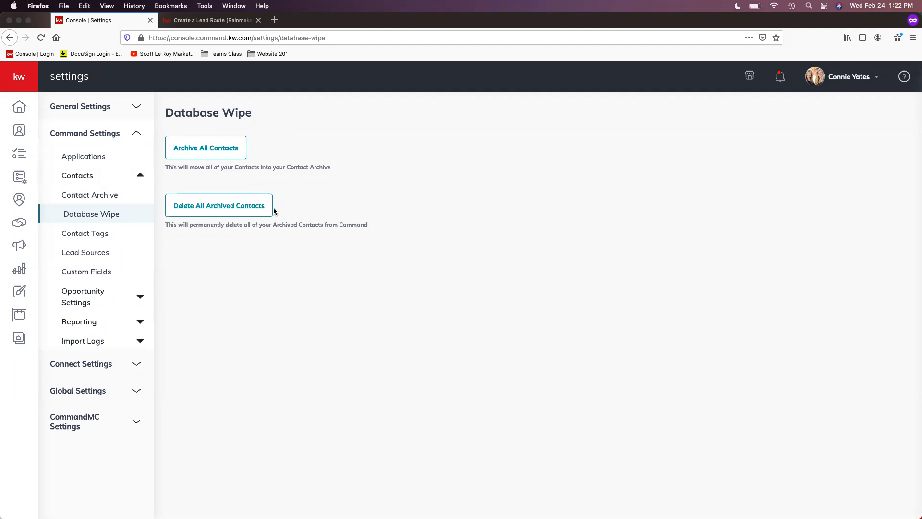
pyautogui.click(859, 79)
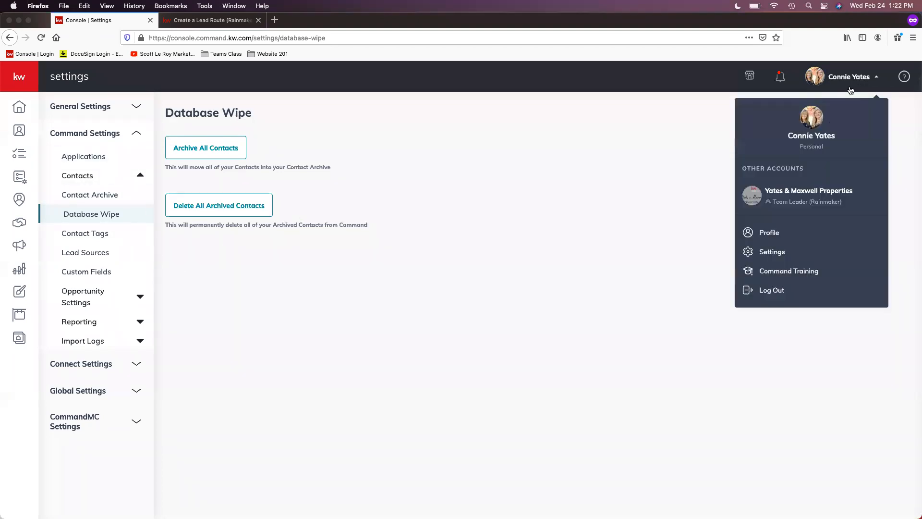
pyautogui.click(807, 193)
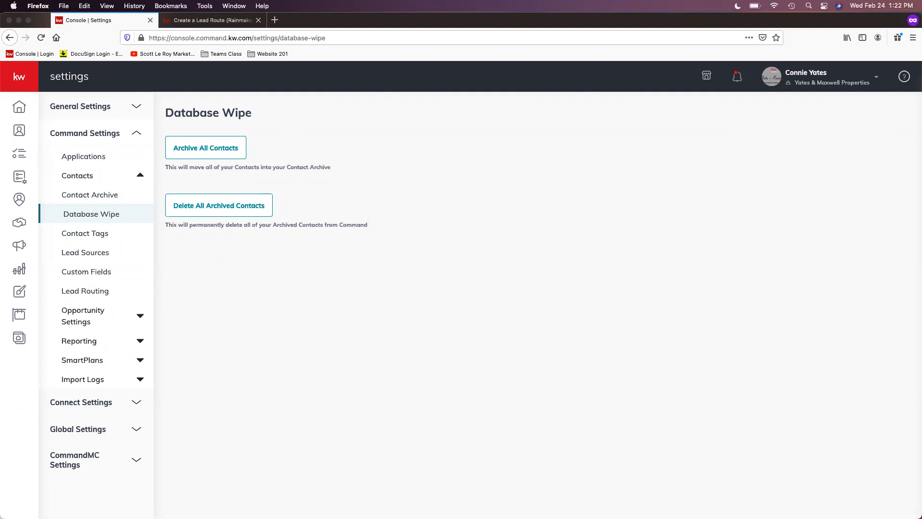
# Compare the Contact Tags of the team account with those of the personal account, finishing in the team account.
pyautogui.click(94, 240)
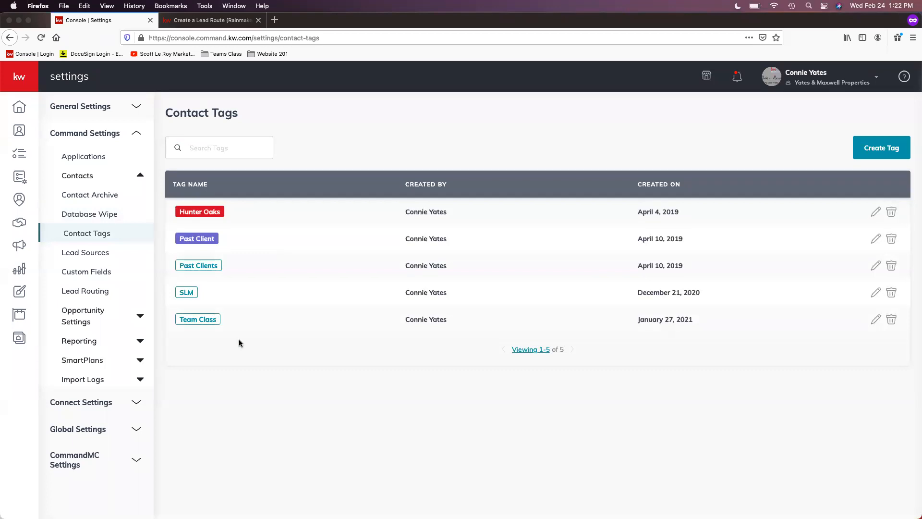
pyautogui.click(800, 76)
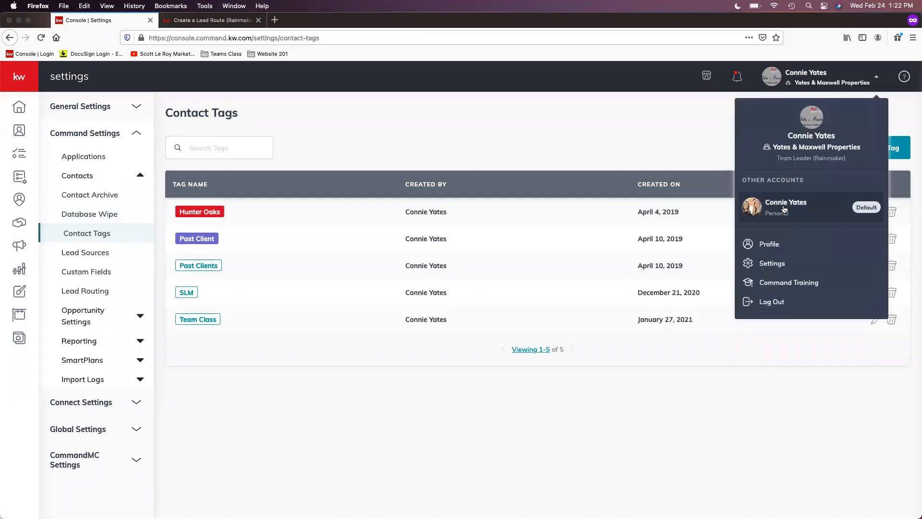
pyautogui.click(864, 208)
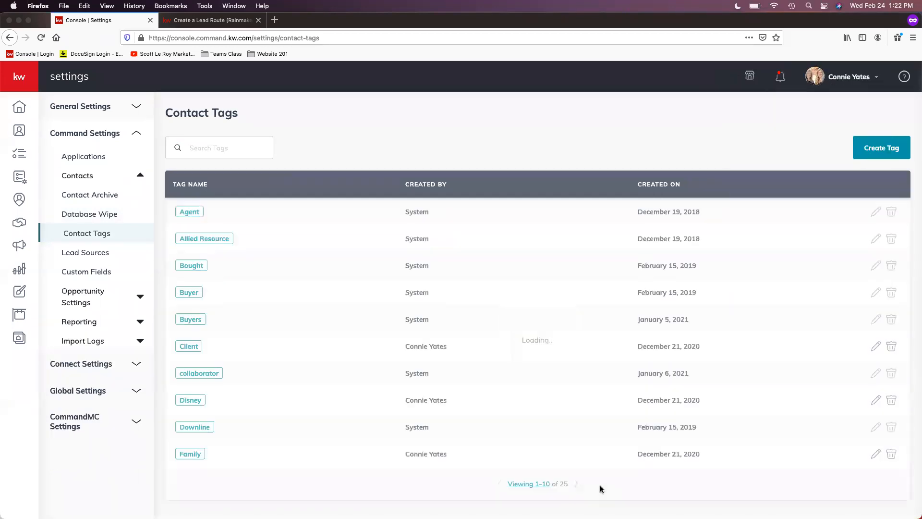
pyautogui.click(831, 82)
pyautogui.click(796, 191)
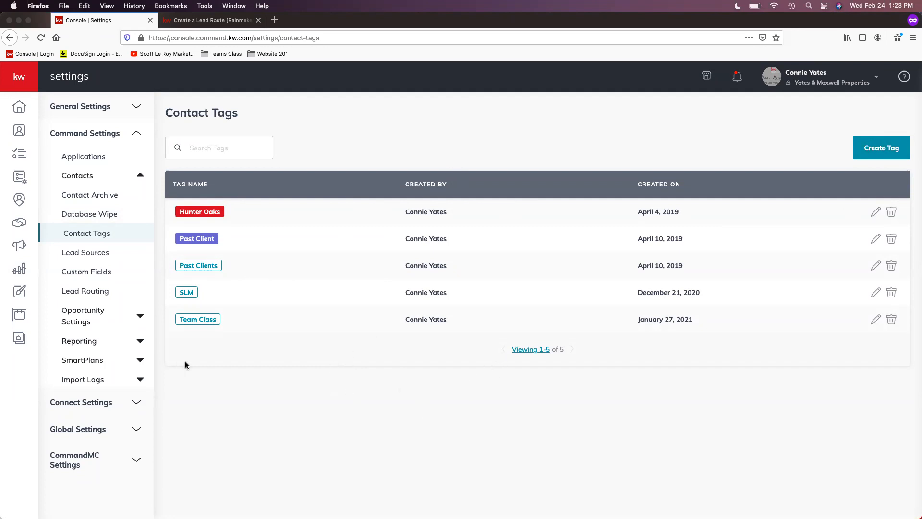
# Compare the Lead Sources of the team and personal accounts, including linked contacts, and return to the team account.
pyautogui.click(95, 258)
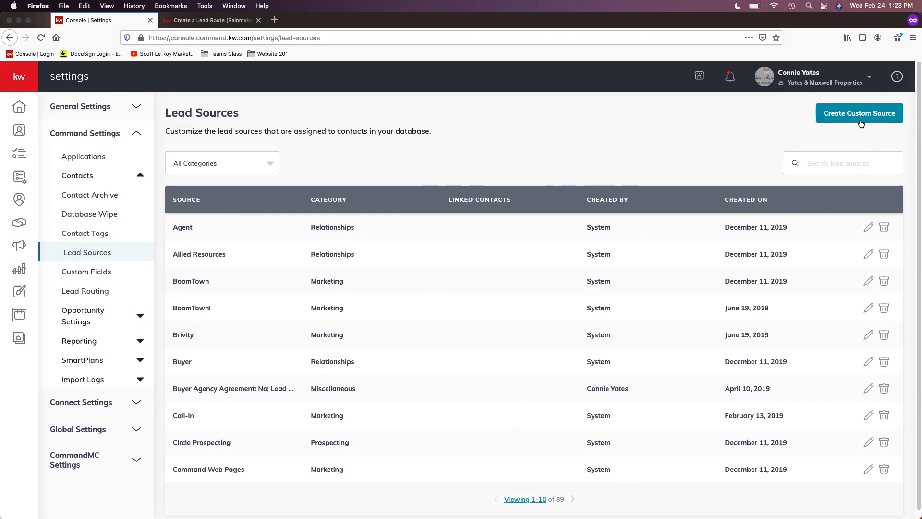
pyautogui.click(836, 85)
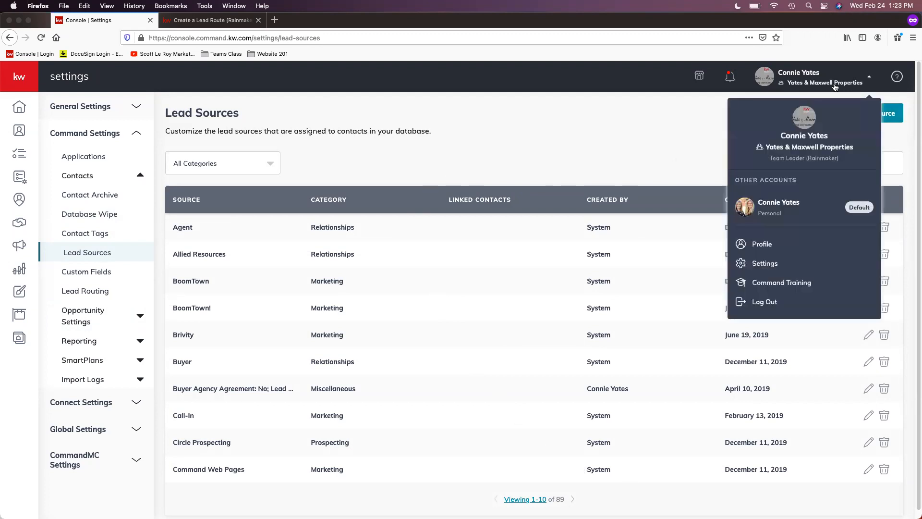
pyautogui.click(812, 214)
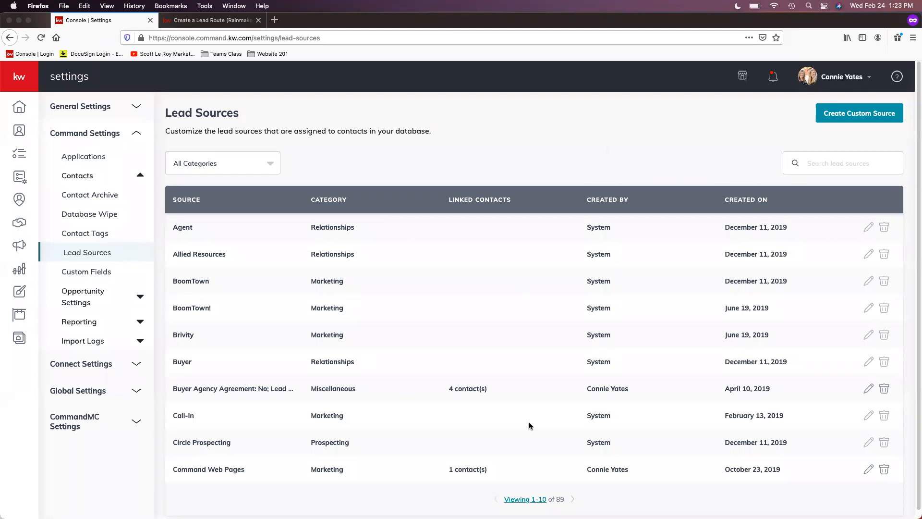
pyautogui.click(845, 76)
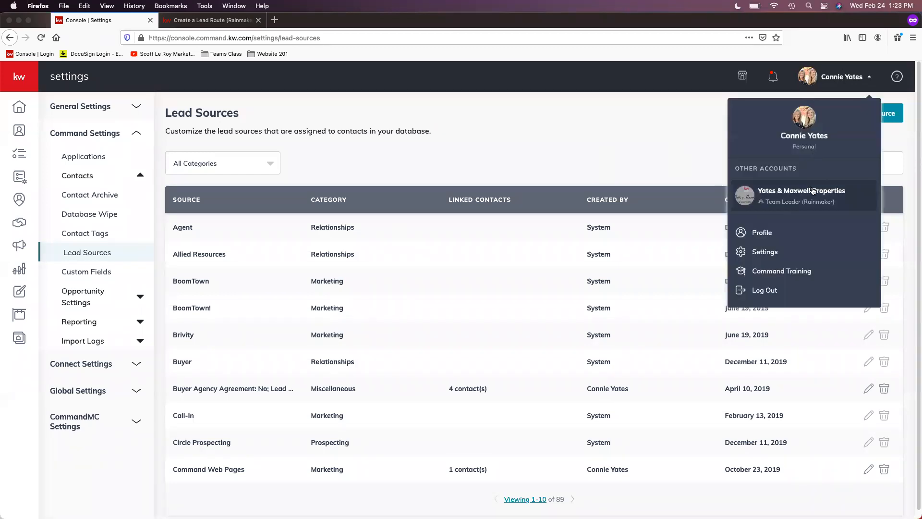
pyautogui.click(814, 192)
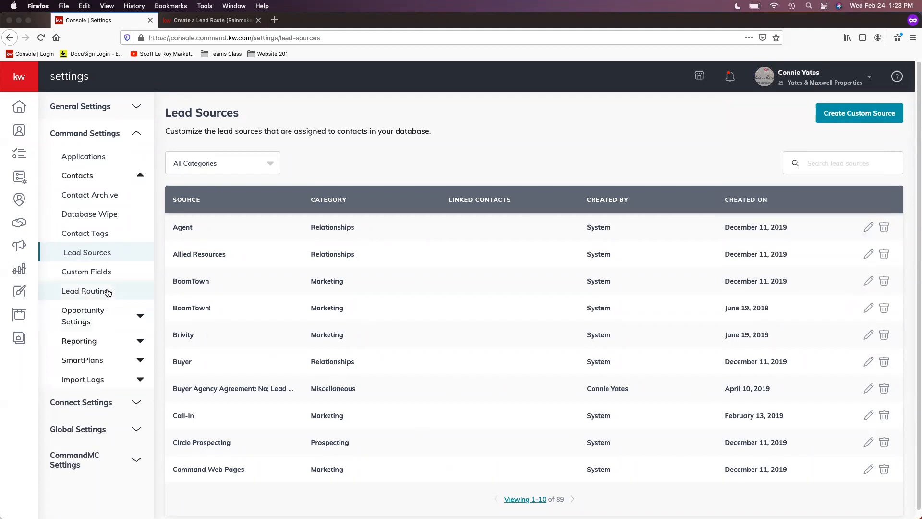
# Review the team's Custom Fields, and open its Lead Routing page.
pyautogui.click(102, 278)
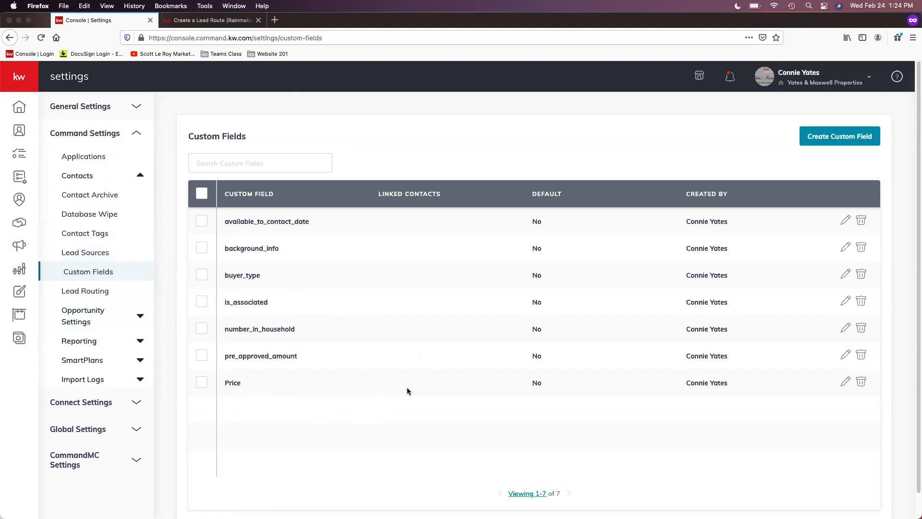
pyautogui.click(114, 294)
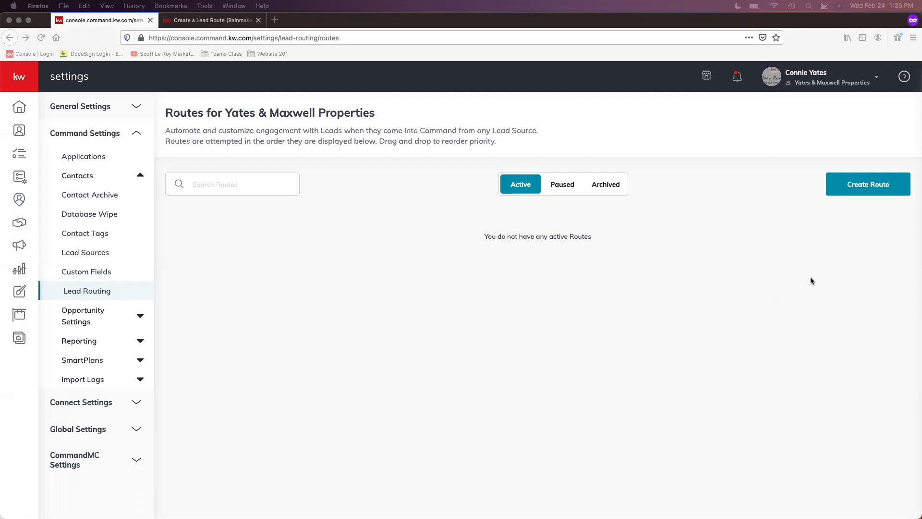
# Start a new lead route for the team and title it "Facebook Leads".
pyautogui.click(876, 194)
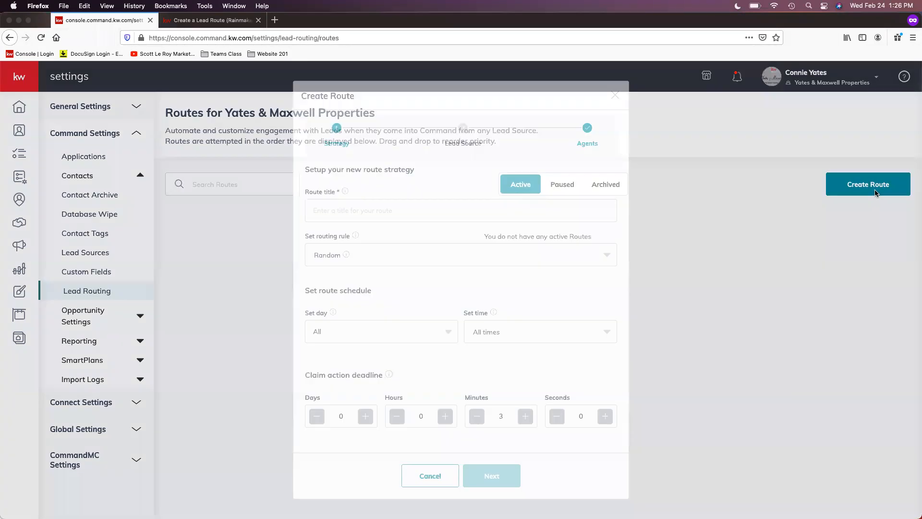
pyautogui.click(491, 208)
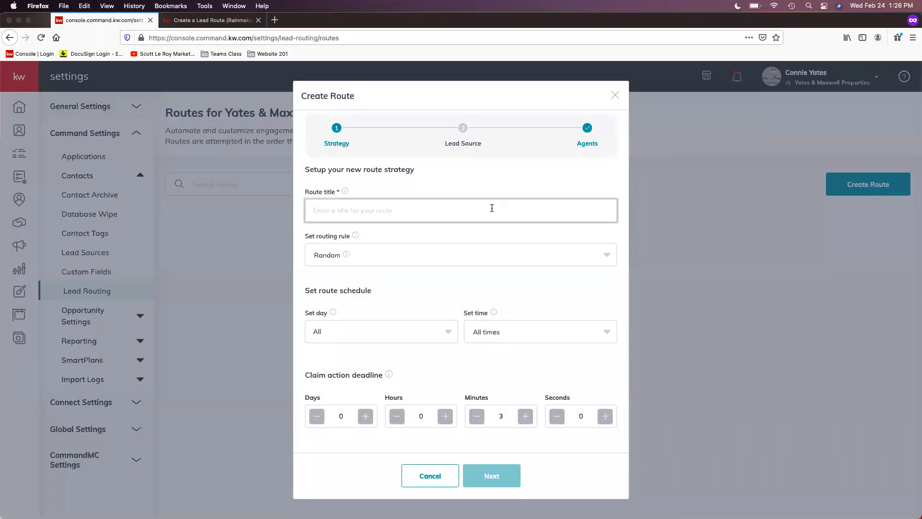
pyautogui.write('Facebook Leads')
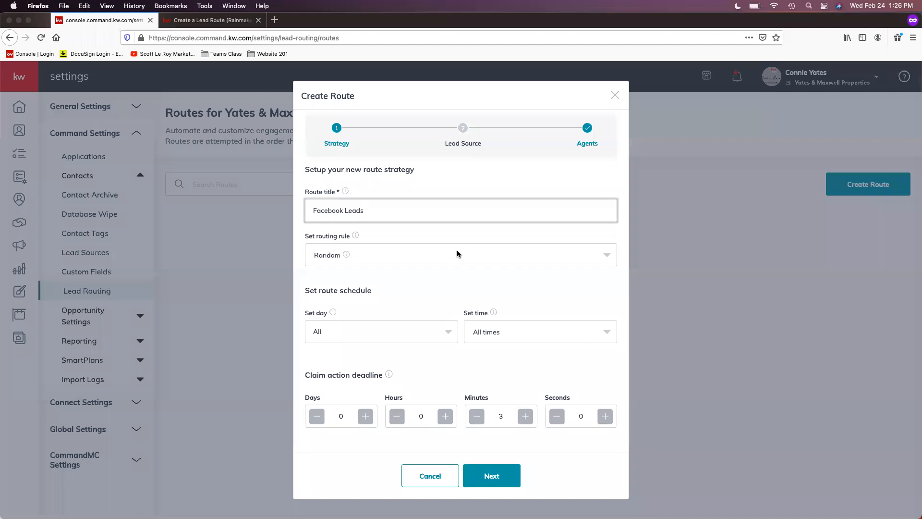
# Review the explanations of the available routing rules, including Jump Ball, Round Robin and Assign To Agent.
pyautogui.click(427, 258)
pyautogui.moveTo(357, 329)
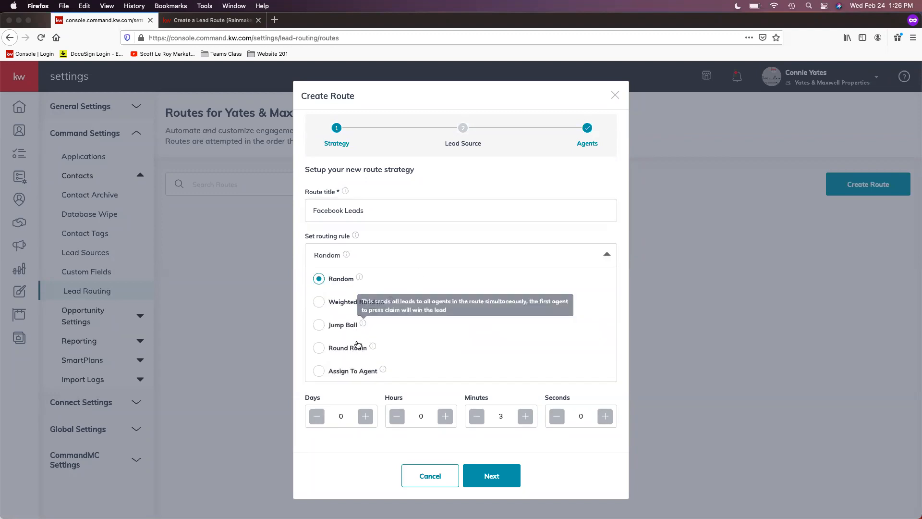
pyautogui.moveTo(375, 351)
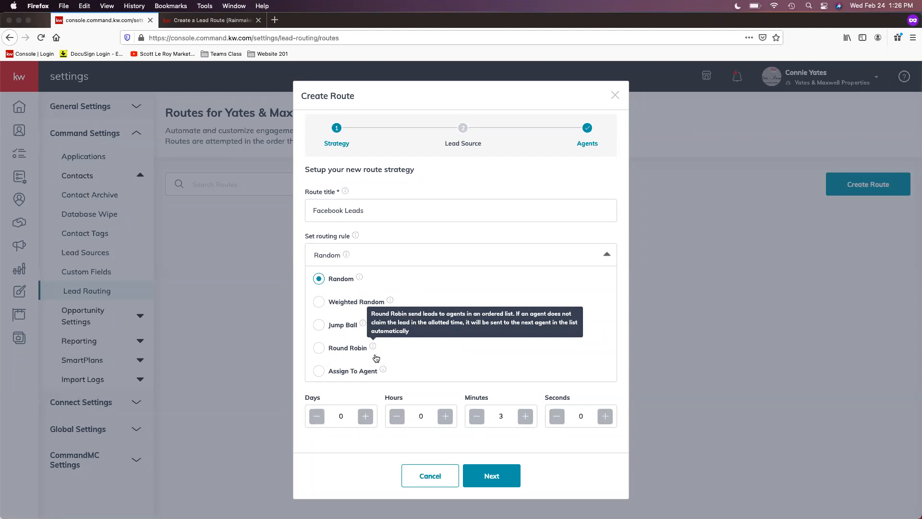
pyautogui.moveTo(380, 372)
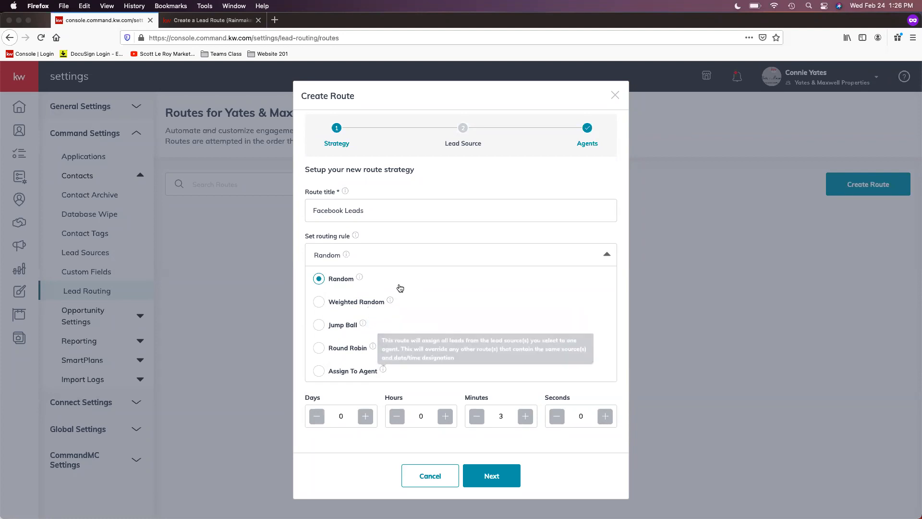
# Switch to the Create a Lead Route (Rainmaker) help article and read its instructions down to the routing rule explanations.
pyautogui.click(217, 23)
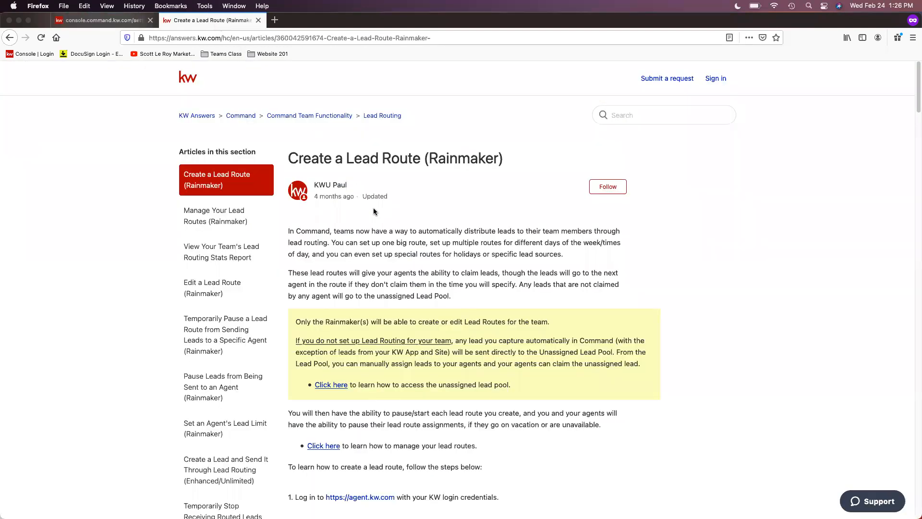
pyautogui.scroll(-4, 464, 190)
pyautogui.scroll(-20, 467, 189)
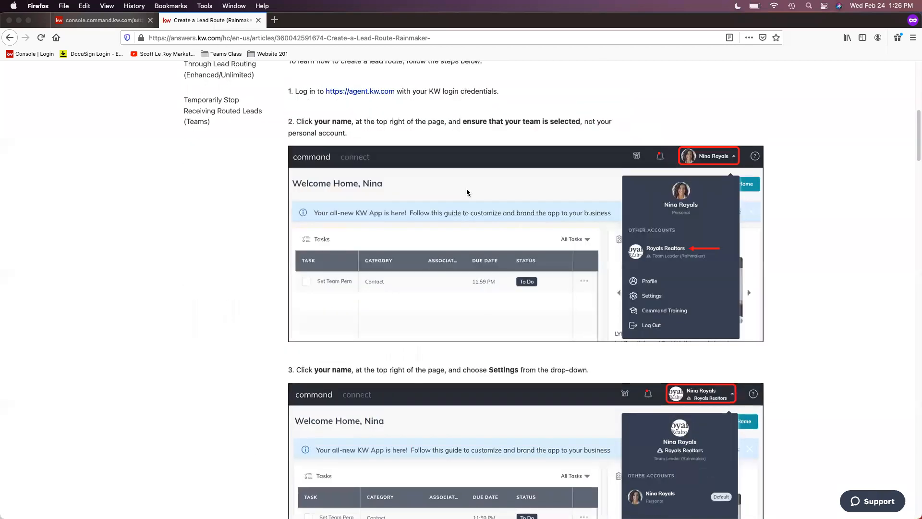
pyautogui.scroll(-10, 466, 192)
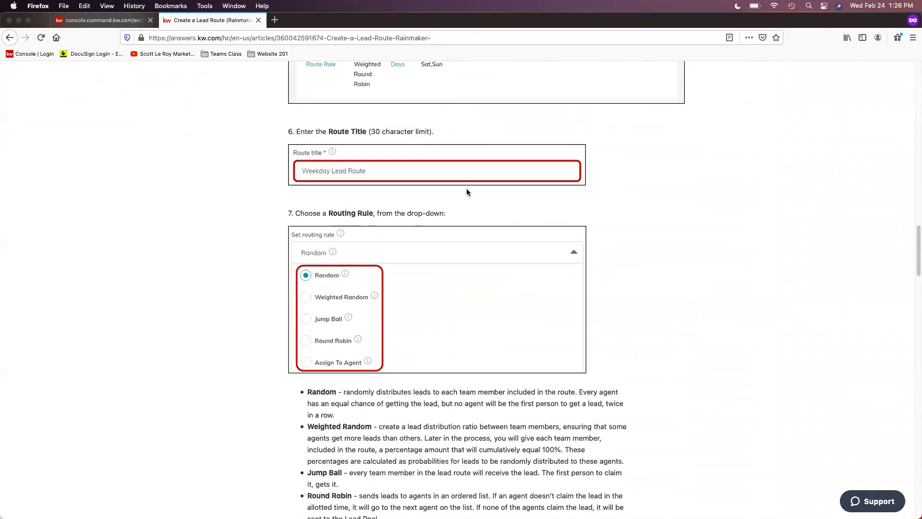
# Copy the web address of the Create a Lead Route (Rainmaker) article.
pyautogui.click(262, 38)
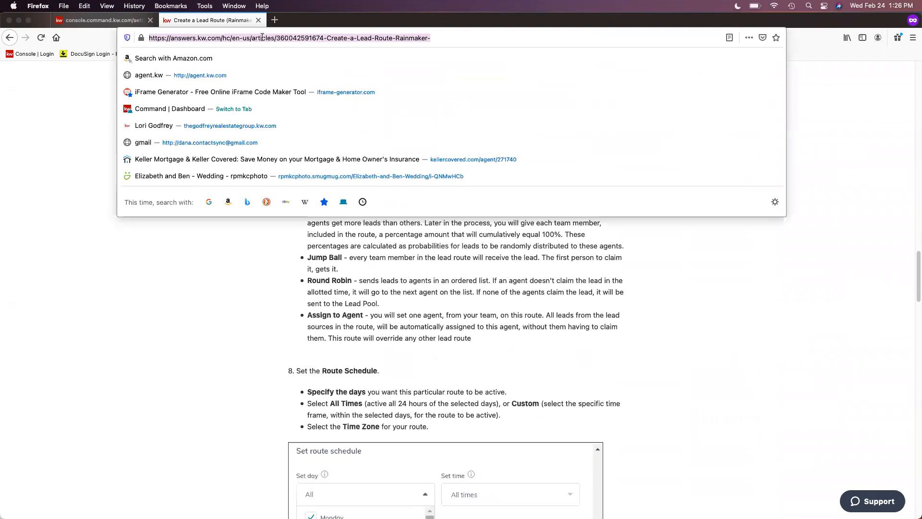
pyautogui.rightClick(263, 38)
pyautogui.click(287, 64)
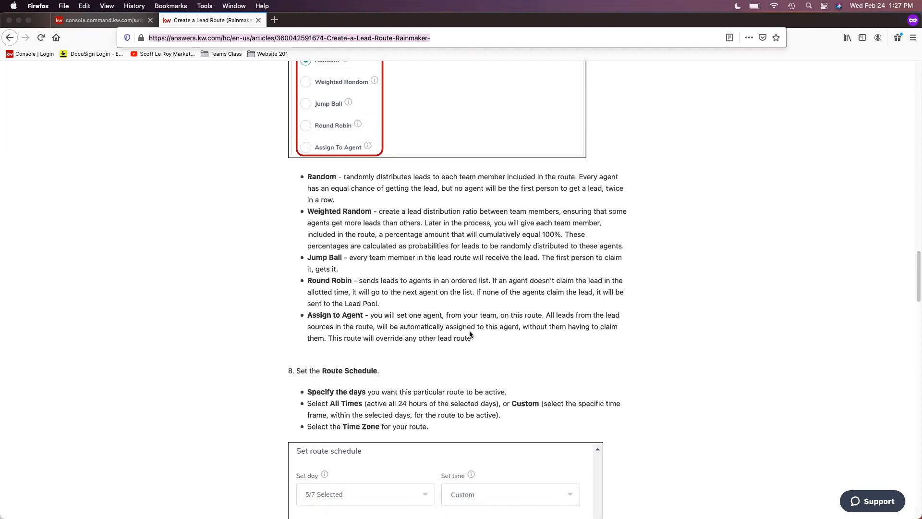
# Return to the Create Route form and set the Facebook Leads route's routing rule to Weighted Random.
pyautogui.scroll(1, 486, 300)
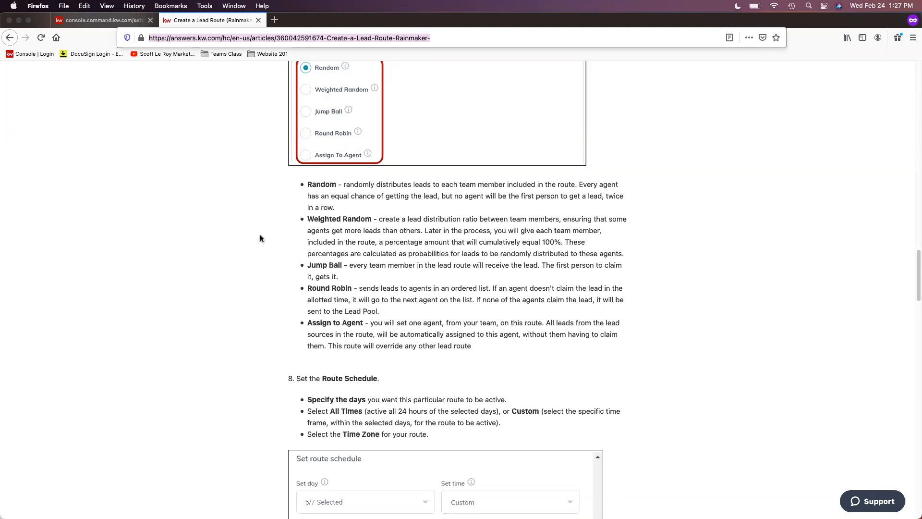
pyautogui.click(102, 22)
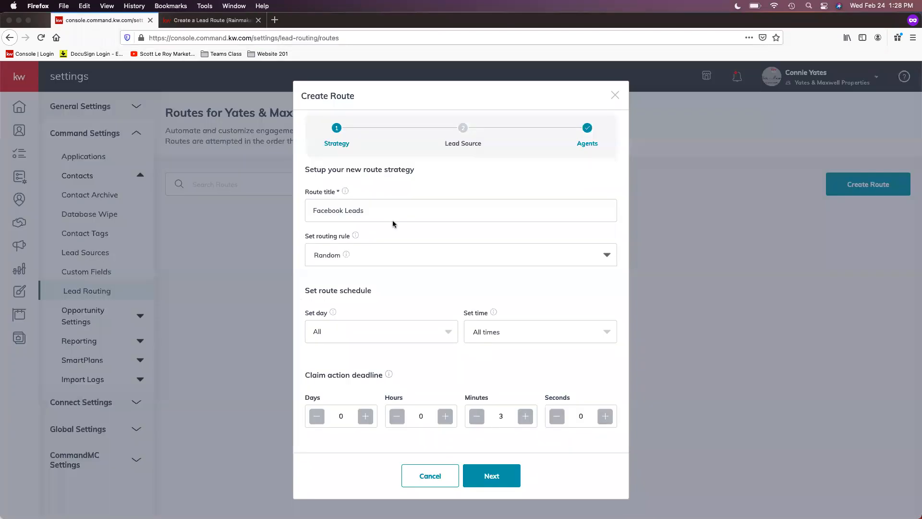
pyautogui.click(387, 255)
# Review the weekdays available in the route schedule, keeping all days selected.
pyautogui.click(397, 335)
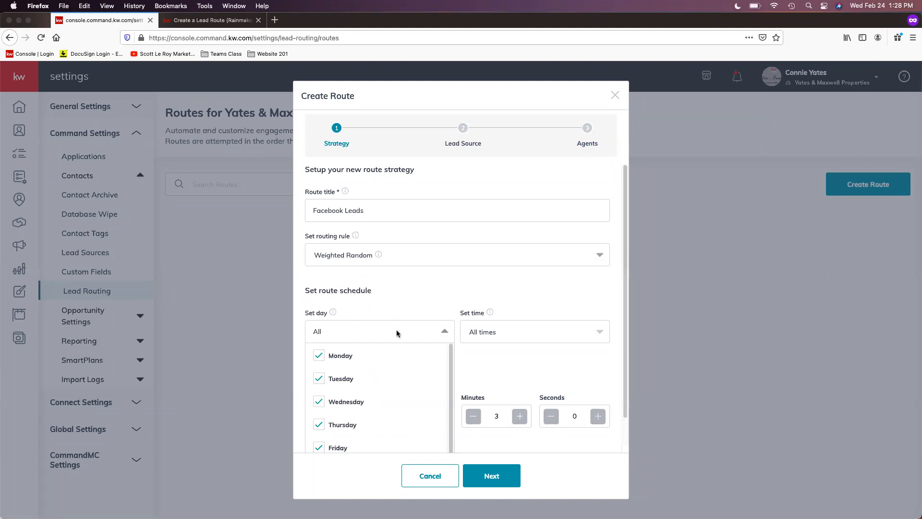
pyautogui.scroll(-1, 397, 380)
pyautogui.scroll(-2, 547, 396)
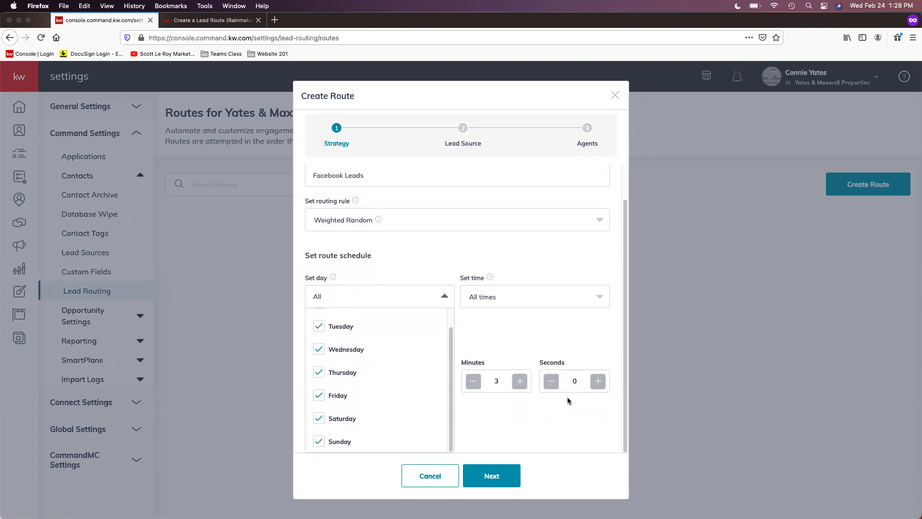
pyautogui.scroll(1, 351, 345)
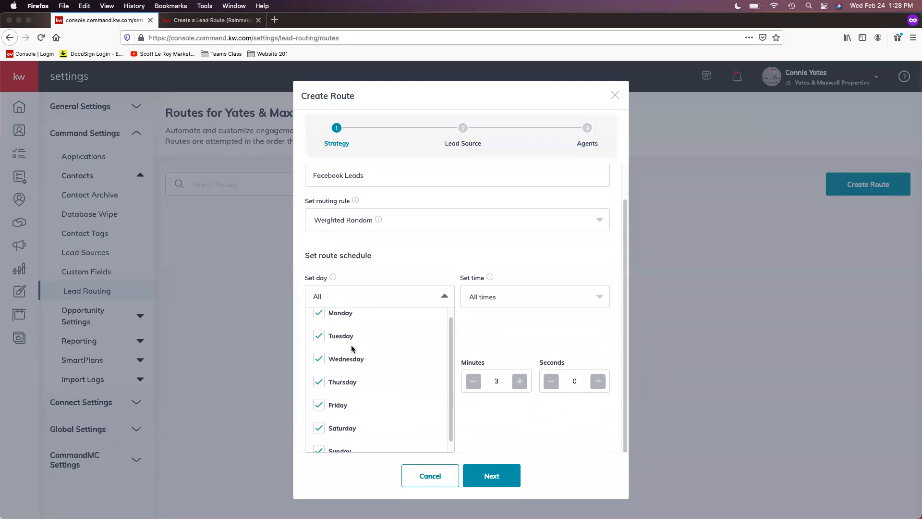
pyautogui.scroll(-1, 366, 432)
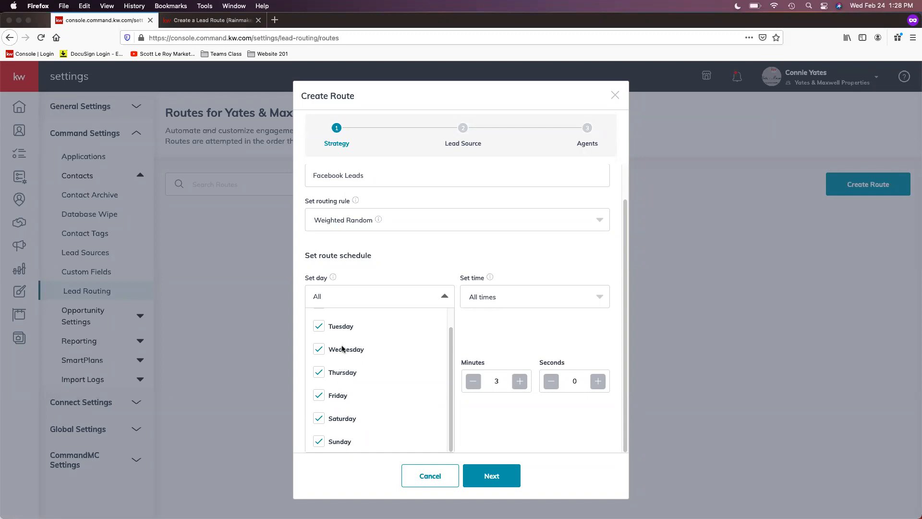
pyautogui.scroll(1, 434, 372)
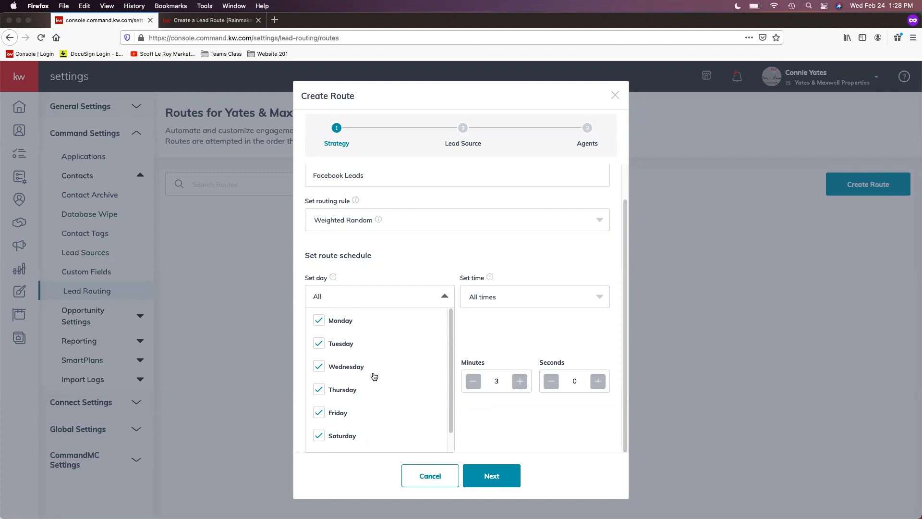
pyautogui.scroll(-1, 376, 376)
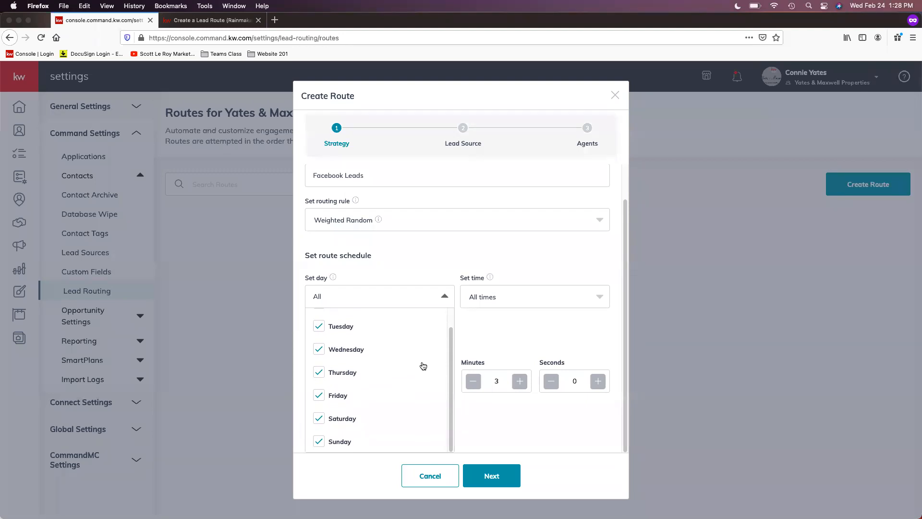
pyautogui.click(506, 345)
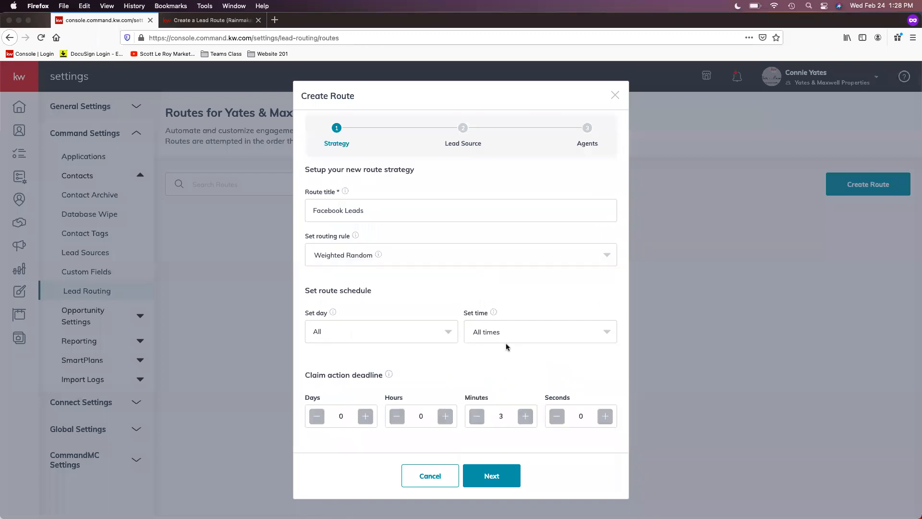
# Try a Custom time frame for the route schedule and switch it back to All times.
pyautogui.click(491, 330)
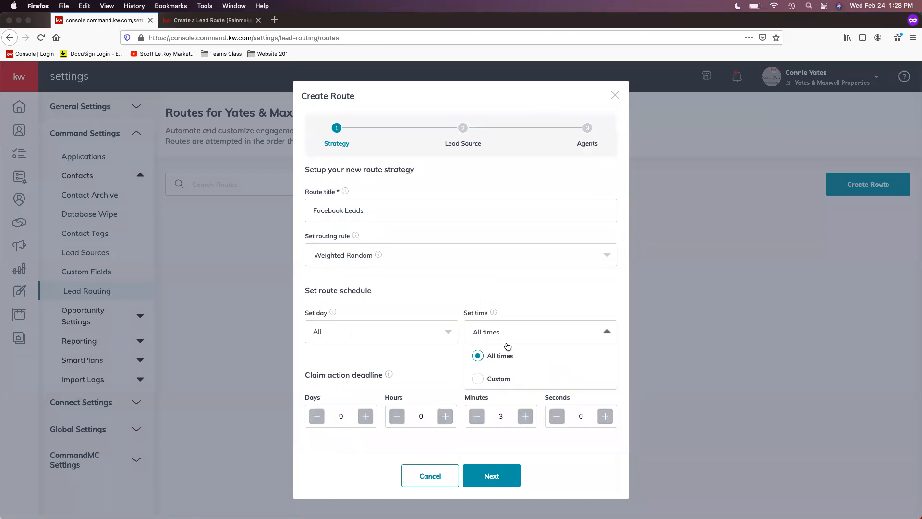
pyautogui.click(488, 378)
pyautogui.scroll(-1, 400, 399)
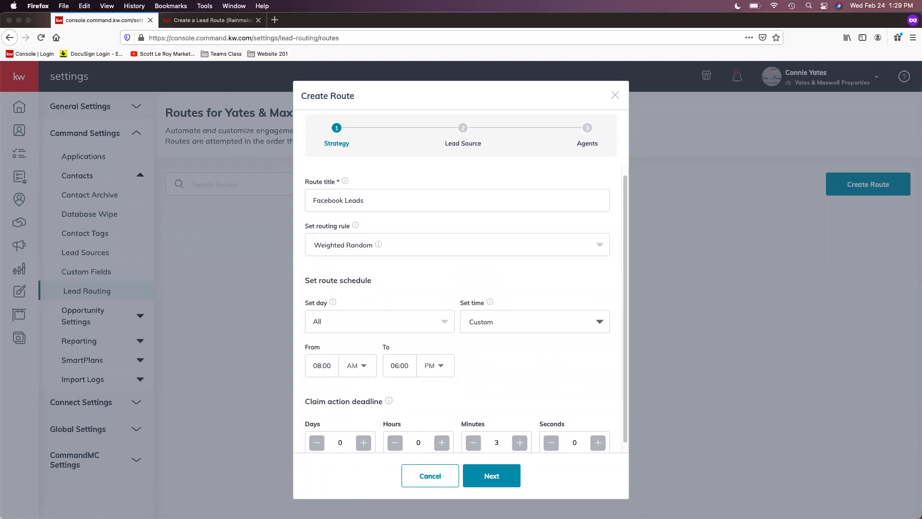
pyautogui.click(496, 325)
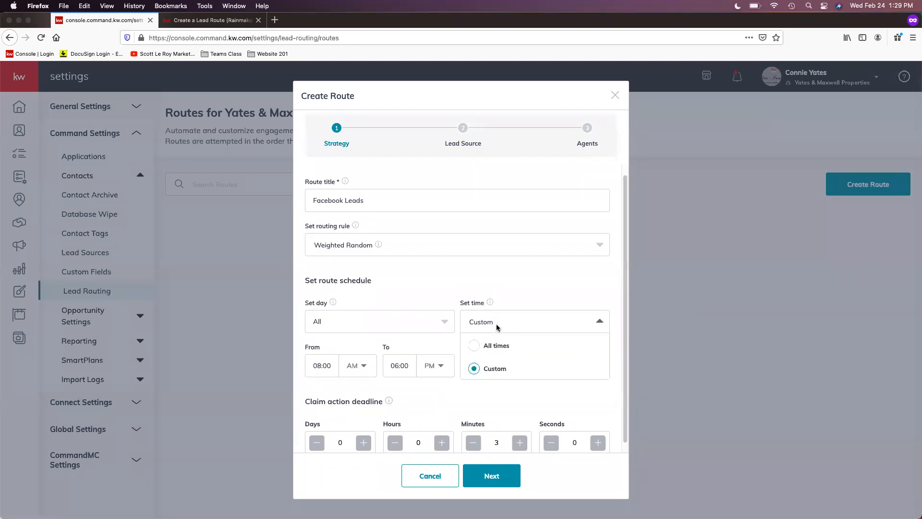
pyautogui.click(492, 346)
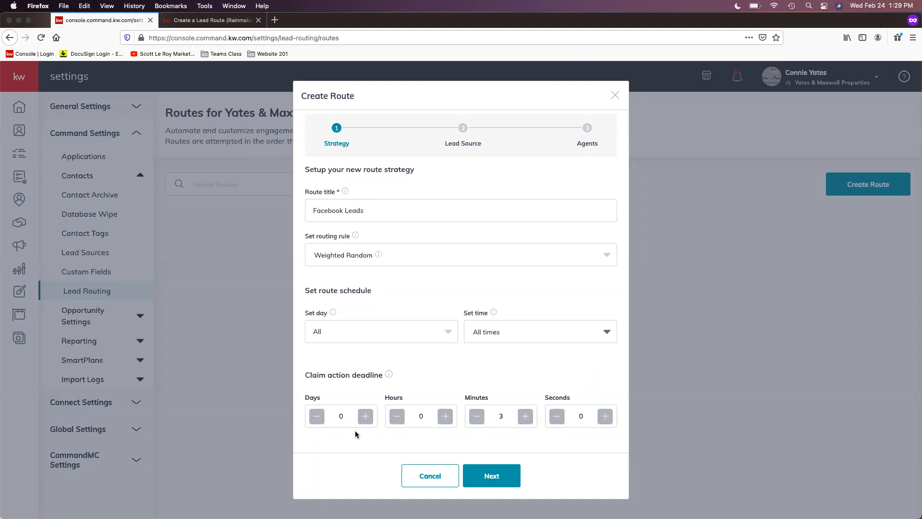
# Go over the route's claim action deadline, enter 0 seconds, and continue to the lead source stage.
pyautogui.click(351, 258)
pyautogui.click(368, 395)
pyautogui.click(479, 421)
pyautogui.doubleClick(580, 416)
pyautogui.write('0')
pyautogui.click(479, 442)
pyautogui.click(505, 481)
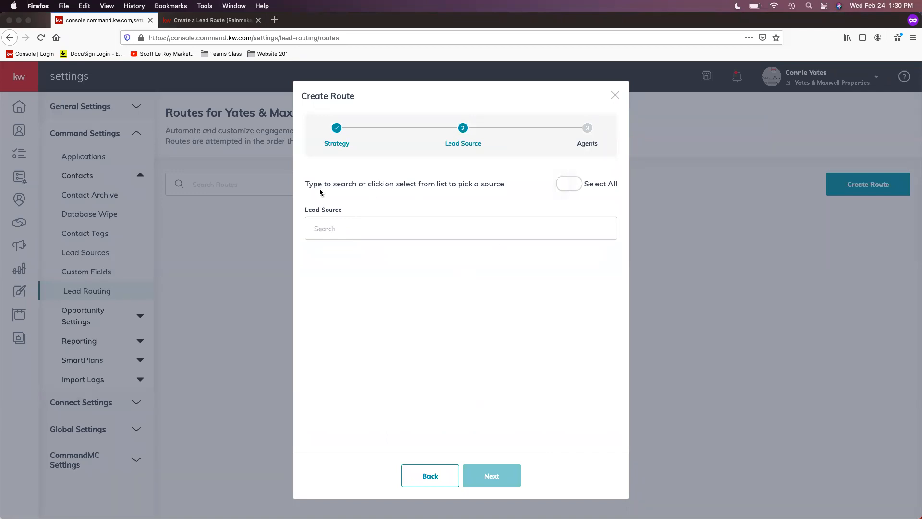
# Find and add Facebook Ad Lead as the route's lead source, and continue to the agent assignment.
pyautogui.click(363, 227)
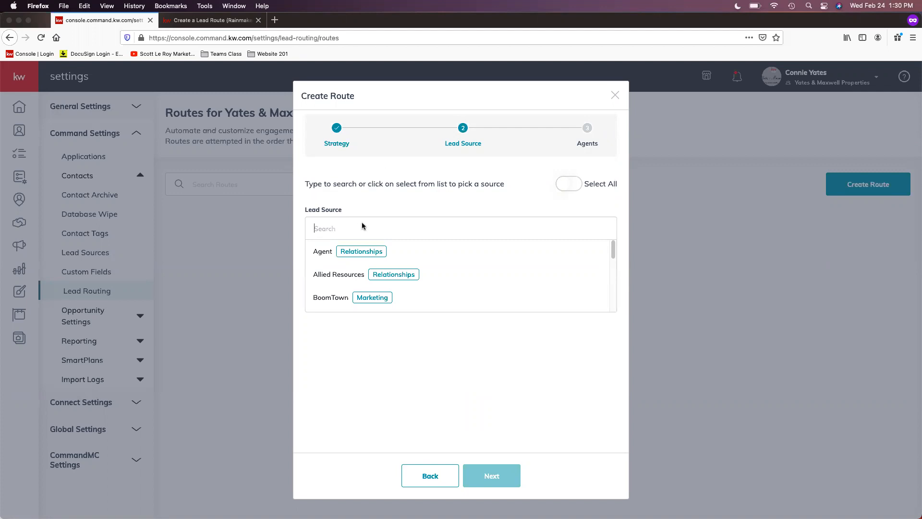
pyautogui.write('Fcebook')
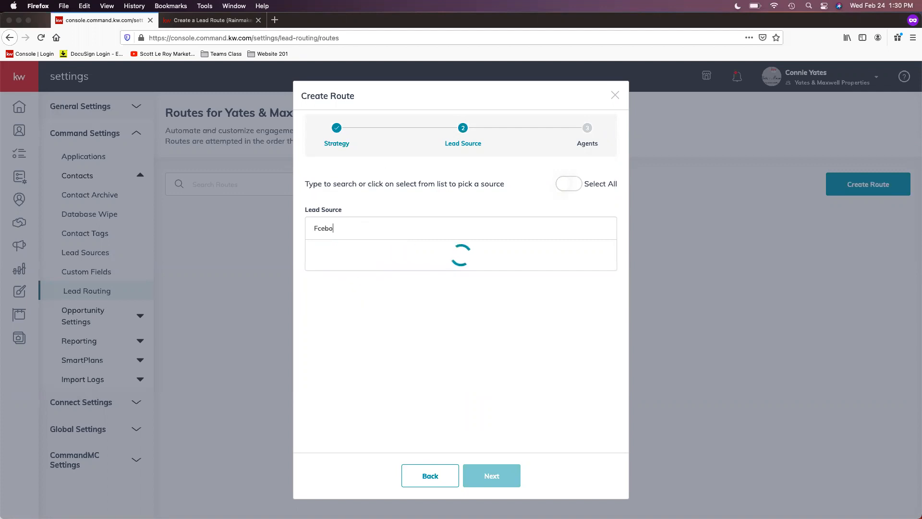
pyautogui.press('BackSpace')
pyautogui.press('BackSpace')
pyautogui.press('BackSpace')
pyautogui.press('BackSpace')
pyautogui.press('BackSpace')
pyautogui.press('BackSpace')
pyautogui.press('BackSpace')
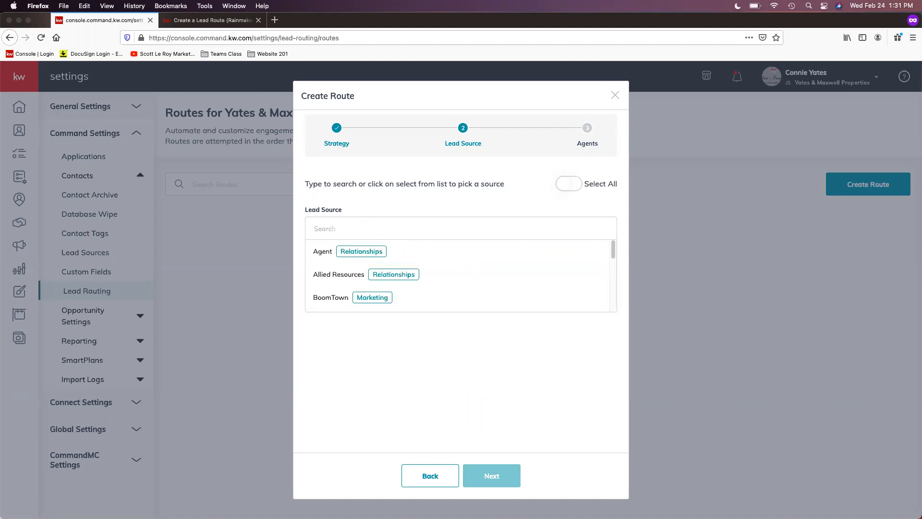
pyautogui.write('Face')
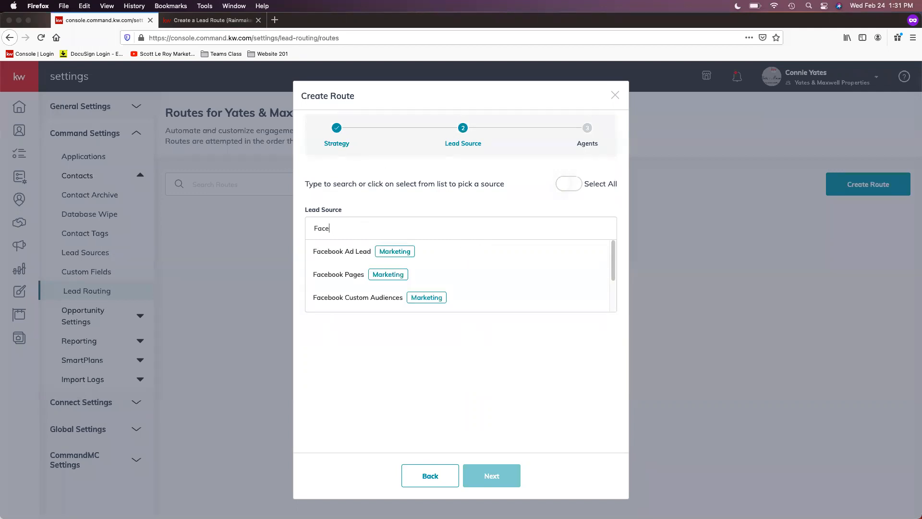
pyautogui.click(355, 253)
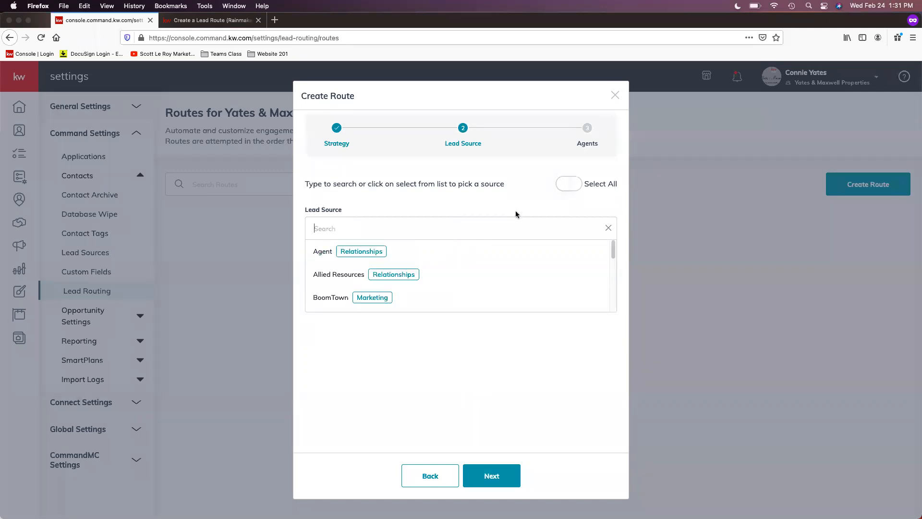
pyautogui.click(471, 365)
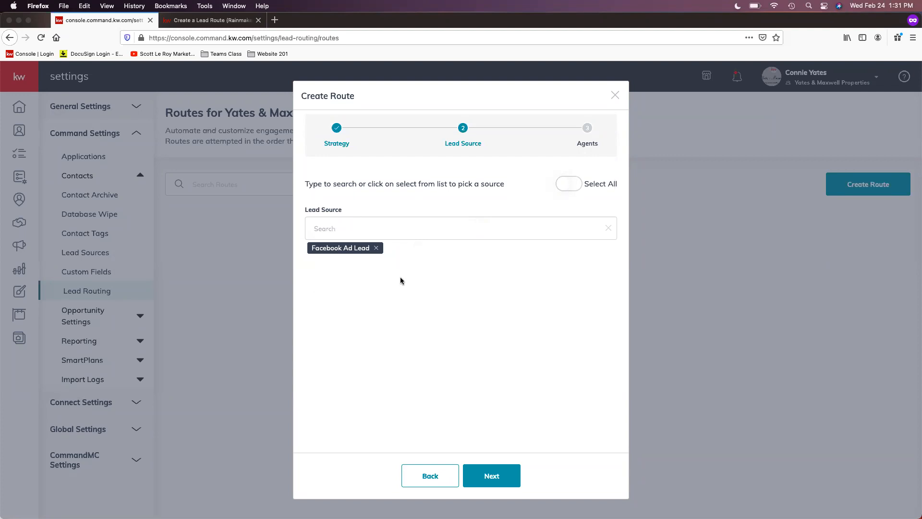
pyautogui.click(498, 481)
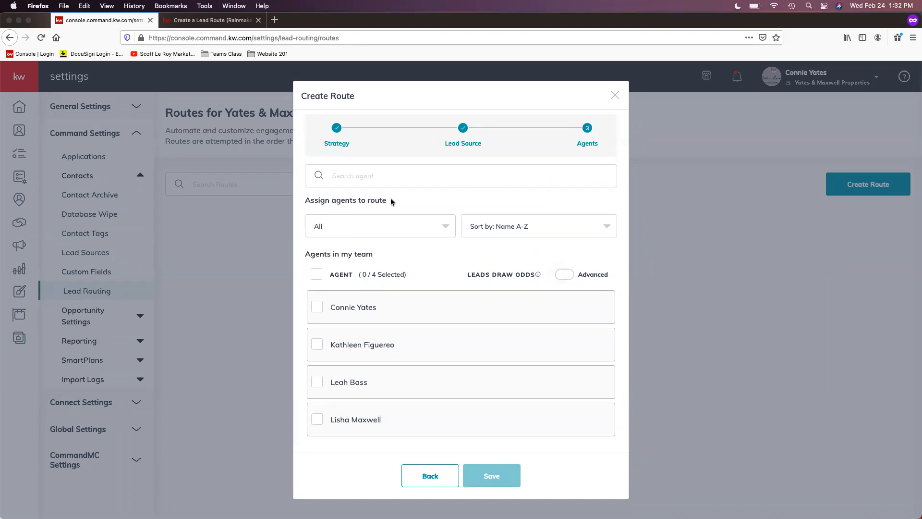
# View the team's agents filtered by Assigned and by Unassigned, and return the filter to All.
pyautogui.click(391, 220)
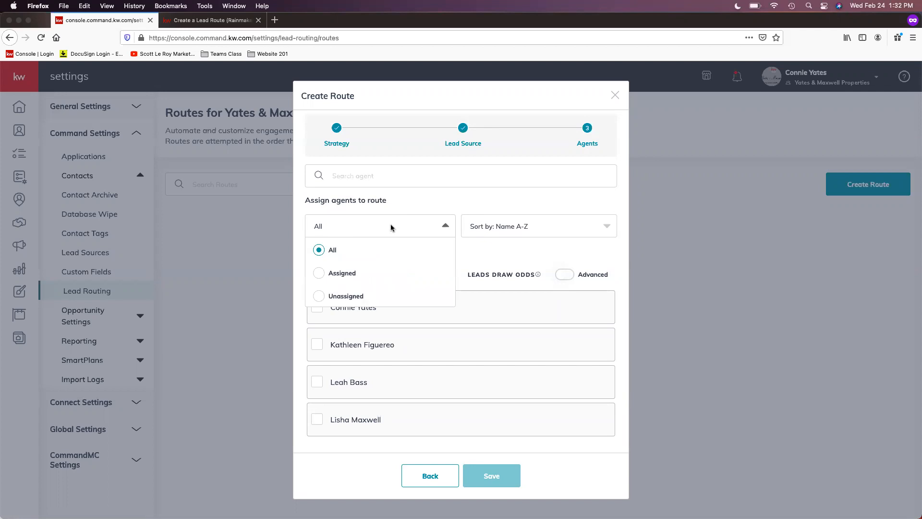
pyautogui.click(355, 275)
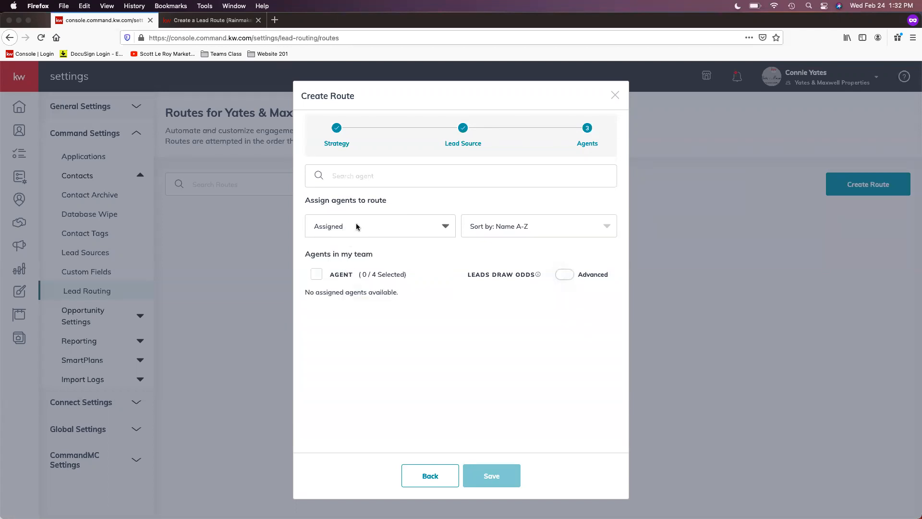
pyautogui.click(356, 226)
pyautogui.click(352, 297)
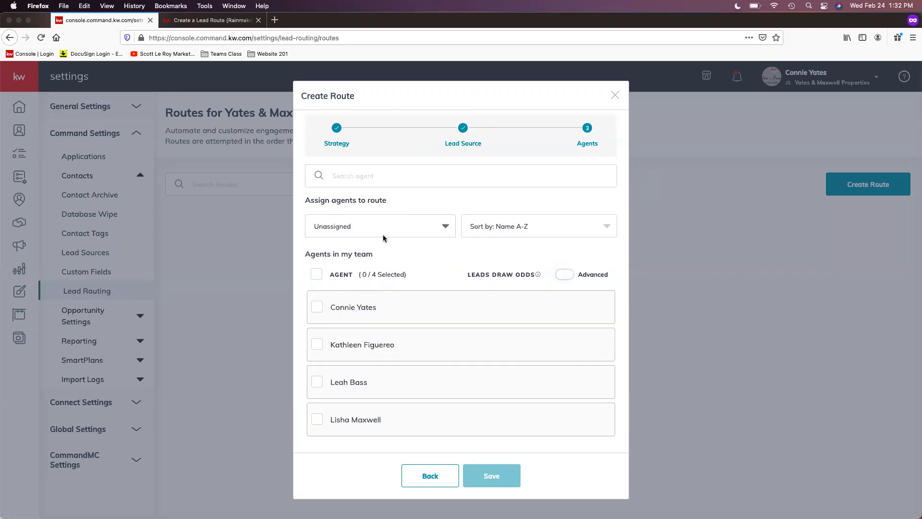
pyautogui.click(346, 226)
pyautogui.click(342, 250)
# Enable Advanced leads draw odds and assign the first two listed agents to the route.
pyautogui.click(565, 275)
pyautogui.scroll(-2, 432, 288)
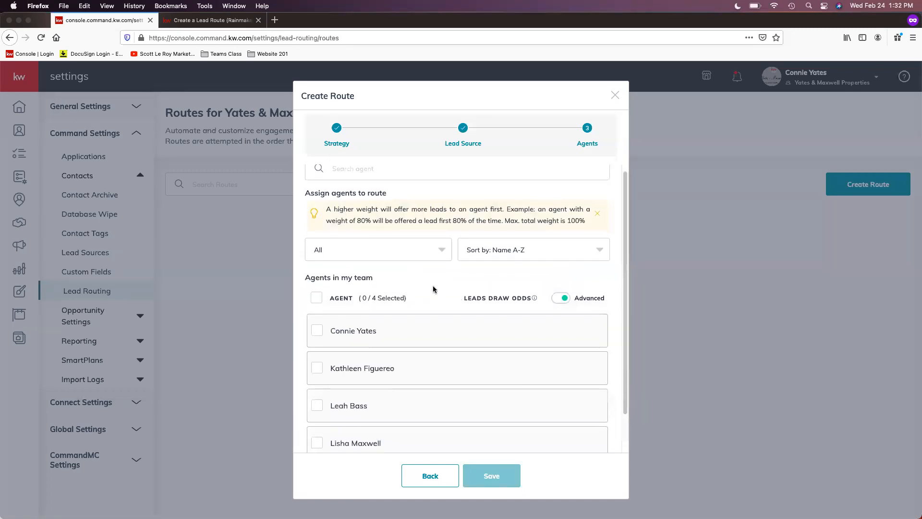
pyautogui.click(316, 290)
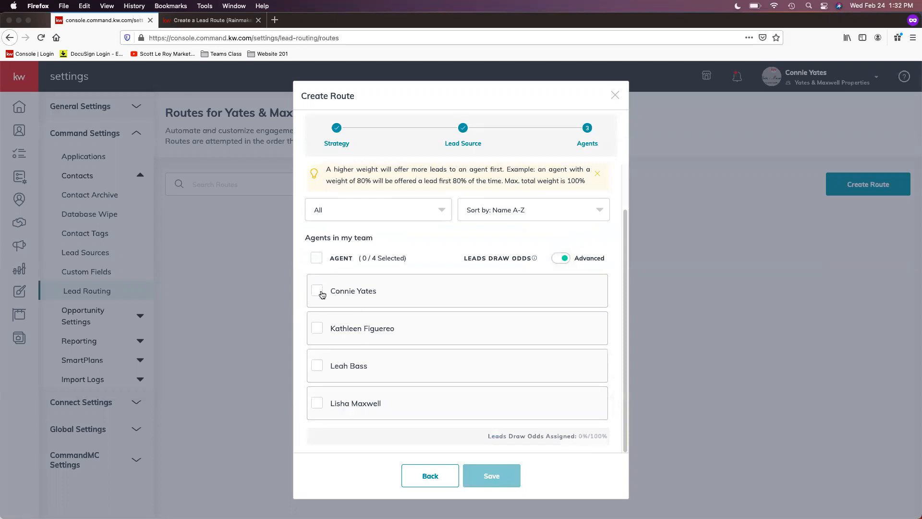
pyautogui.click(319, 329)
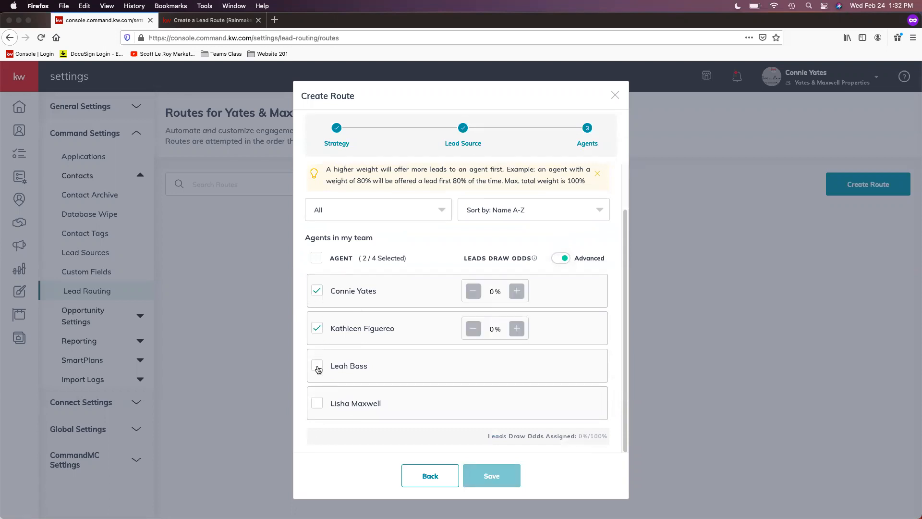
# Set the leads draw odds to 75% for the first agent and 25% for the second, and save the route.
pyautogui.click(517, 293)
pyautogui.write('75')
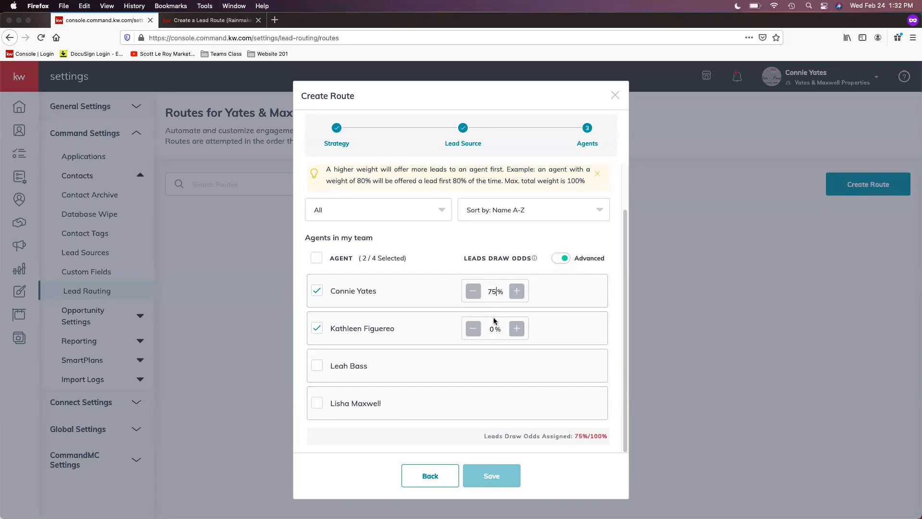
pyautogui.click(496, 332)
pyautogui.write('25')
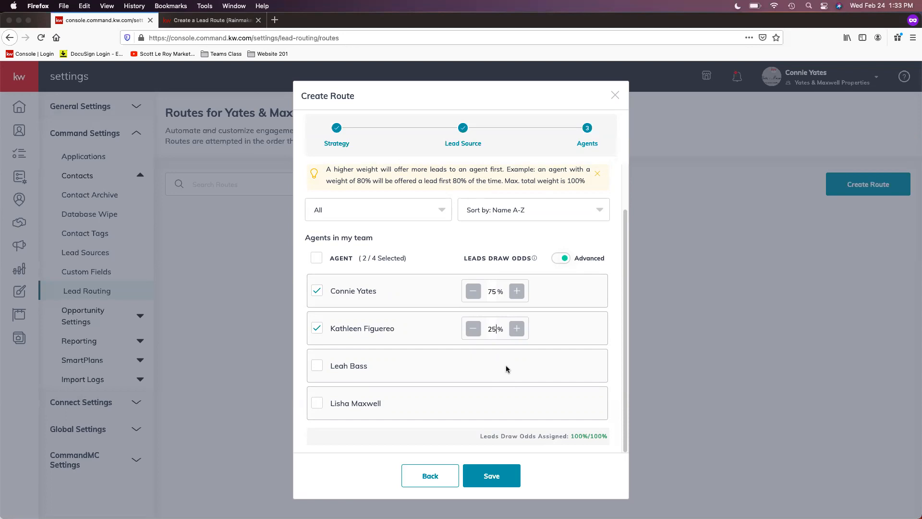
pyautogui.click(496, 329)
pyautogui.click(506, 486)
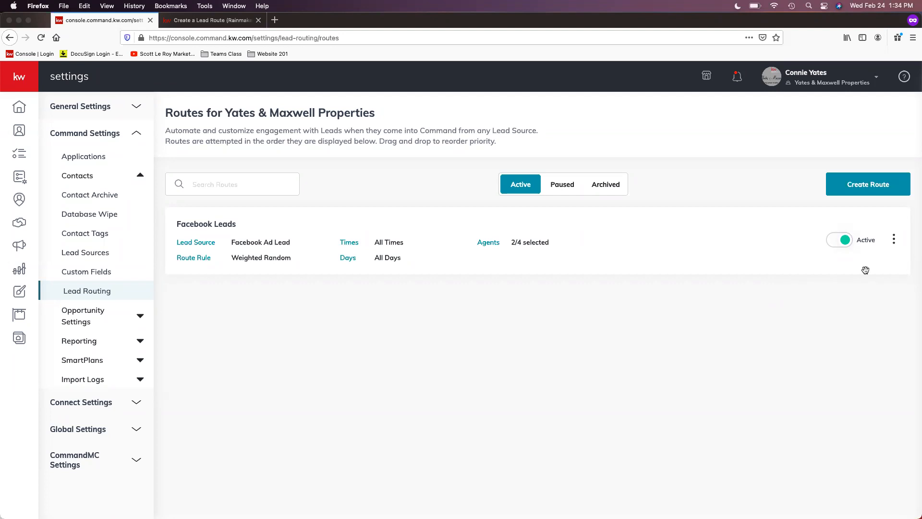
# Pause the Facebook Leads route, reactivate it from the paused routes, and return to the active routes.
pyautogui.click(895, 241)
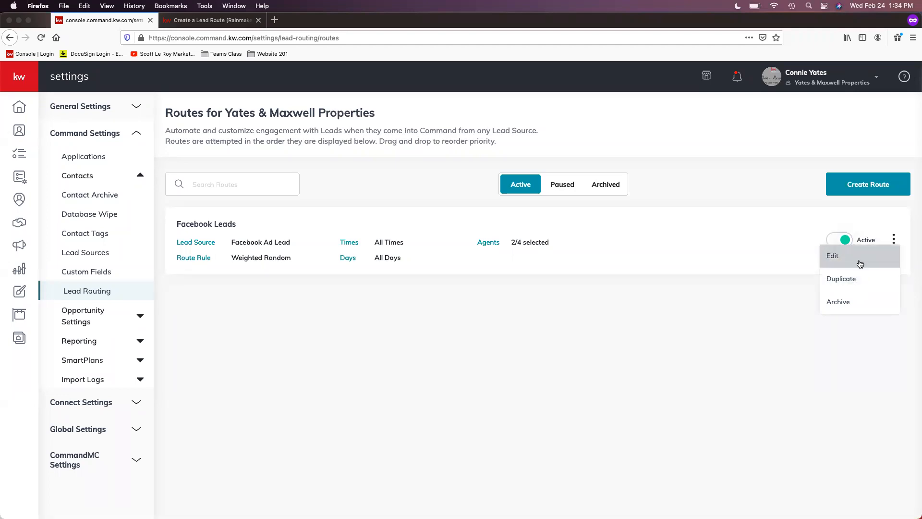
pyautogui.click(846, 242)
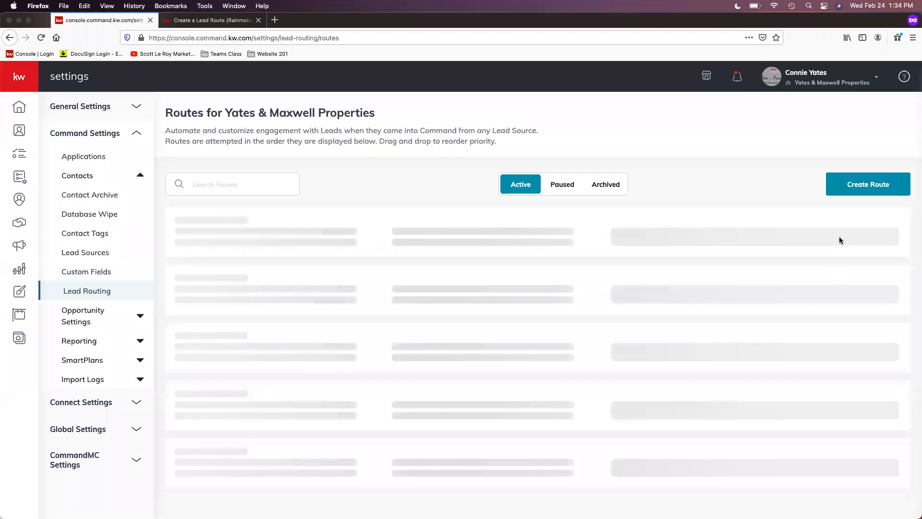
pyautogui.click(570, 188)
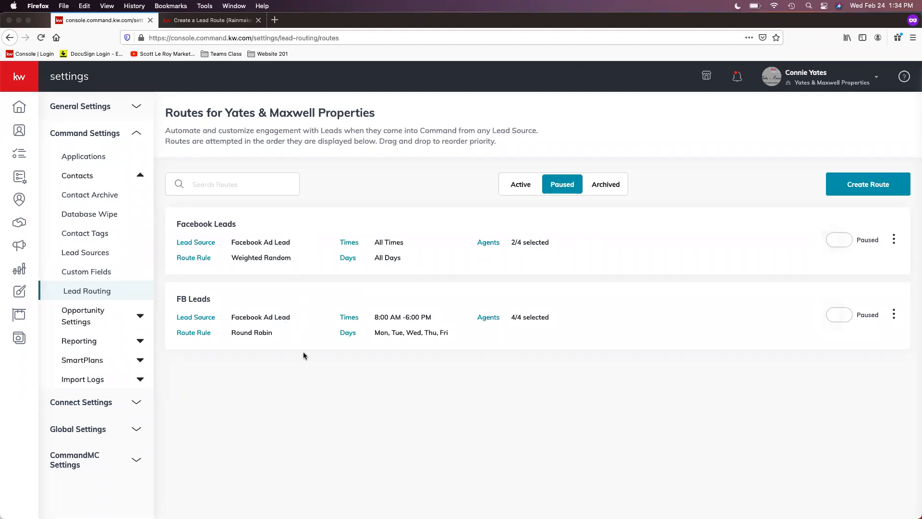
pyautogui.click(832, 245)
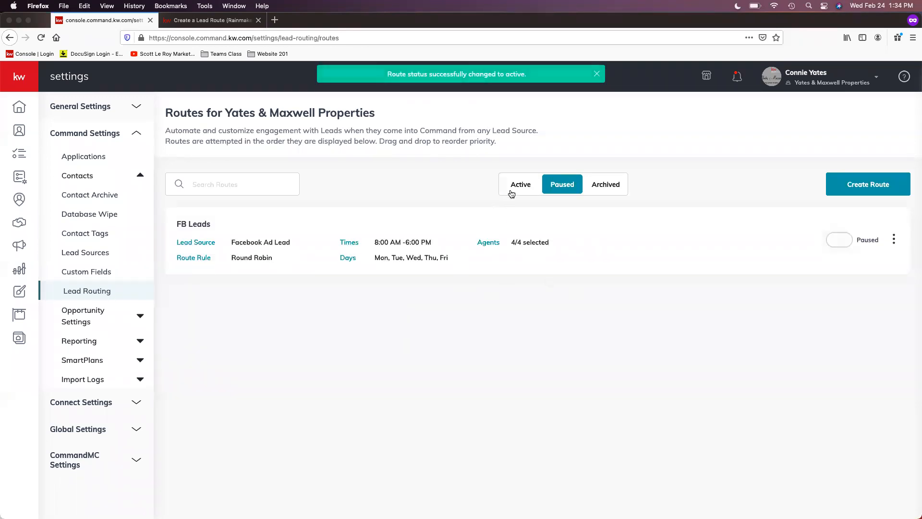
pyautogui.click(514, 192)
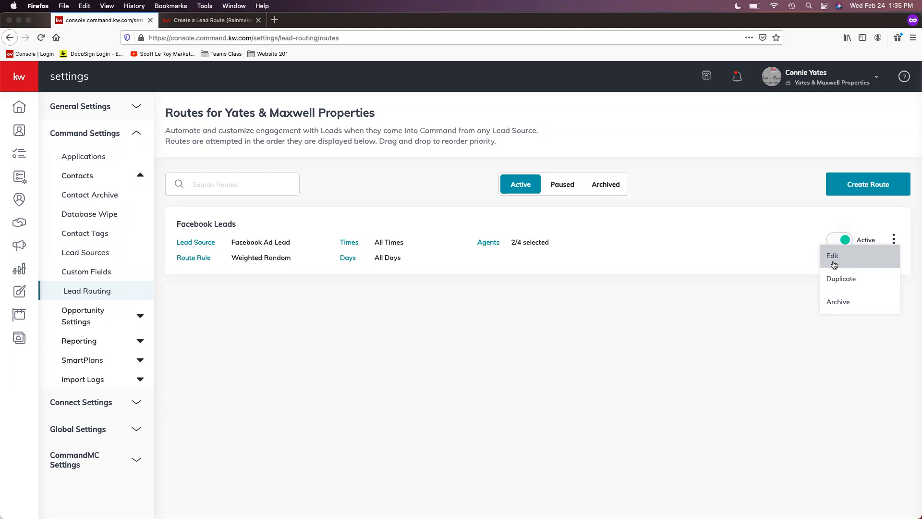
# Dismiss the Facebook Leads route options, view the route rule explanations in the Create a Lead Route help article, and return to the routes.
pyautogui.click(786, 315)
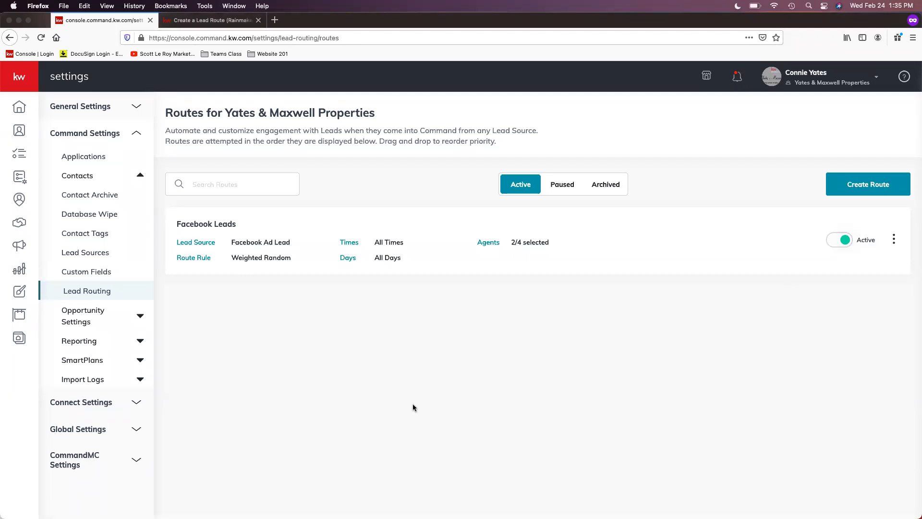
pyautogui.click(223, 19)
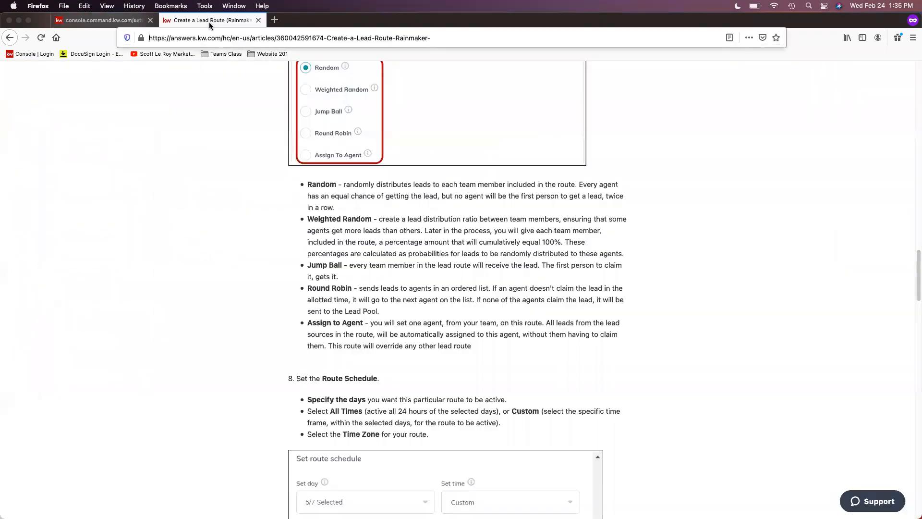
pyautogui.click(108, 19)
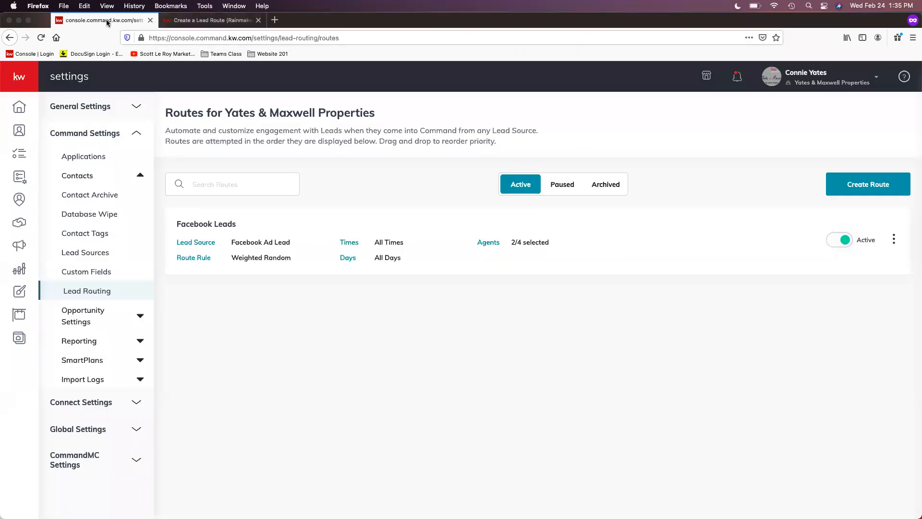
# Open the Team Permissions page under Opportunity Settings to view the private agent pipeline options.
pyautogui.click(85, 325)
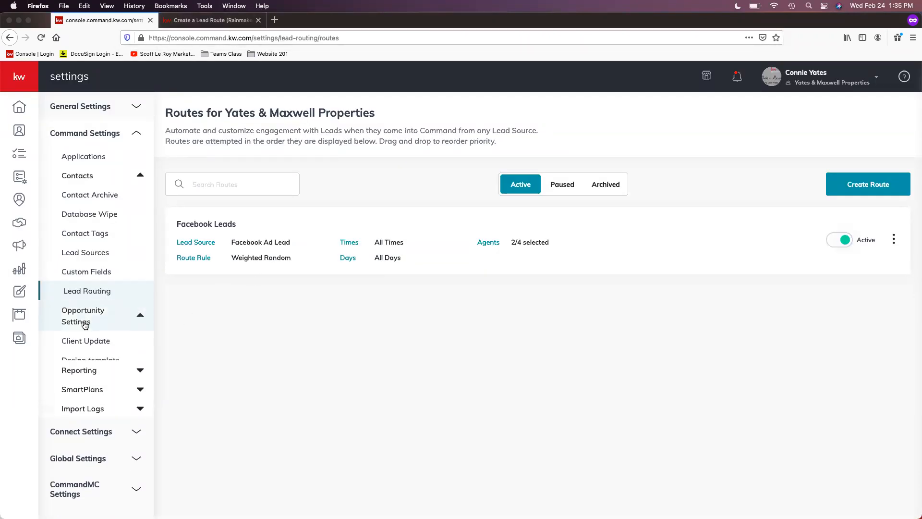
pyautogui.scroll(-1, 100, 447)
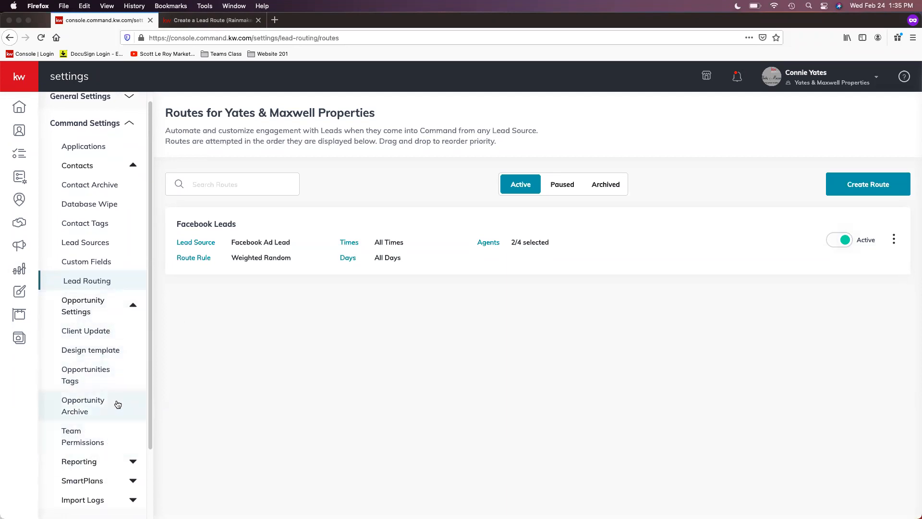
pyautogui.scroll(-1, 114, 407)
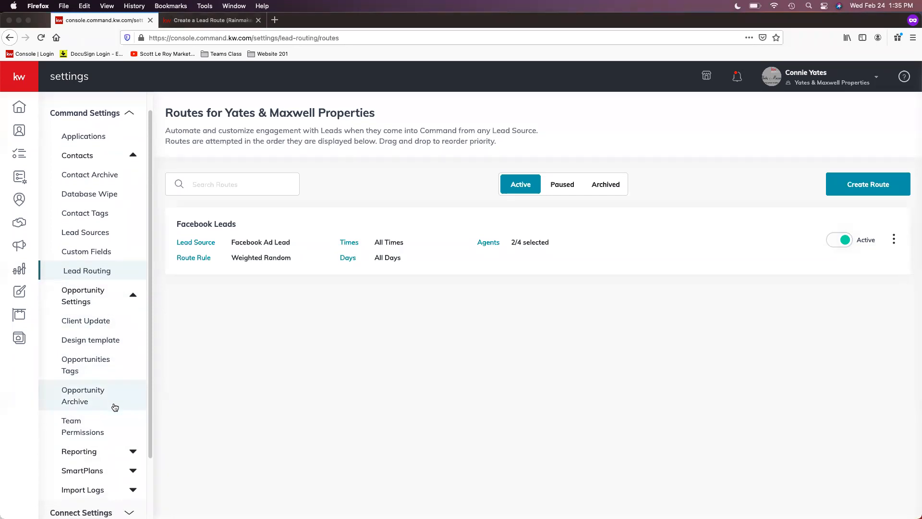
pyautogui.scroll(-1, 117, 409)
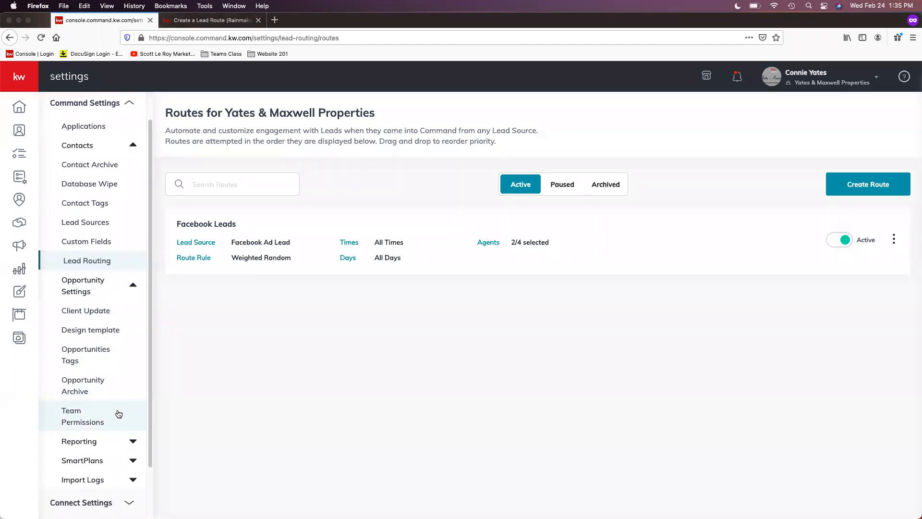
pyautogui.scroll(-3, 119, 398)
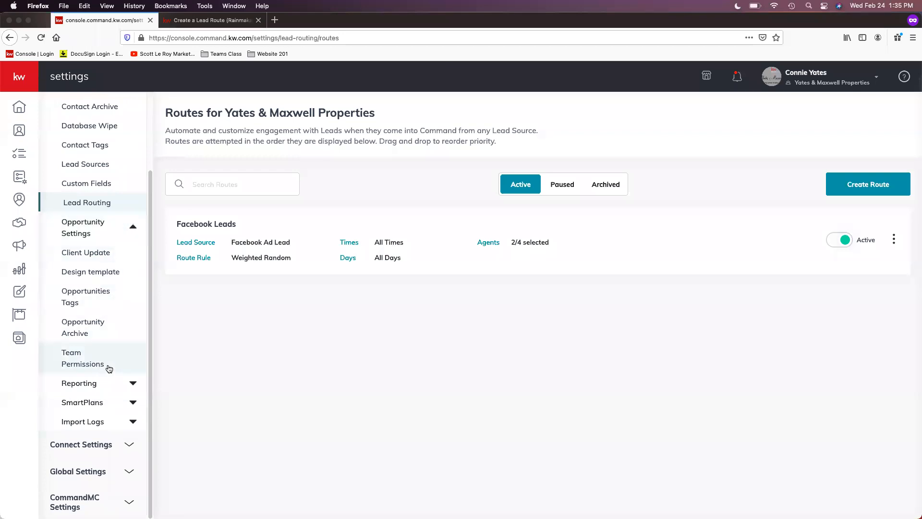
pyautogui.click(109, 369)
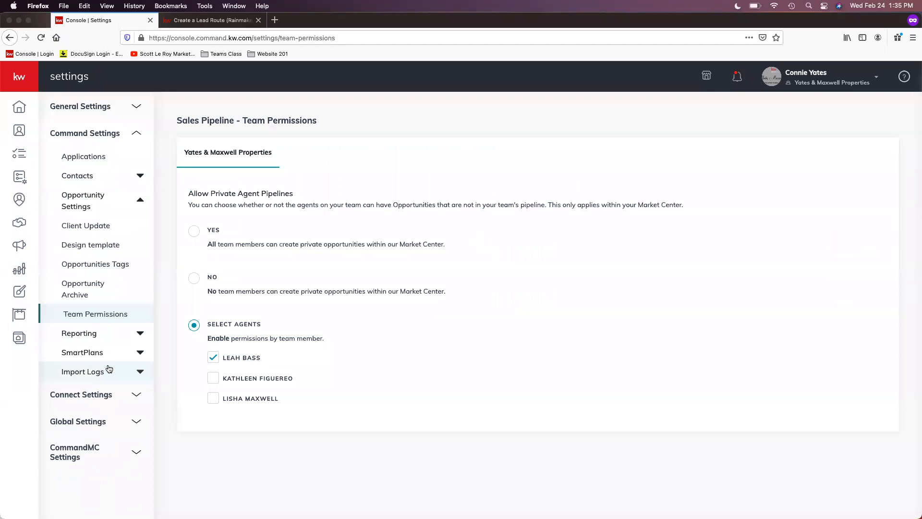
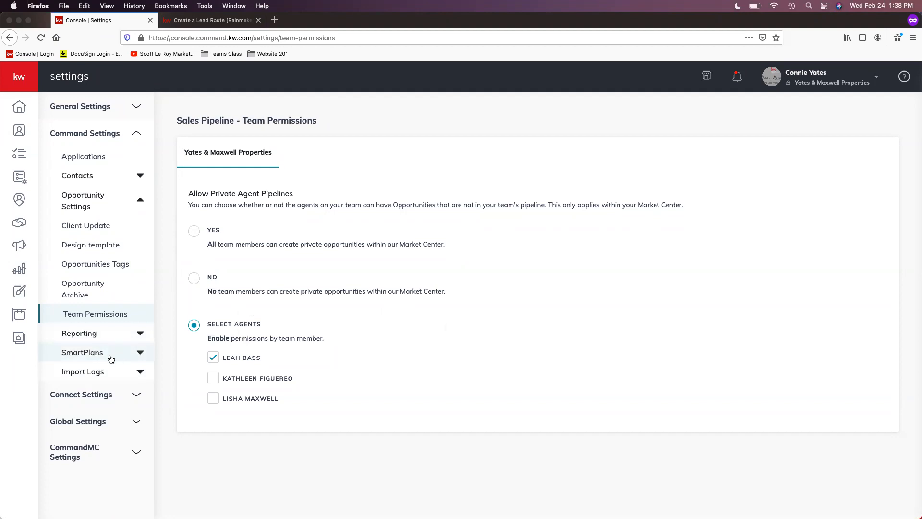
# Collapse the other Command Settings groups and open the Designated Agents page for SmartPlans.
pyautogui.click(112, 356)
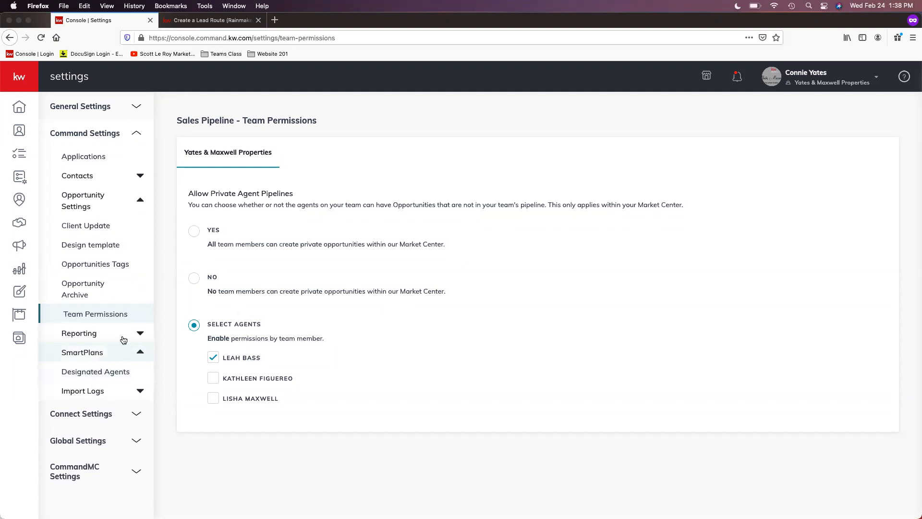
pyautogui.click(107, 199)
pyautogui.click(107, 179)
pyautogui.click(99, 134)
pyautogui.click(99, 136)
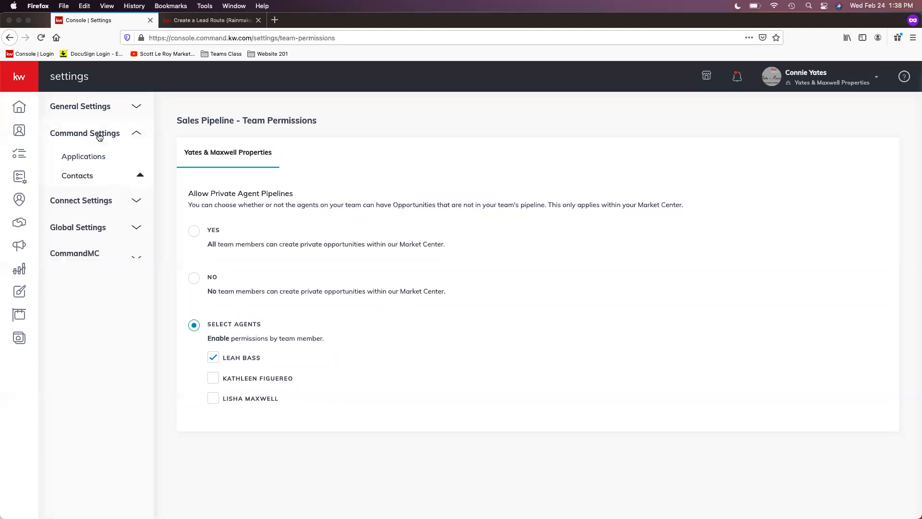
pyautogui.click(81, 179)
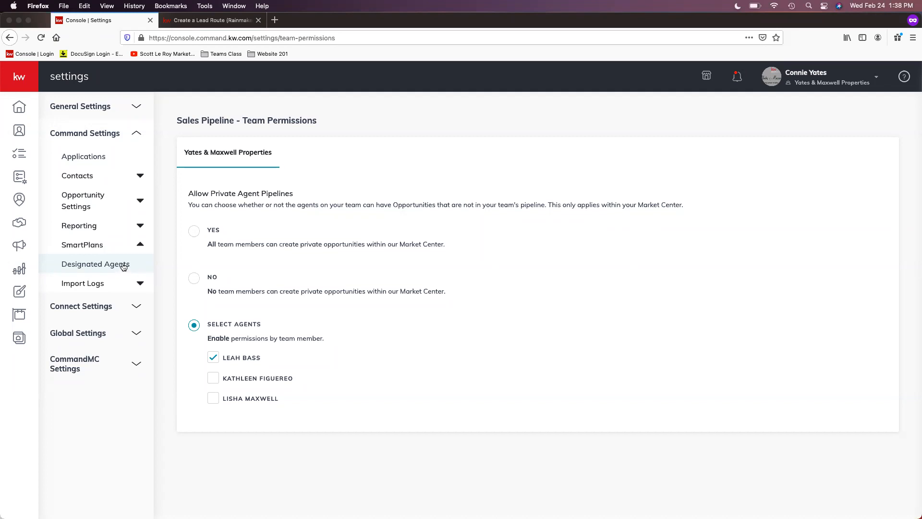
pyautogui.click(123, 266)
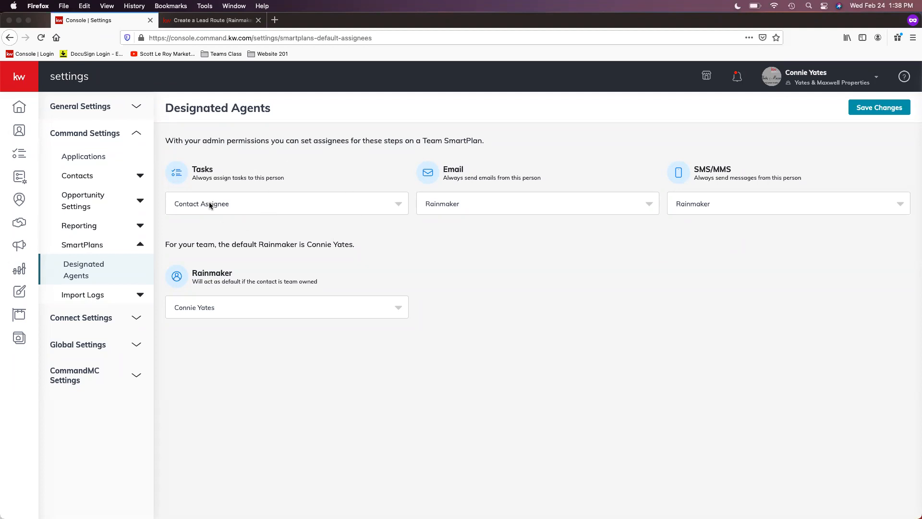
# View the available assignee options for SmartPlan Tasks and Email without changing either selection.
pyautogui.click(255, 209)
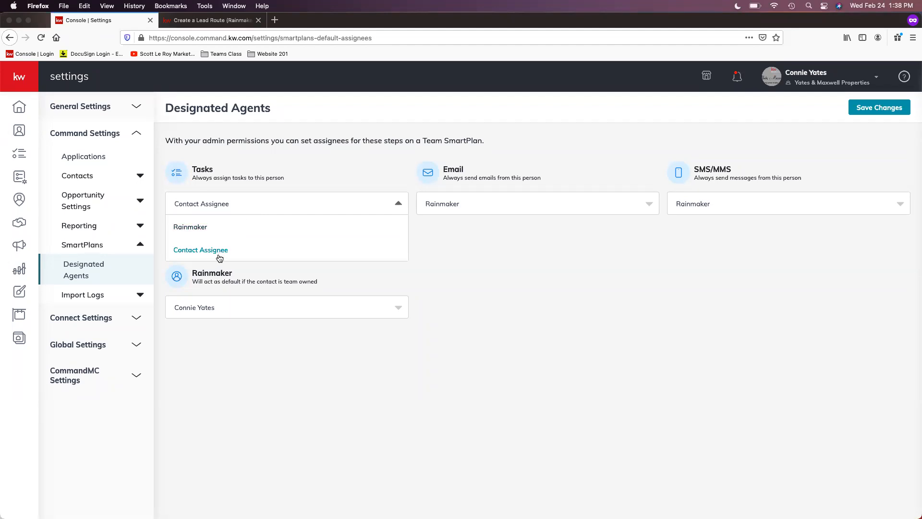
pyautogui.click(607, 262)
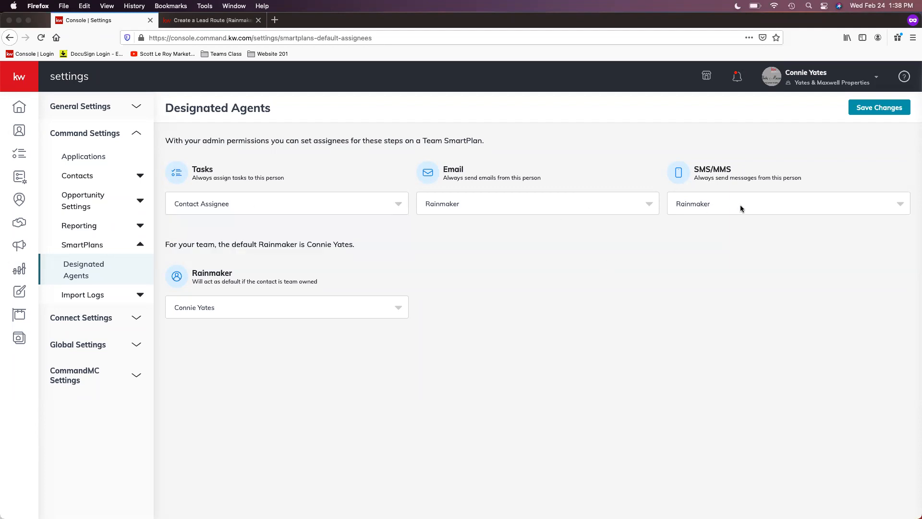
pyautogui.click(551, 211)
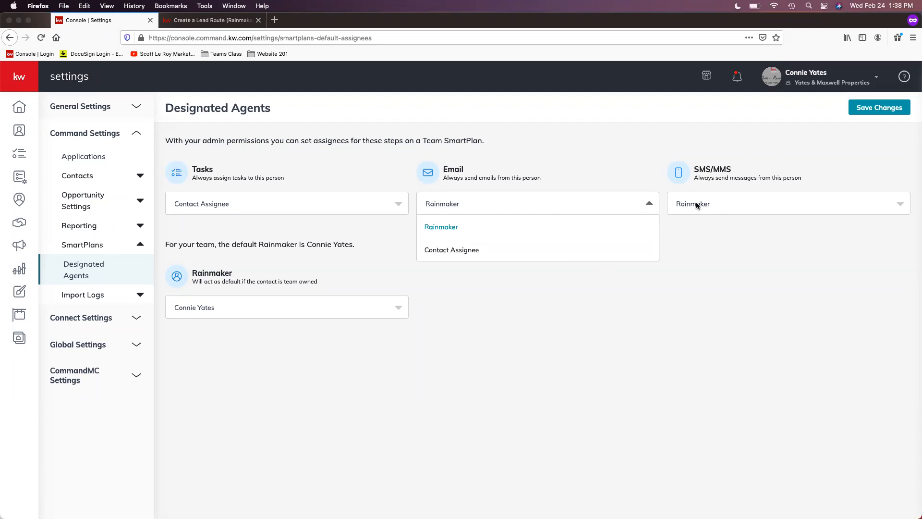
pyautogui.click(720, 241)
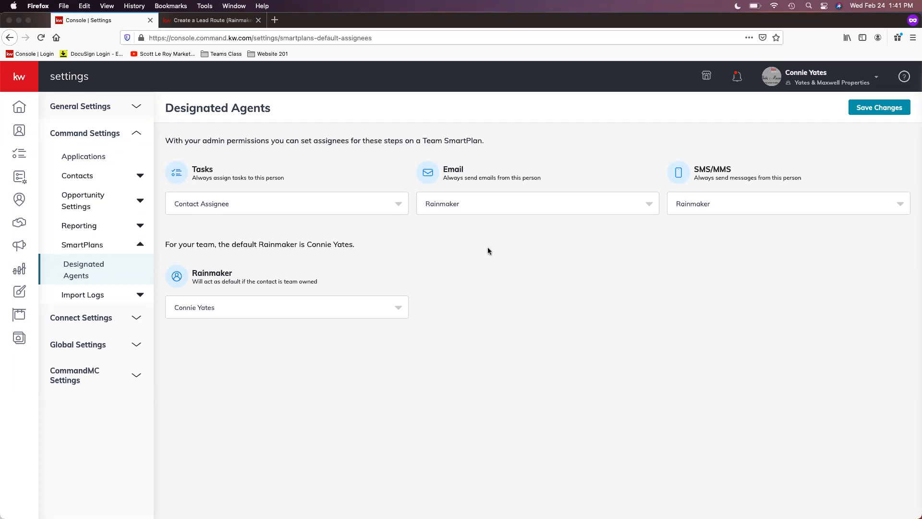
# Set the SmartPlan designated agent for both Email and SMS/MMS to Contact Assignee.
pyautogui.click(463, 205)
pyautogui.click(464, 255)
pyautogui.click(684, 203)
pyautogui.click(692, 257)
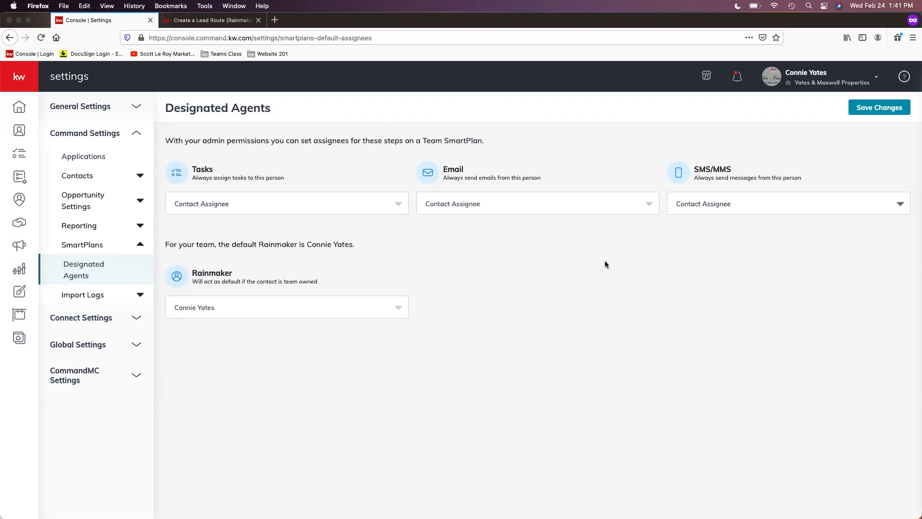
# Set the SmartPlan designated agent for Email and SMS/MMS back to Rainmaker.
pyautogui.click(508, 212)
pyautogui.click(498, 233)
pyautogui.click(757, 207)
pyautogui.click(745, 236)
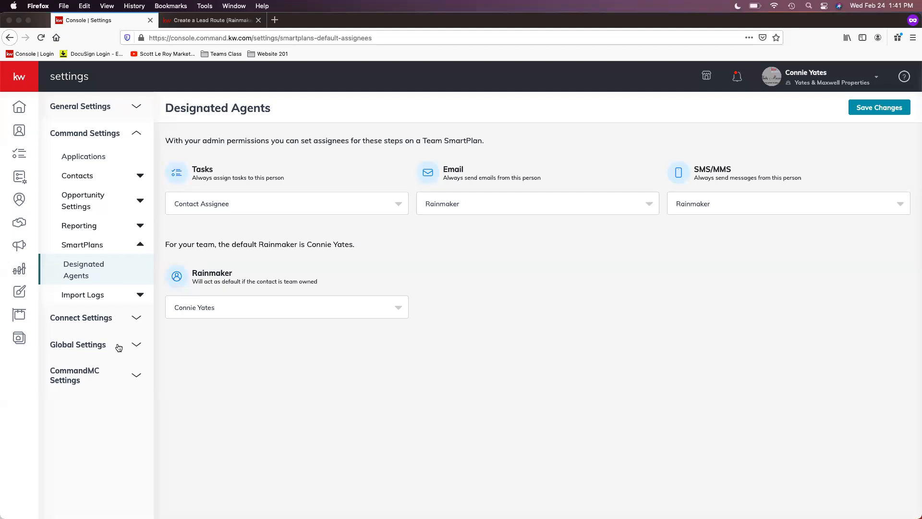
# Open the Marketing Profile under Connect Settings and review its photo, team logo and name fields.
pyautogui.click(99, 321)
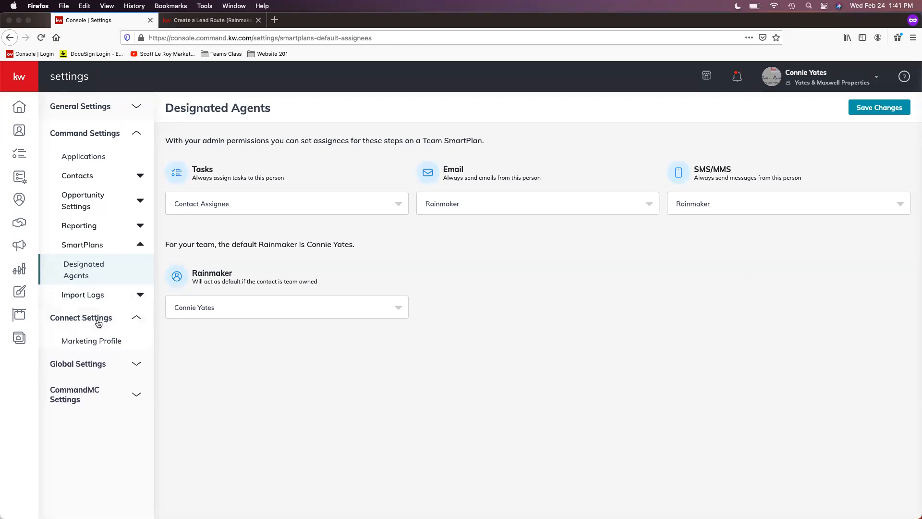
pyautogui.click(119, 342)
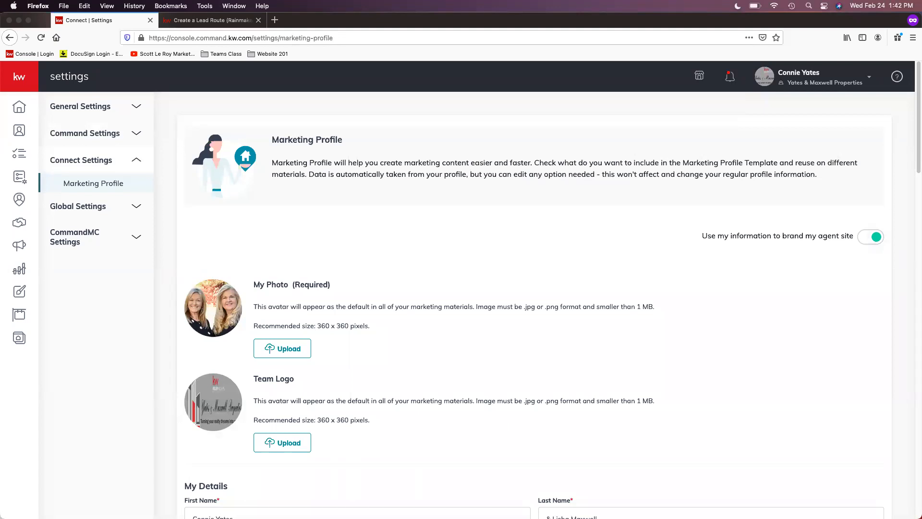
pyautogui.scroll(-3, 612, 300)
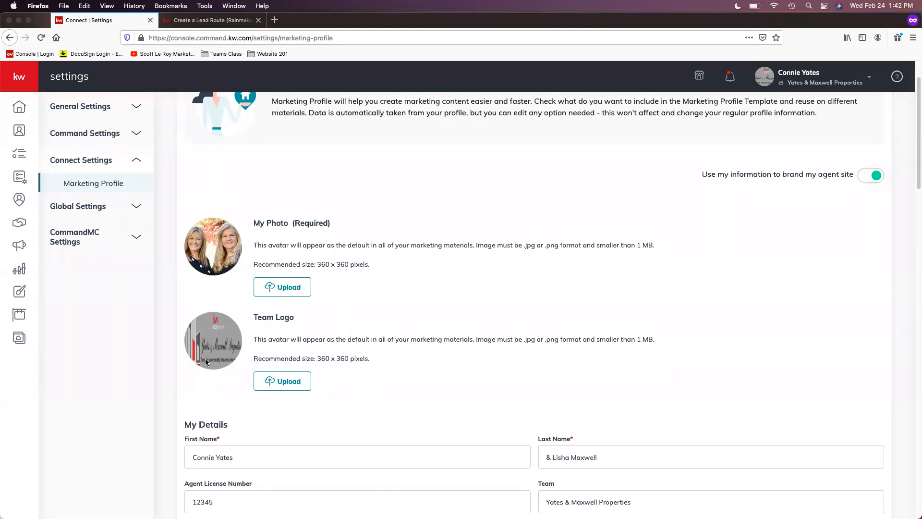
pyautogui.scroll(-5, 205, 362)
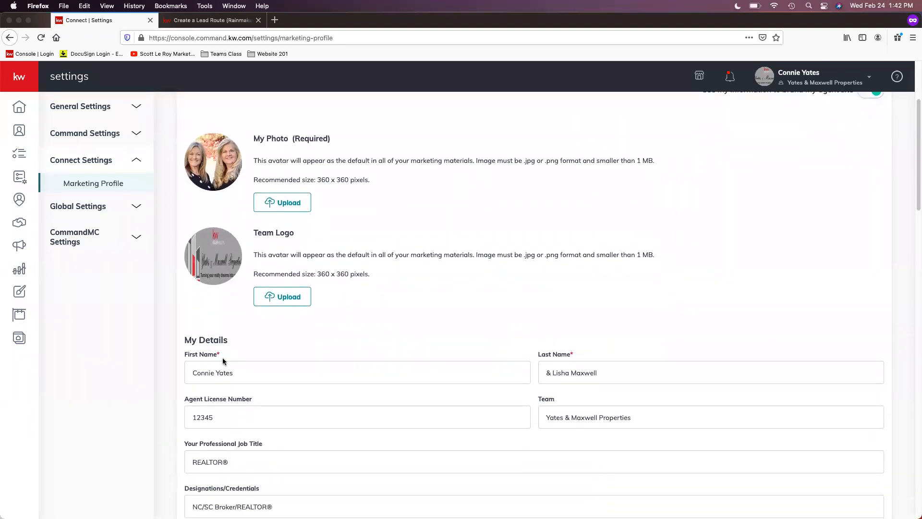
pyautogui.scroll(-3, 237, 368)
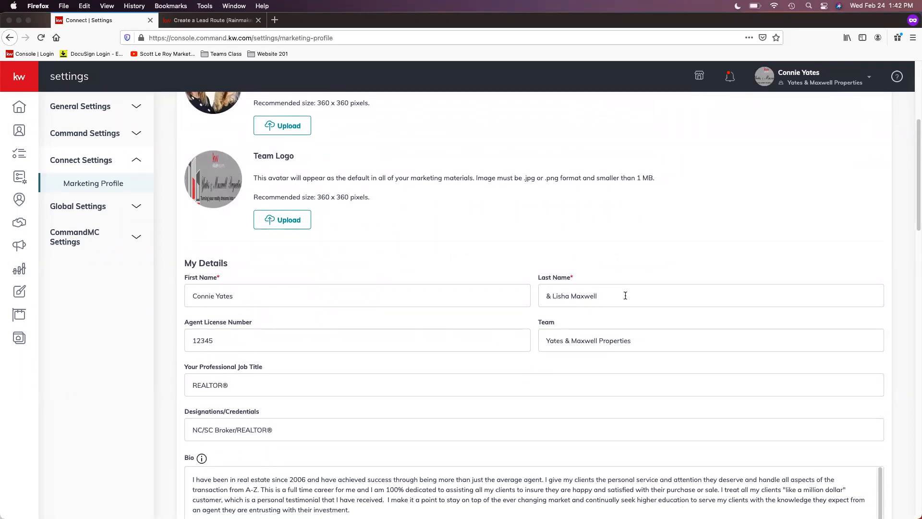
pyautogui.click(258, 293)
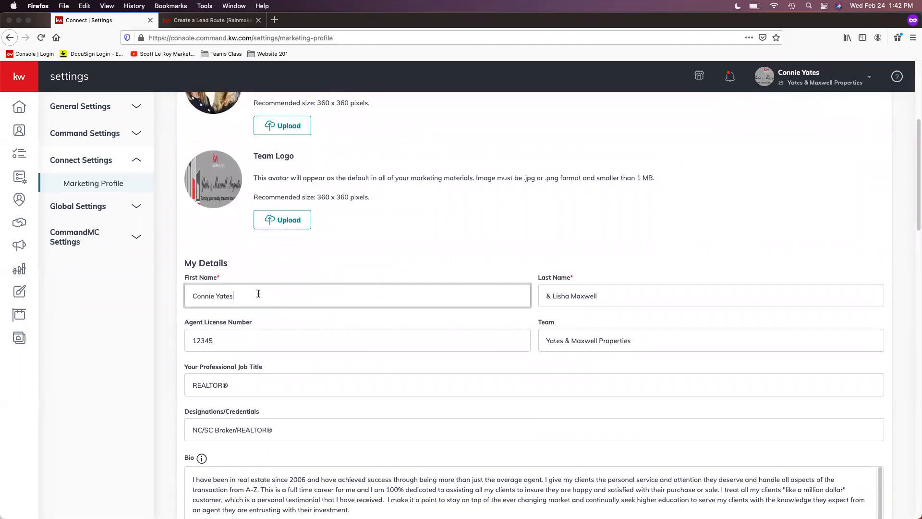
pyautogui.click(609, 316)
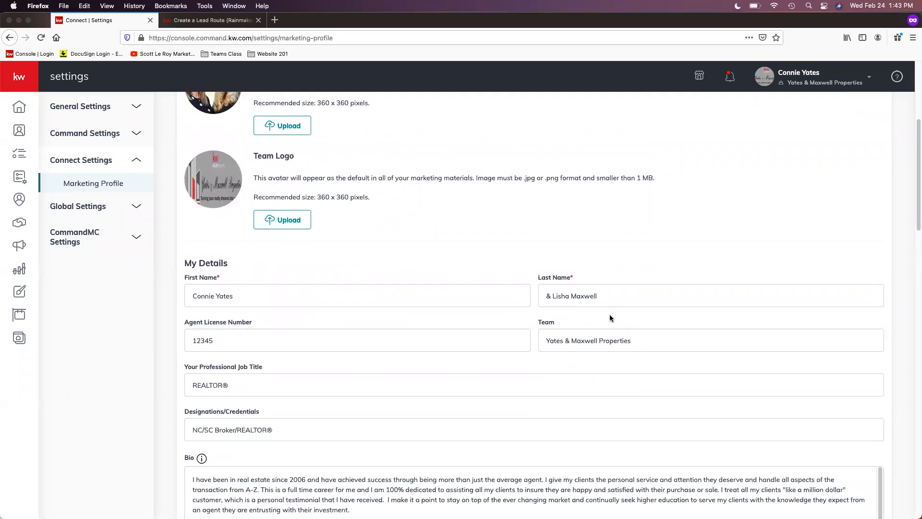
# Review the Marketing Profile's license, job title, credentials, bio, phone, email and website fields, down to the Market Center / Brokerage section.
pyautogui.scroll(-3, 610, 318)
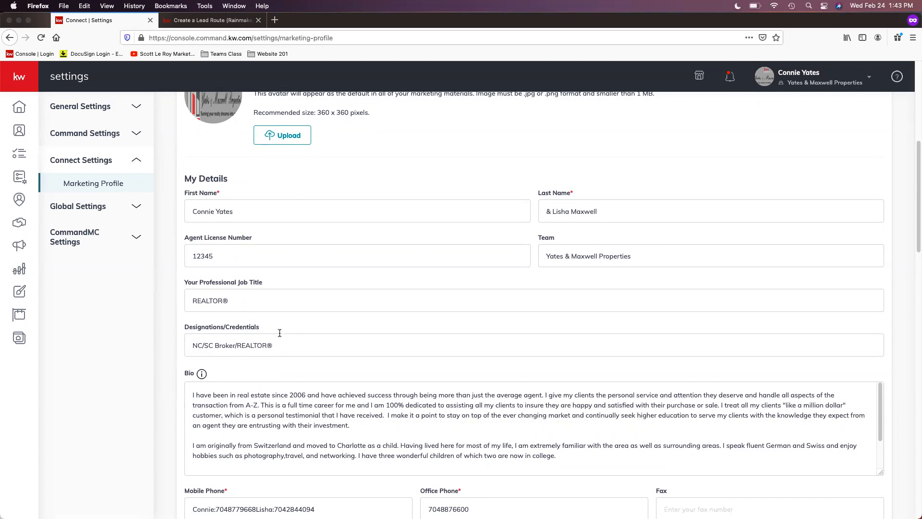
pyautogui.scroll(-4, 279, 333)
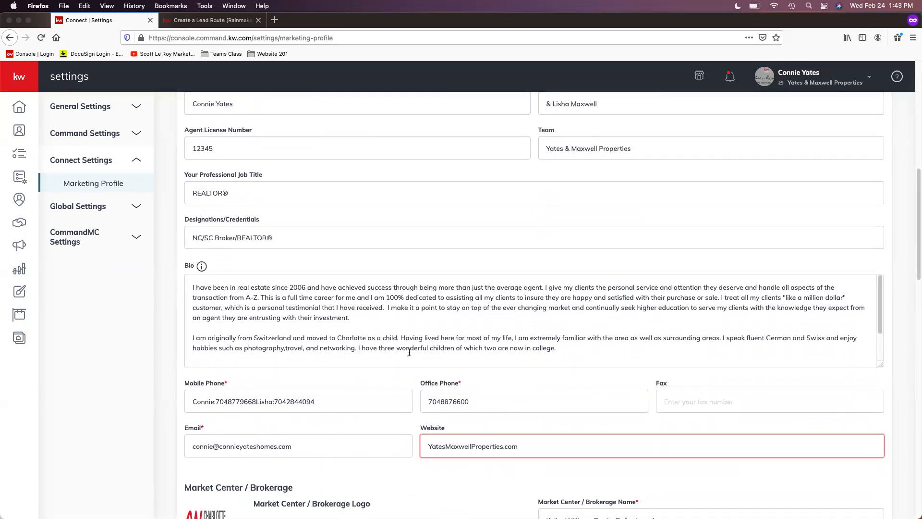
pyautogui.scroll(-3, 411, 345)
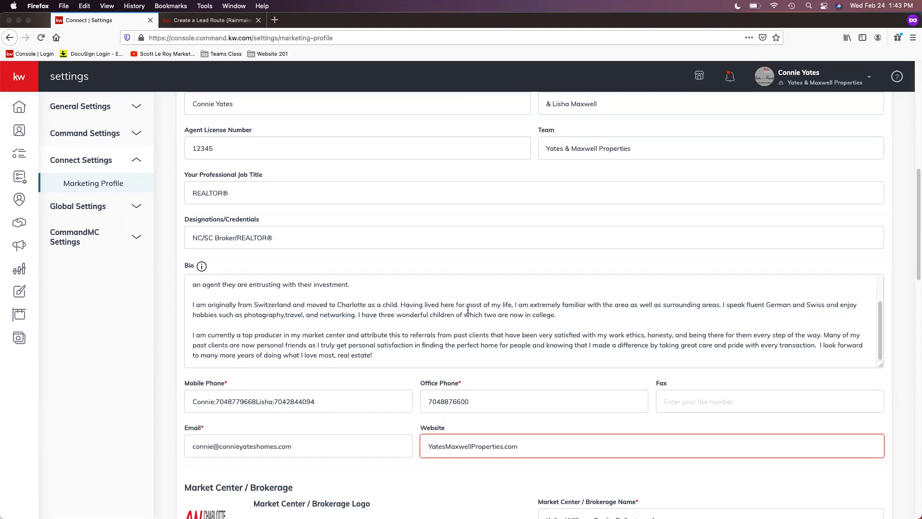
pyautogui.scroll(-3, 479, 320)
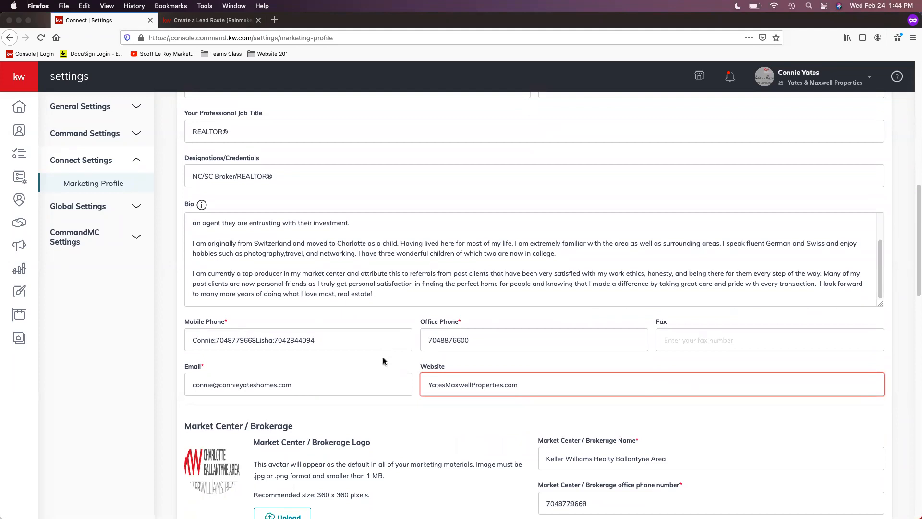
pyautogui.scroll(-1, 384, 361)
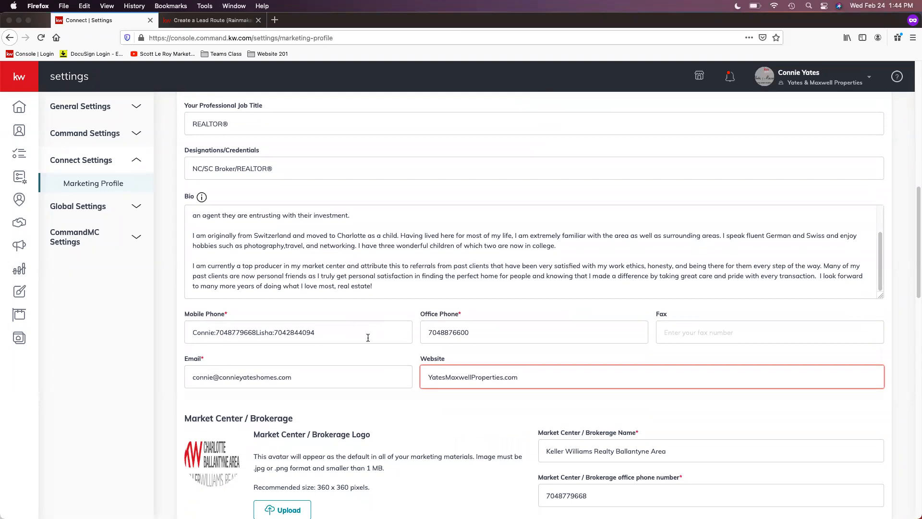
pyautogui.scroll(-1, 265, 342)
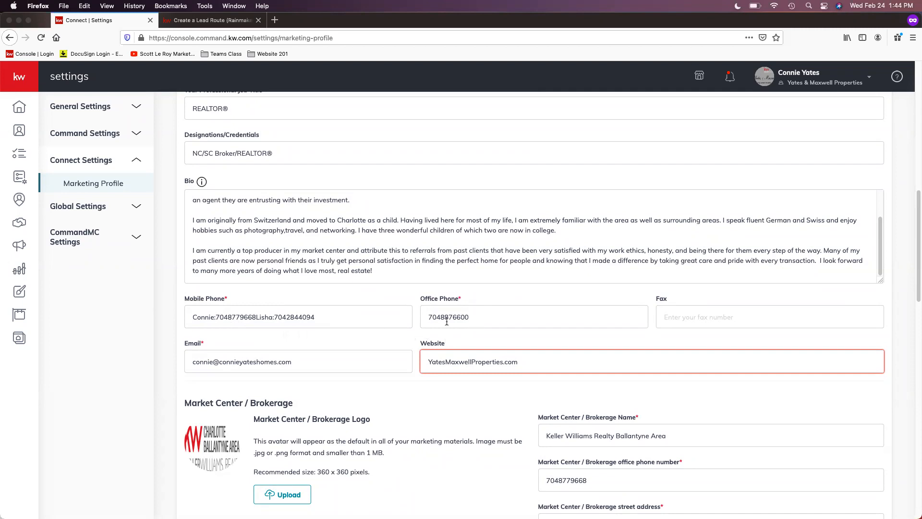
pyautogui.scroll(-2, 434, 361)
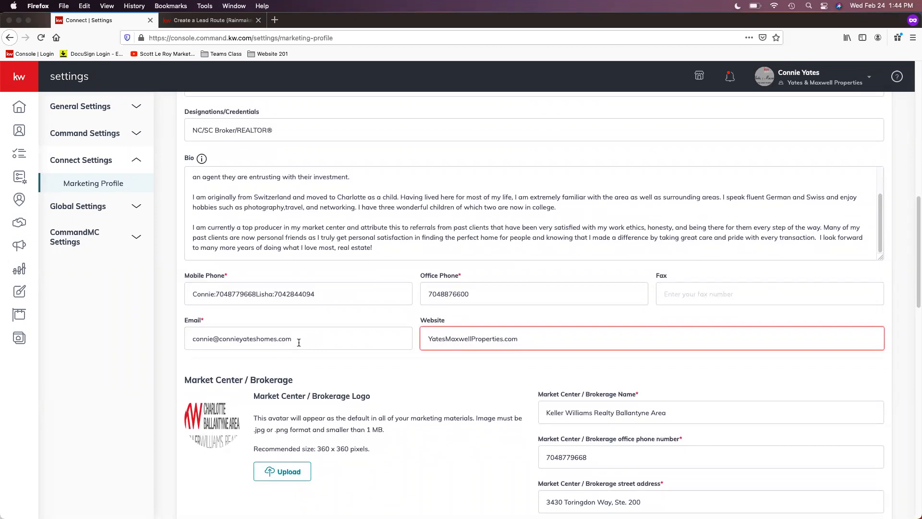
pyautogui.scroll(-1, 343, 337)
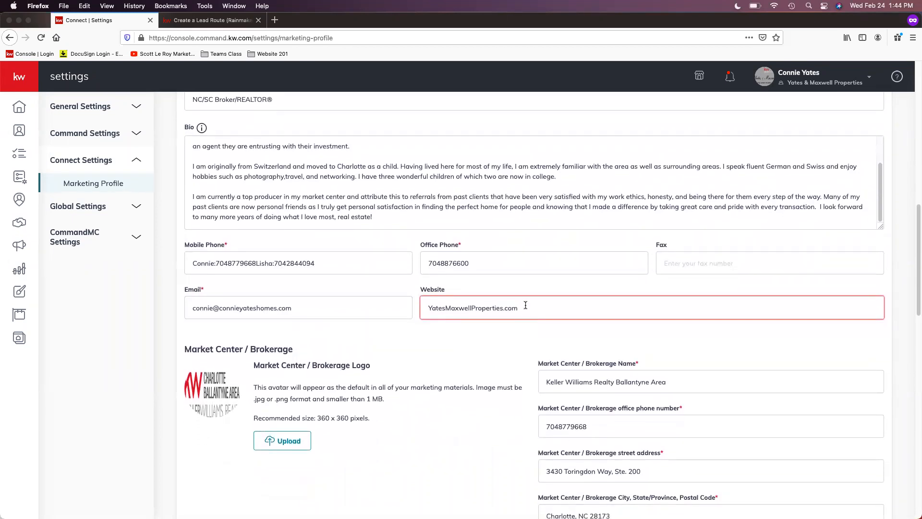
pyautogui.click(531, 306)
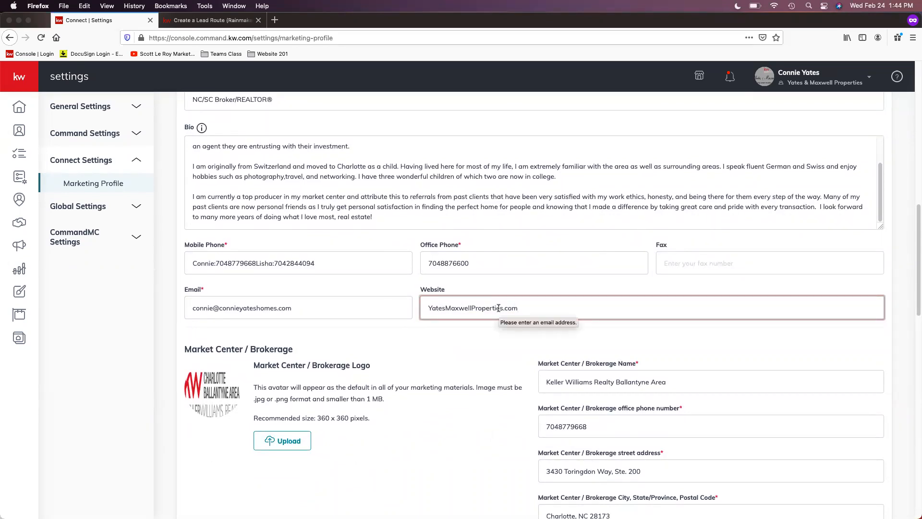
pyautogui.press('super+Left')
pyautogui.write('http')
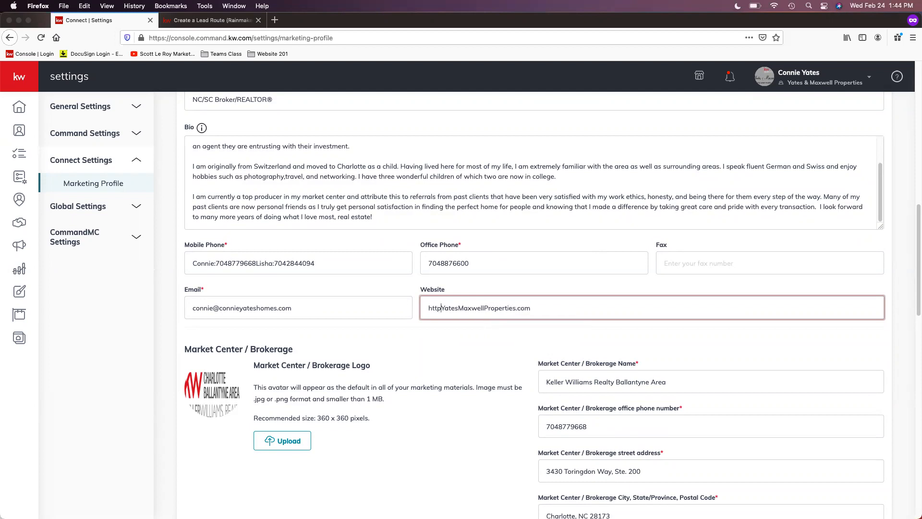
pyautogui.write('://')
pyautogui.write('.kw.')
pyautogui.click(443, 308)
pyautogui.write('s')
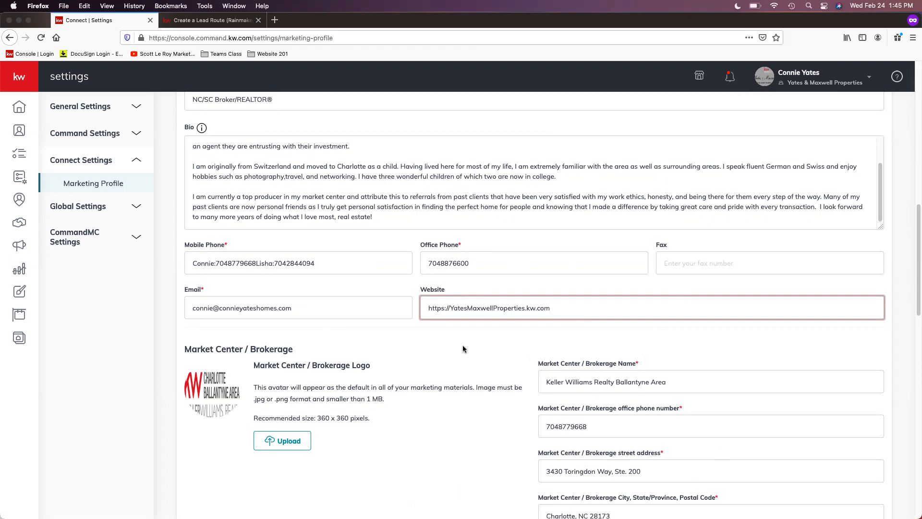
# Review the Market Center / Brokerage logo, name, phone, address and license fields, and the legal footer text under Compliance.
pyautogui.scroll(-5, 463, 349)
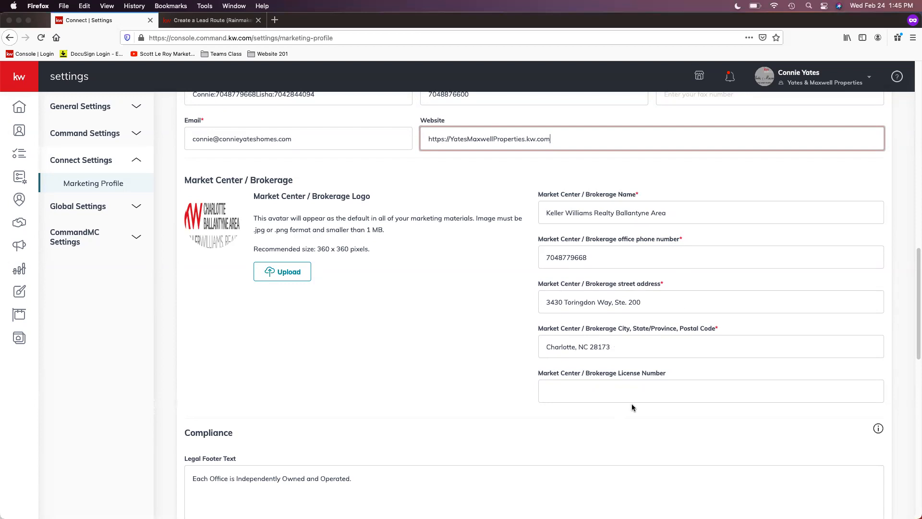
pyautogui.scroll(-1, 632, 407)
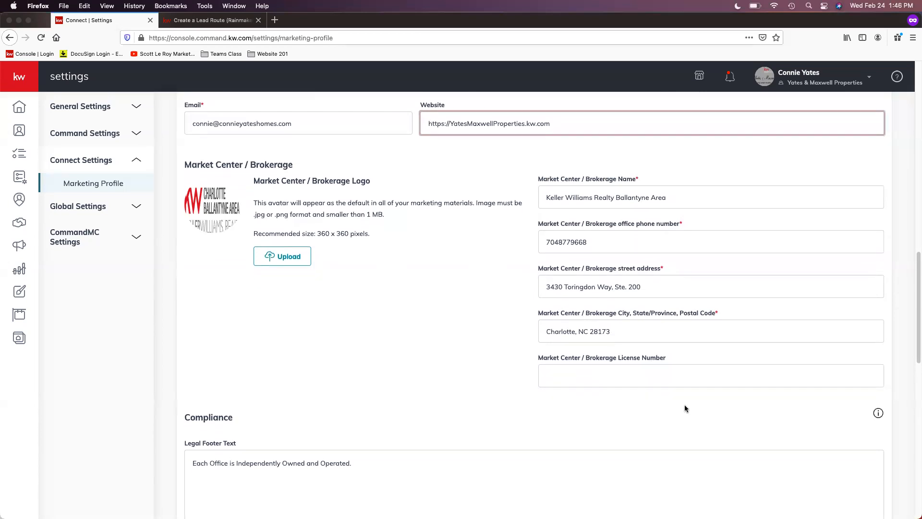
pyautogui.scroll(-1, 671, 409)
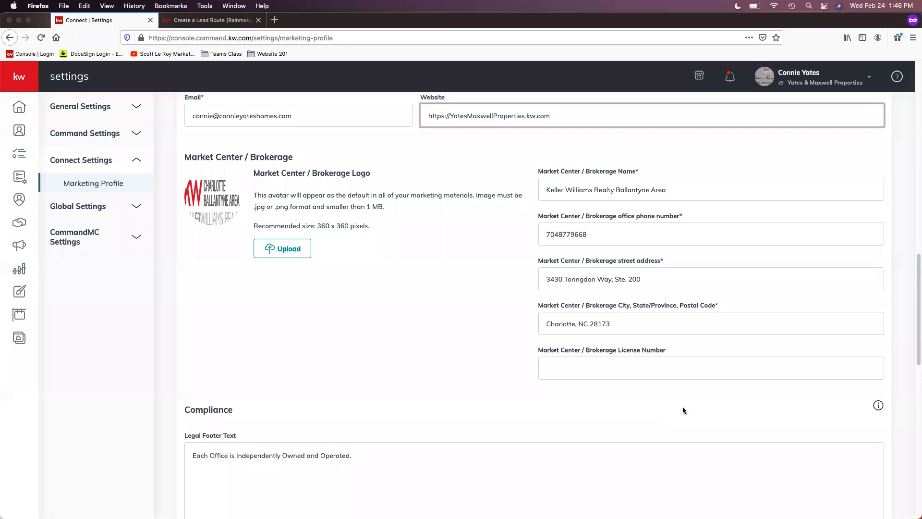
pyautogui.scroll(-2, 689, 408)
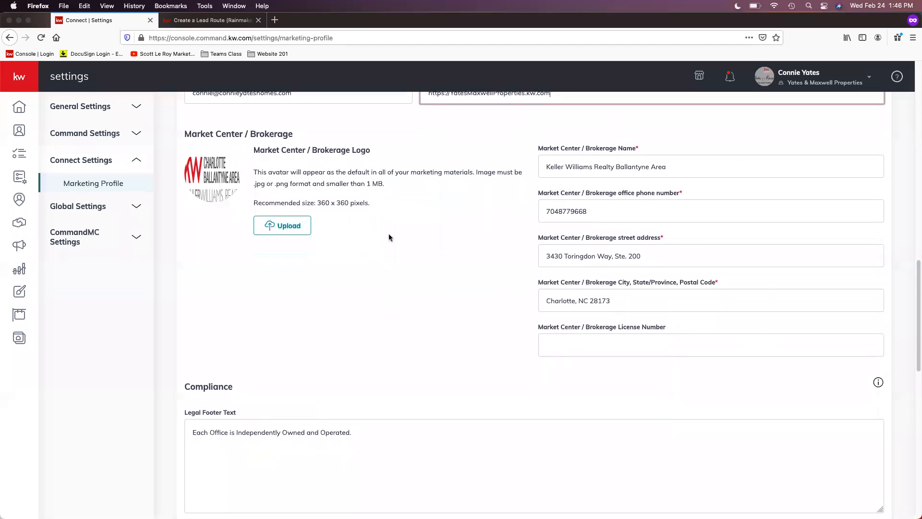
pyautogui.scroll(-5, 548, 387)
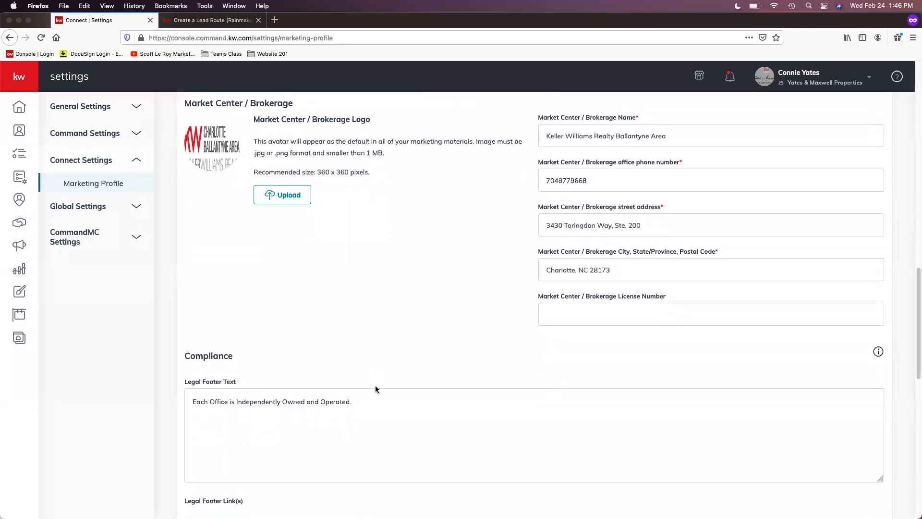
pyautogui.scroll(-2, 402, 438)
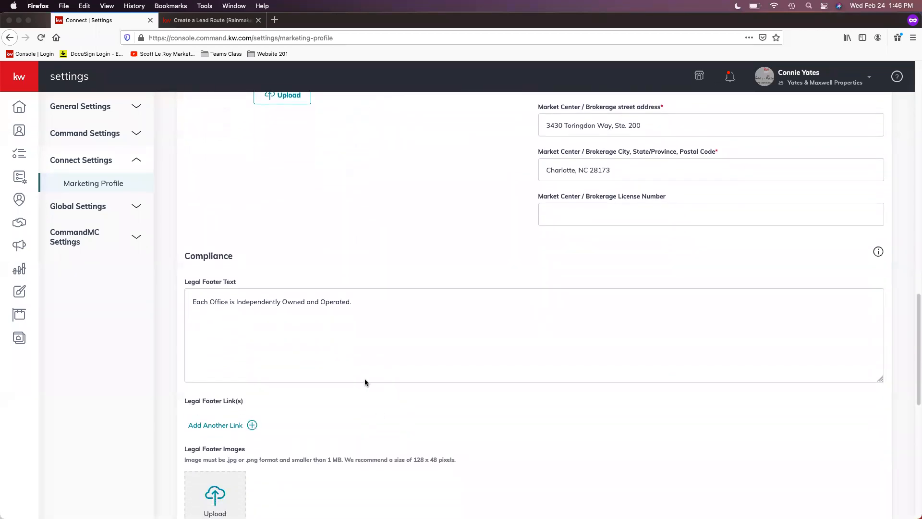
pyautogui.scroll(-5, 343, 449)
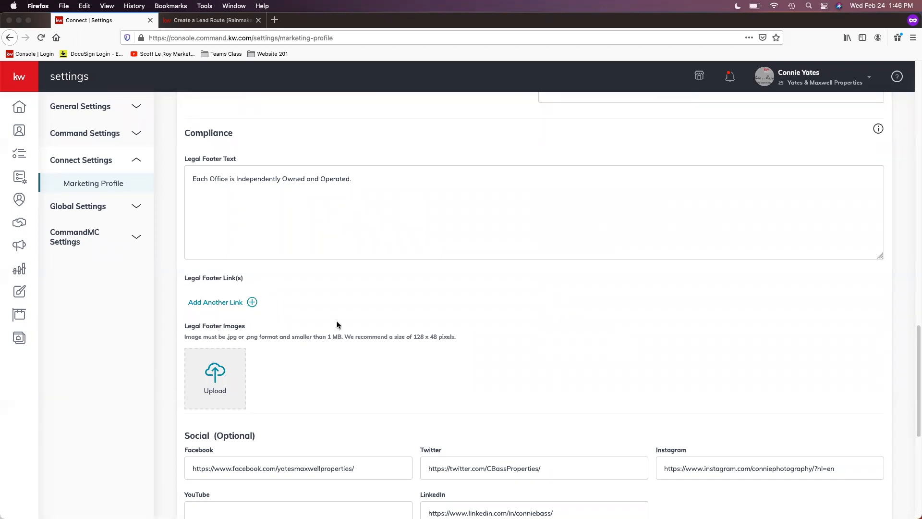
# Add a blank legal footer link entry in the Compliance section and check the legal footer images area.
pyautogui.click(227, 303)
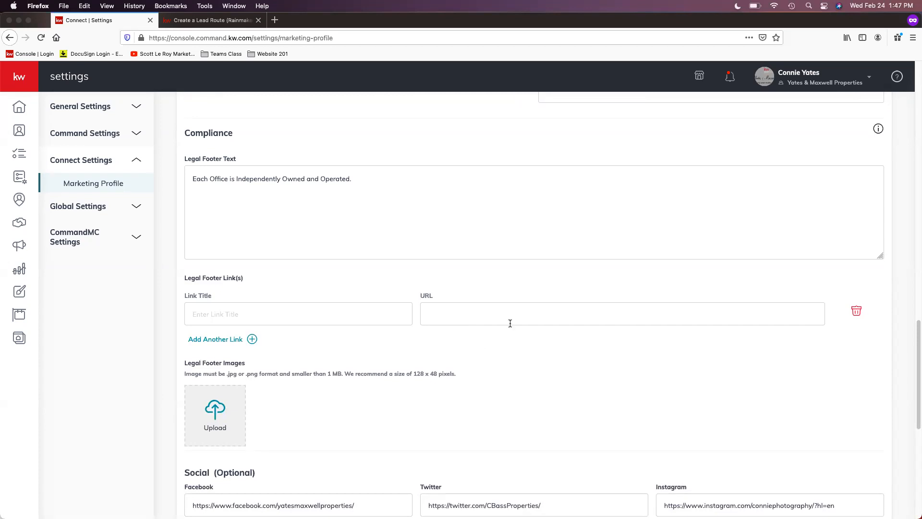
pyautogui.scroll(-2, 517, 324)
pyautogui.scroll(-2, 523, 328)
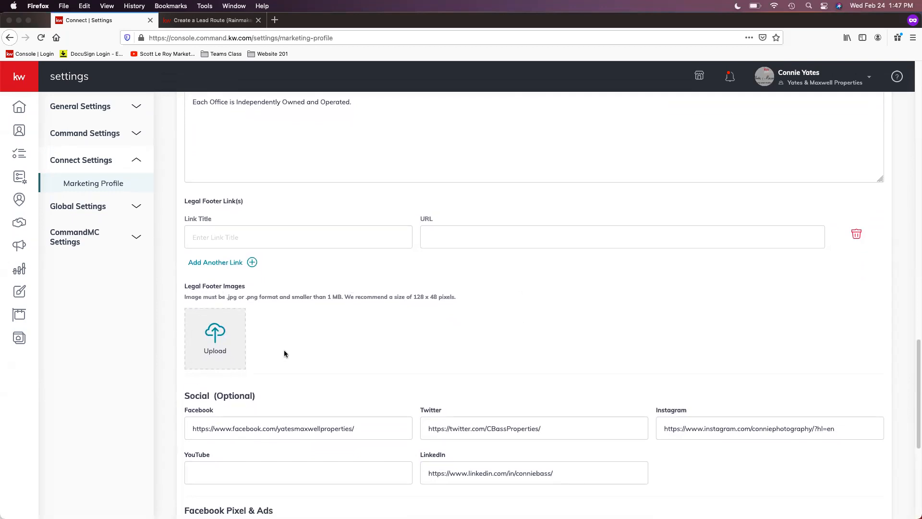
# Review the social links, Facebook Pixel, Google Analytics and branded KW App link fields, and save the Marketing Profile.
pyautogui.scroll(-1, 284, 350)
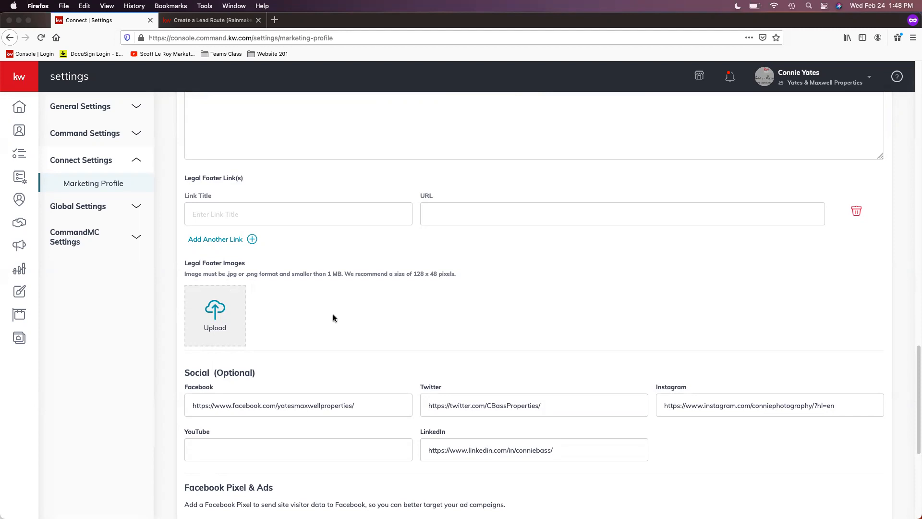
pyautogui.scroll(-5, 355, 314)
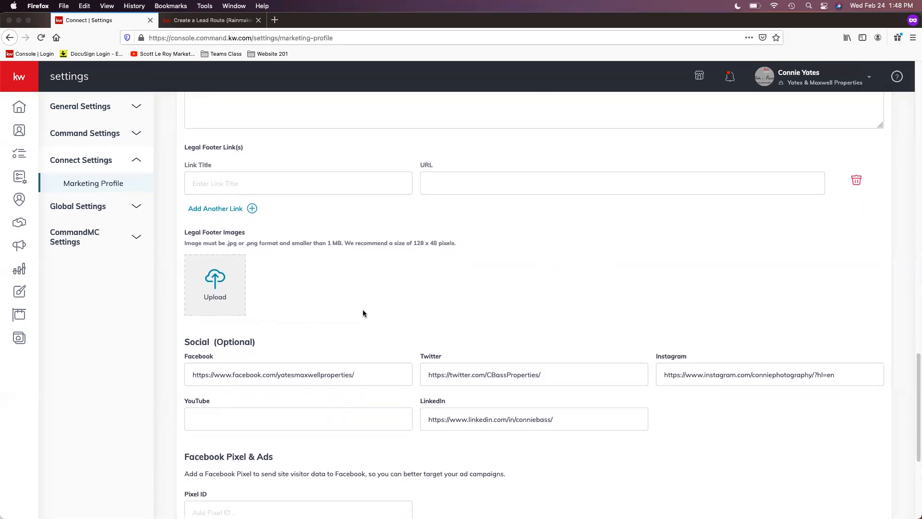
pyautogui.scroll(-3, 362, 304)
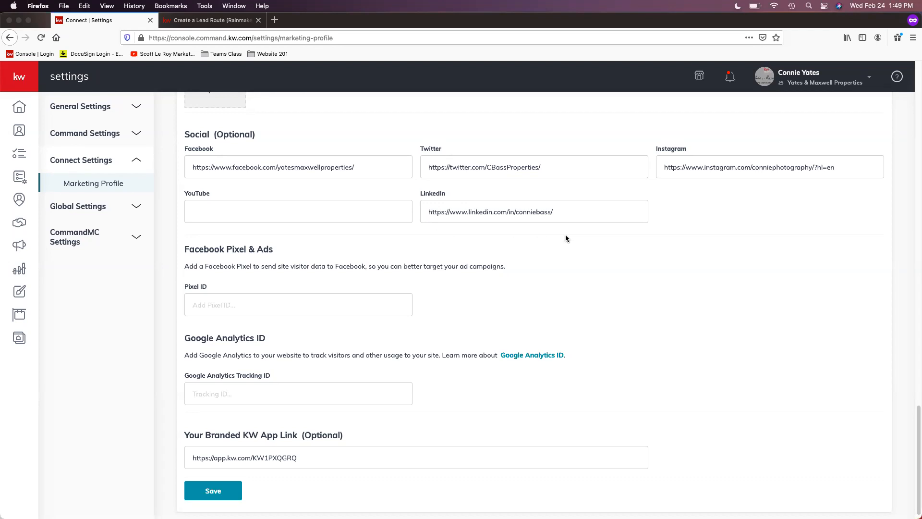
pyautogui.scroll(-1, 560, 235)
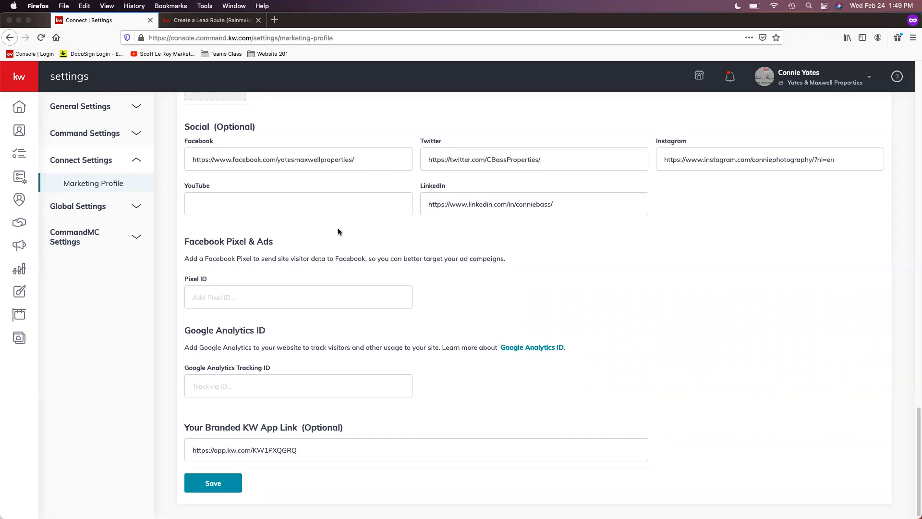
pyautogui.scroll(-1, 659, 215)
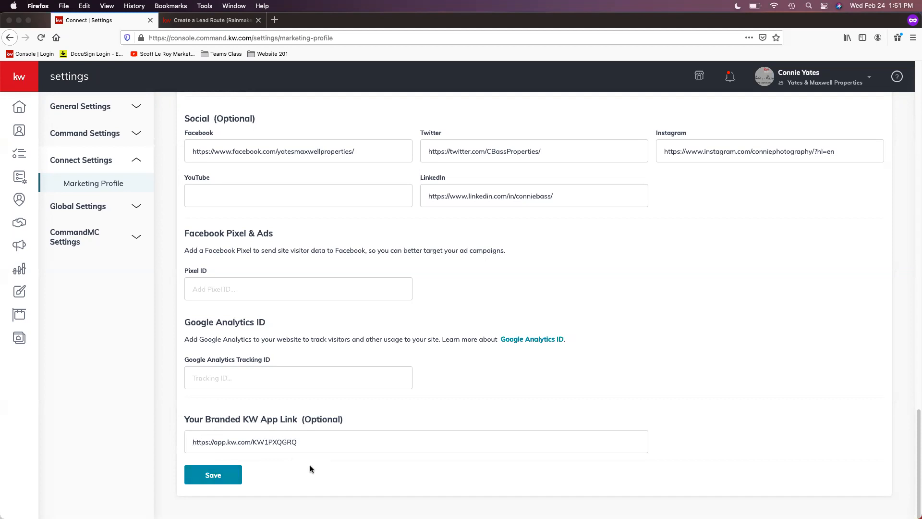
pyautogui.click(236, 476)
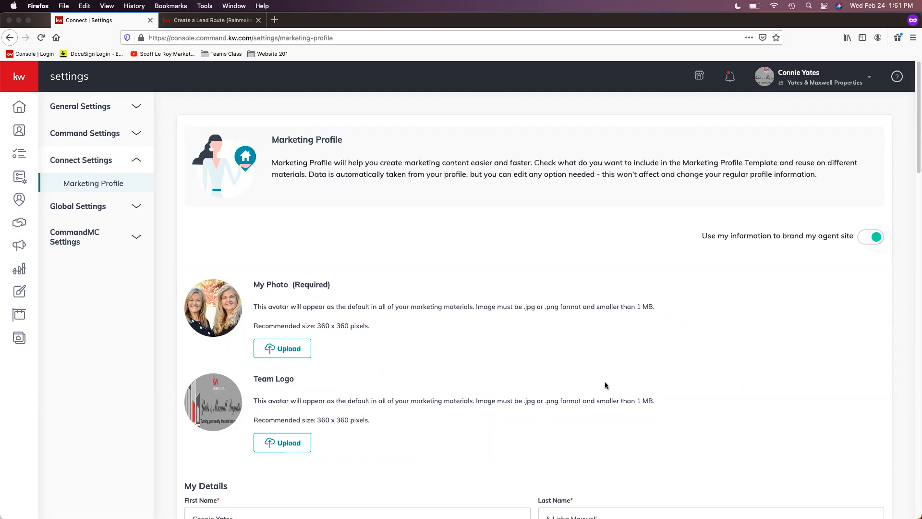
pyautogui.scroll(-1, 606, 385)
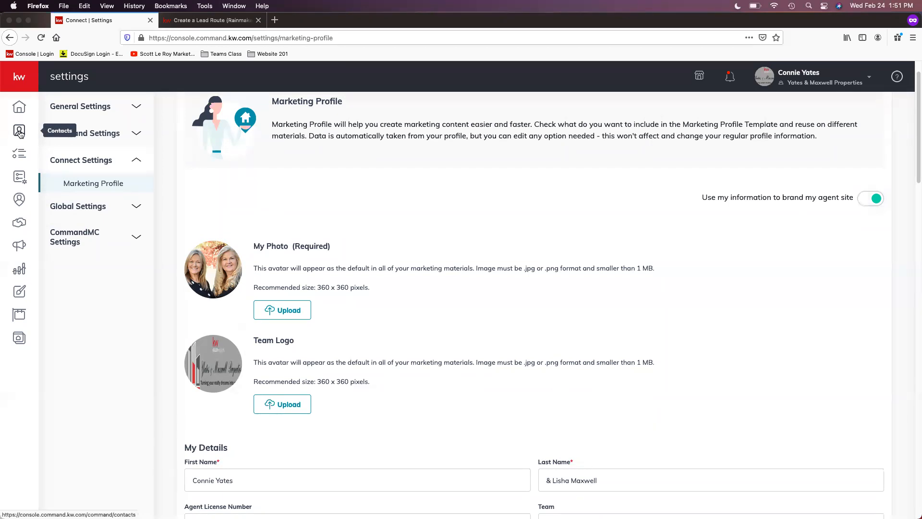
# Open Contacts and compare the team's contact list with the personal account's list, returning to the Yates & Maxwell Properties account.
pyautogui.click(25, 83)
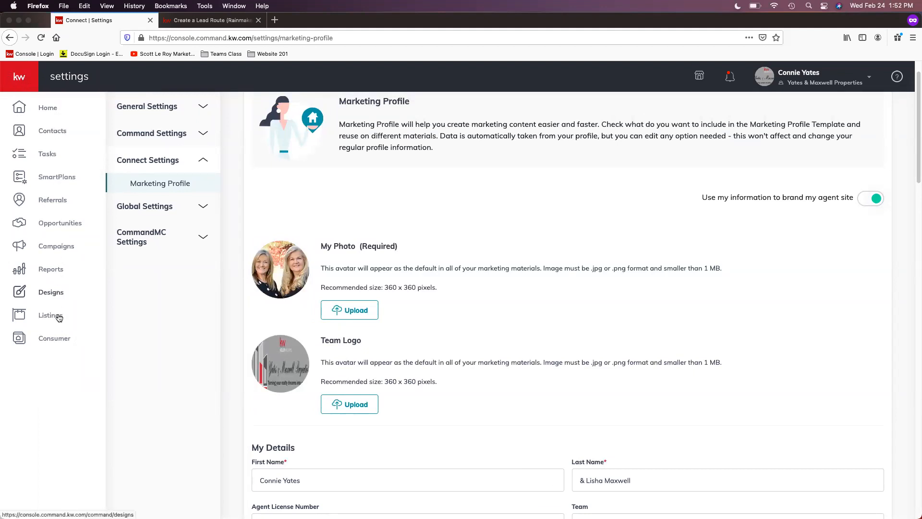
pyautogui.click(57, 136)
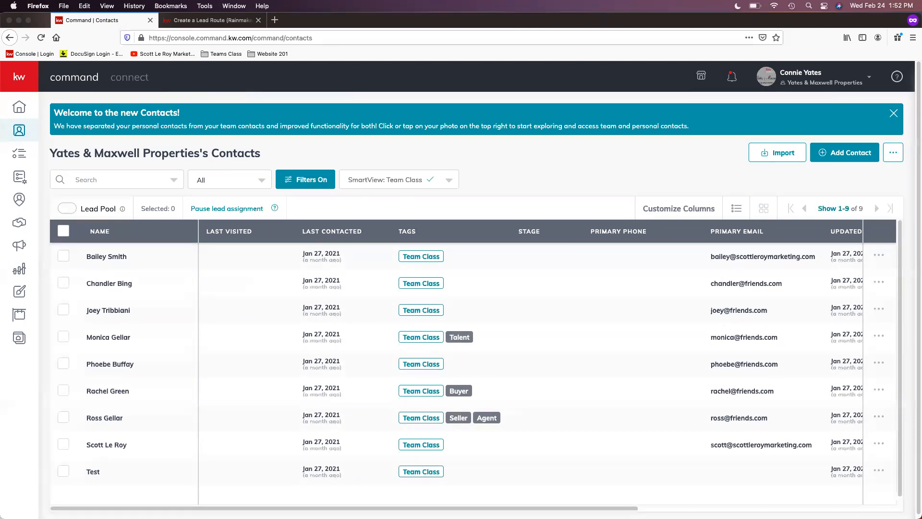
pyautogui.click(812, 81)
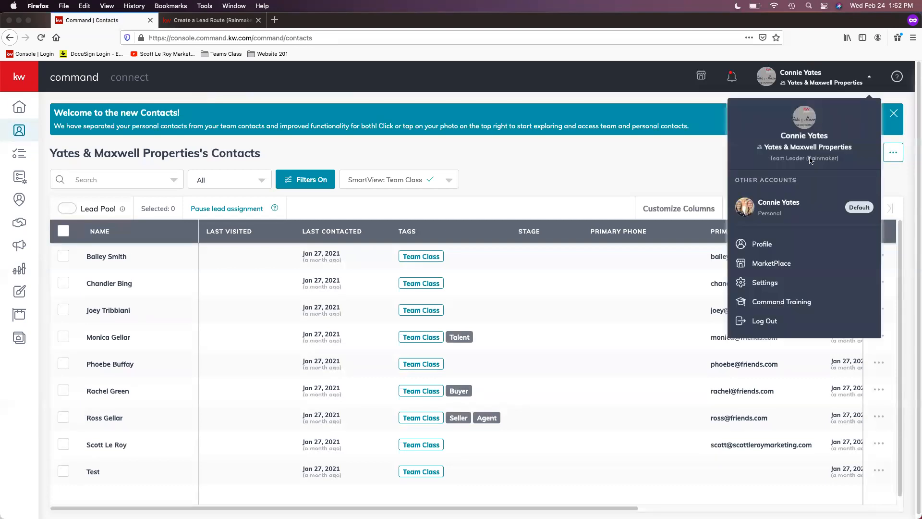
pyautogui.click(799, 208)
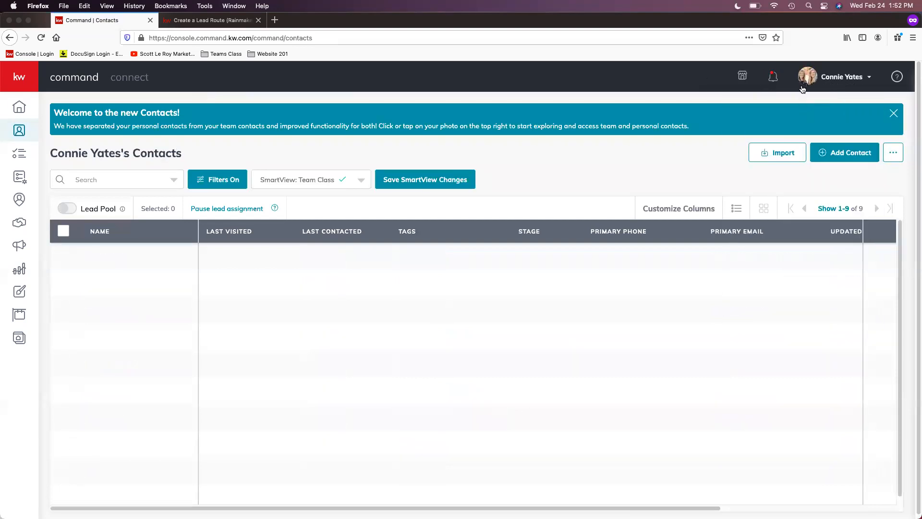
pyautogui.click(851, 82)
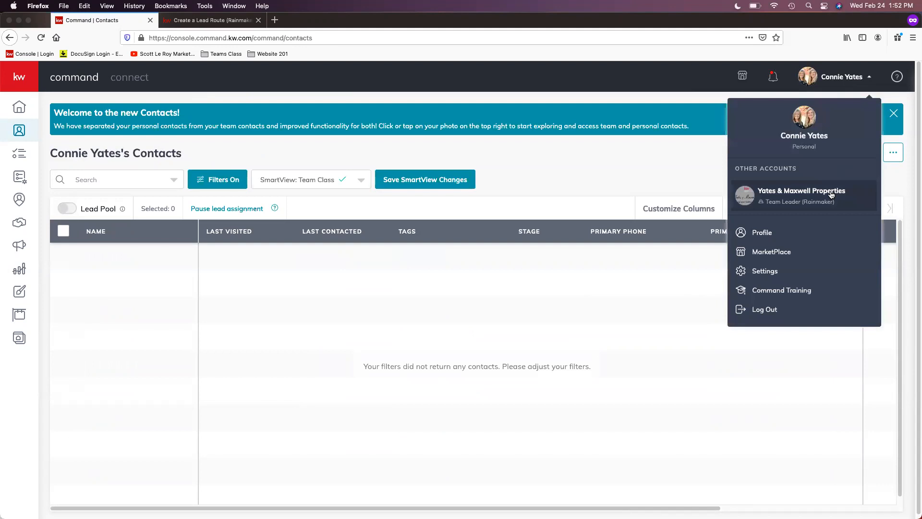
pyautogui.click(831, 191)
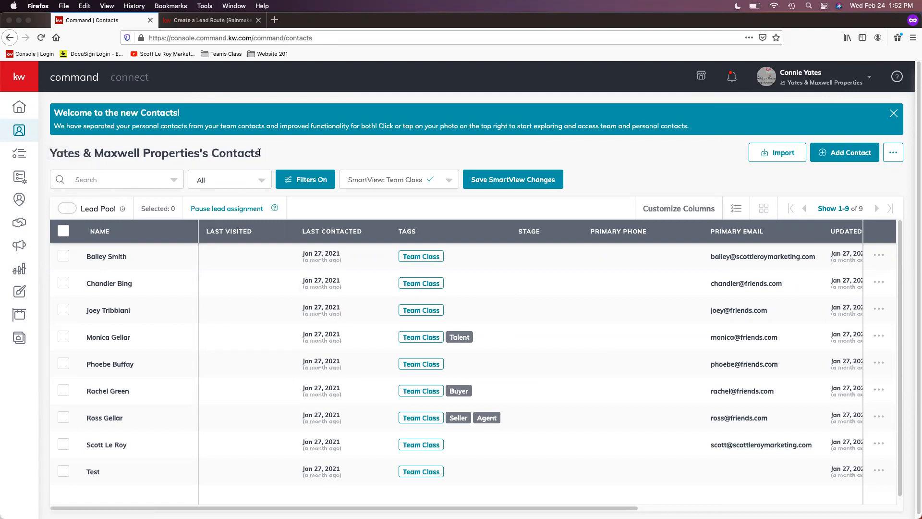
# Check the team contacts' All filter, then view the personal account's contacts again and return to the team account.
pyautogui.click(231, 177)
pyautogui.click(829, 87)
pyautogui.click(779, 207)
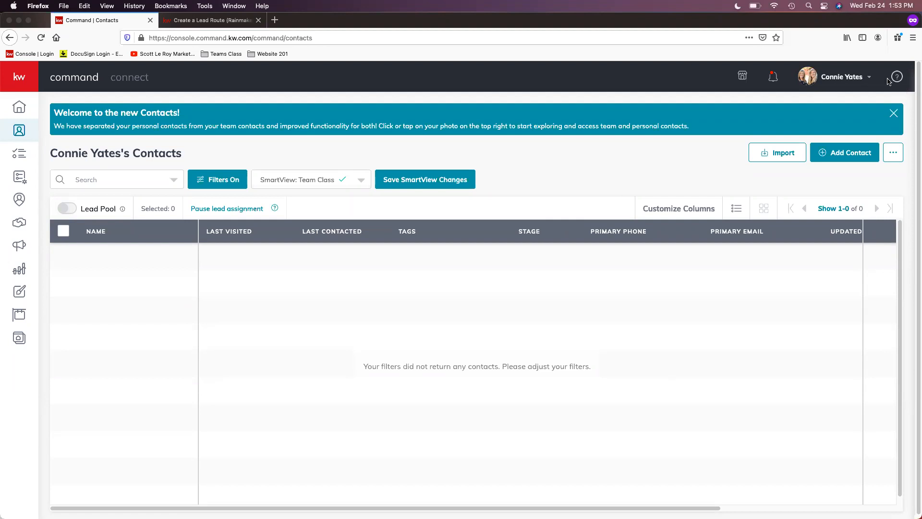
pyautogui.click(848, 80)
pyautogui.click(790, 202)
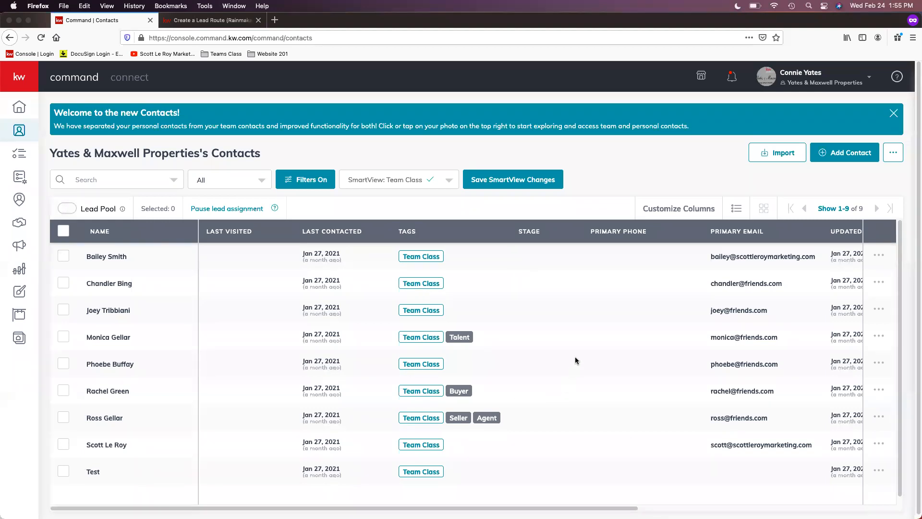
# Open the first contact in the team's list and examine its Account, Owner and Assignee details.
pyautogui.click(109, 257)
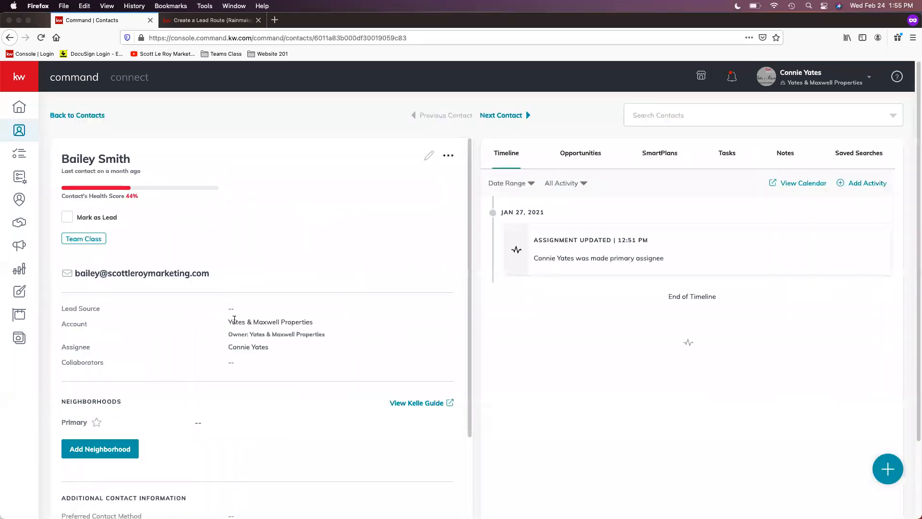
pyautogui.moveTo(249, 334); pyautogui.dragTo(357, 338)
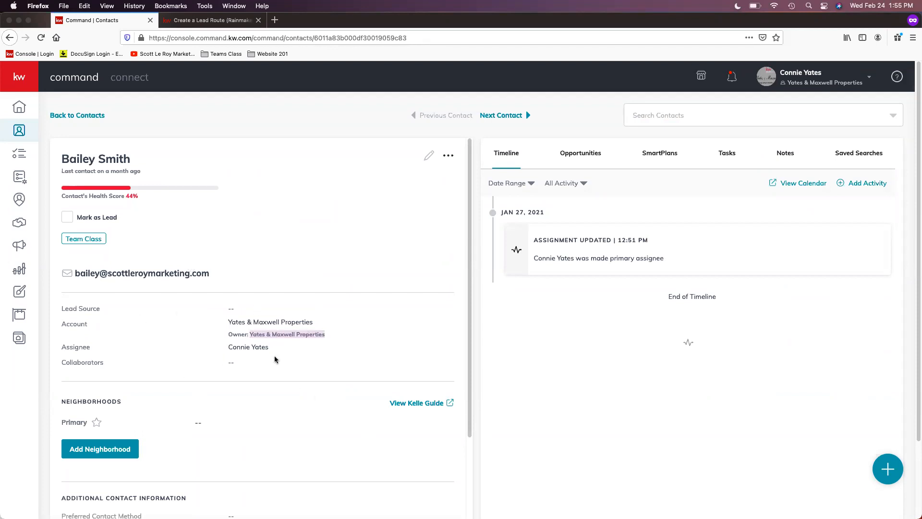
pyautogui.doubleClick(237, 324)
pyautogui.tripleClick(237, 323)
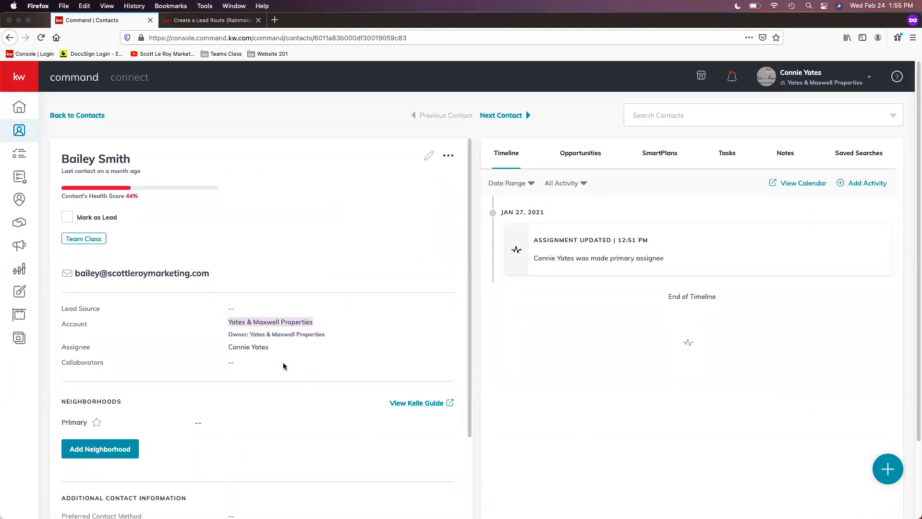
pyautogui.tripleClick(281, 333)
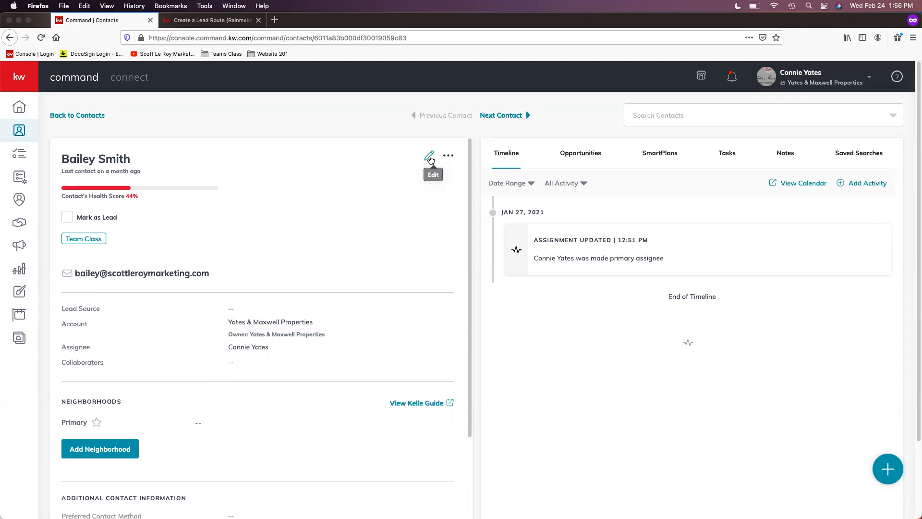
# Edit the open contact and select the second listed team member as a collaborator.
pyautogui.click(429, 157)
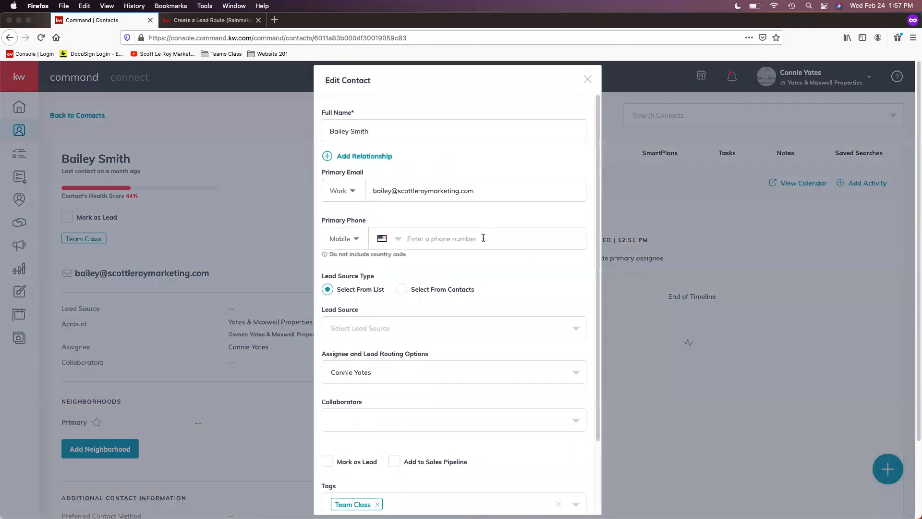
pyautogui.scroll(-1, 456, 312)
pyautogui.click(437, 391)
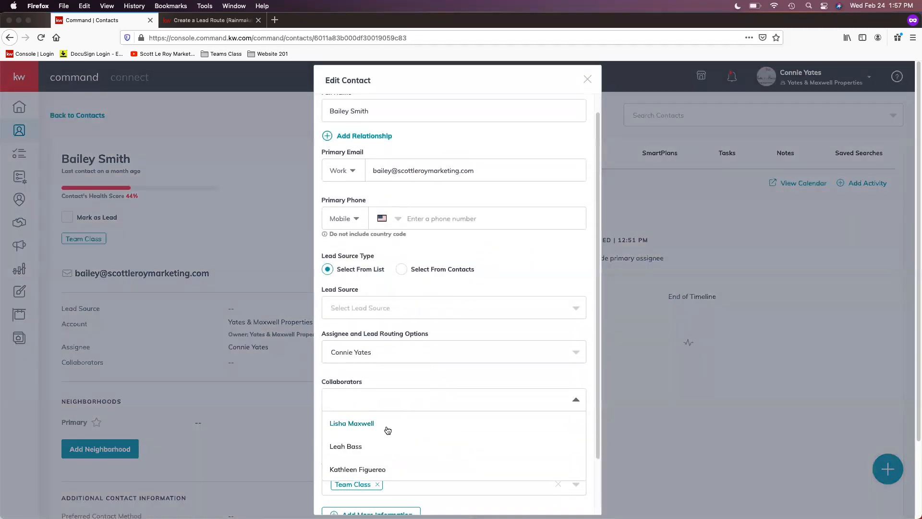
pyautogui.click(332, 449)
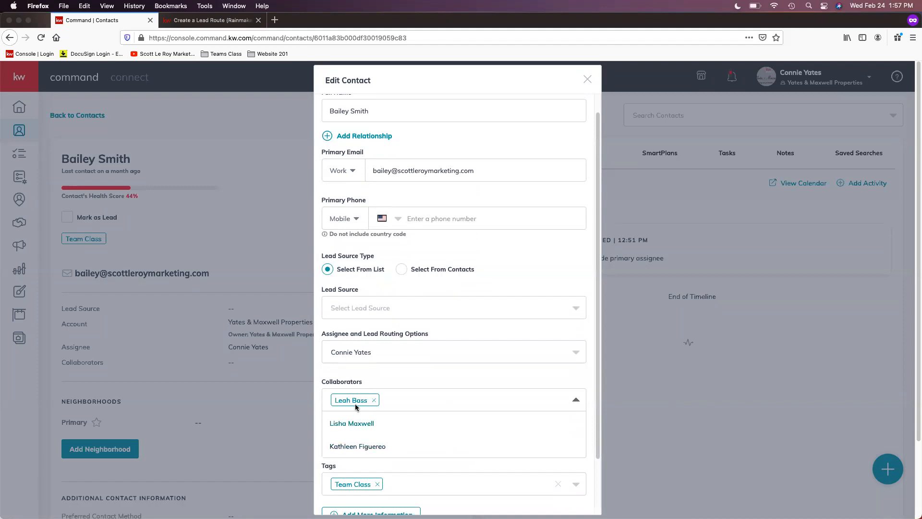
pyautogui.click(486, 378)
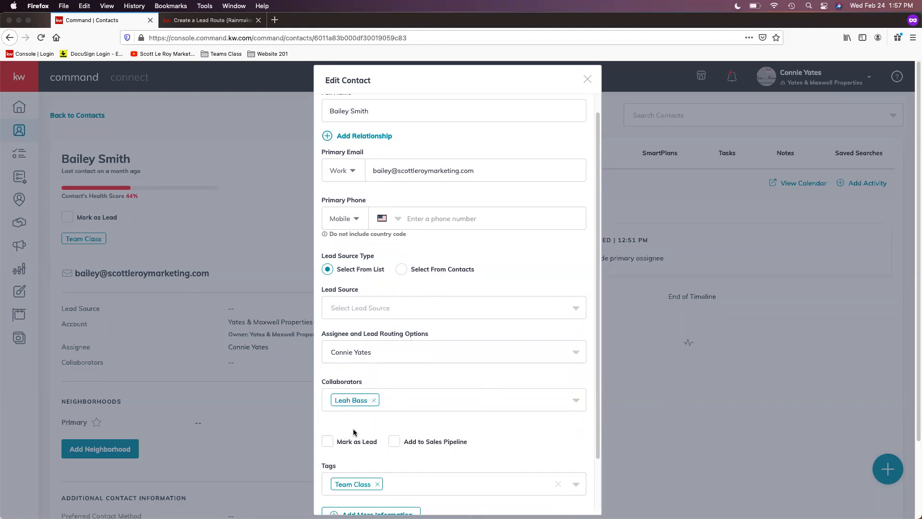
# Discard the contact's unsaved edits and return to the team's contact list.
pyautogui.scroll(-2, 367, 429)
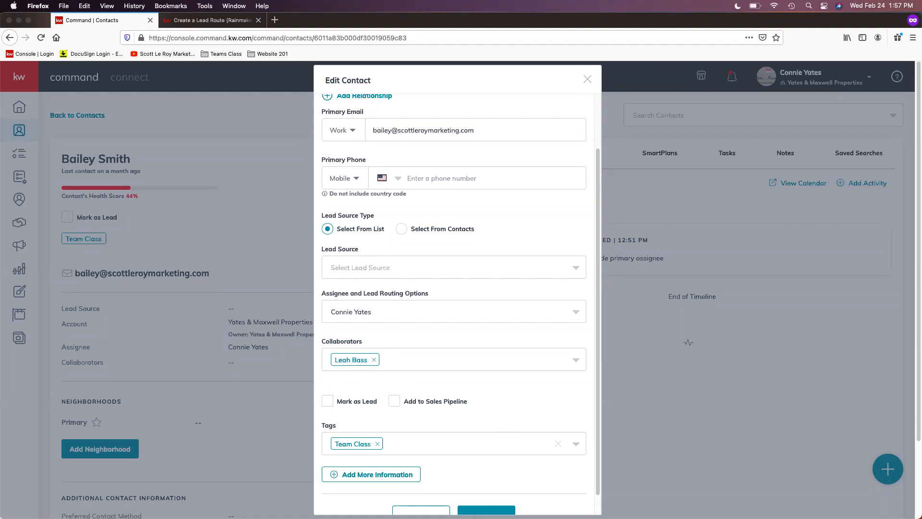
pyautogui.click(421, 511)
pyautogui.scroll(-1, 350, 352)
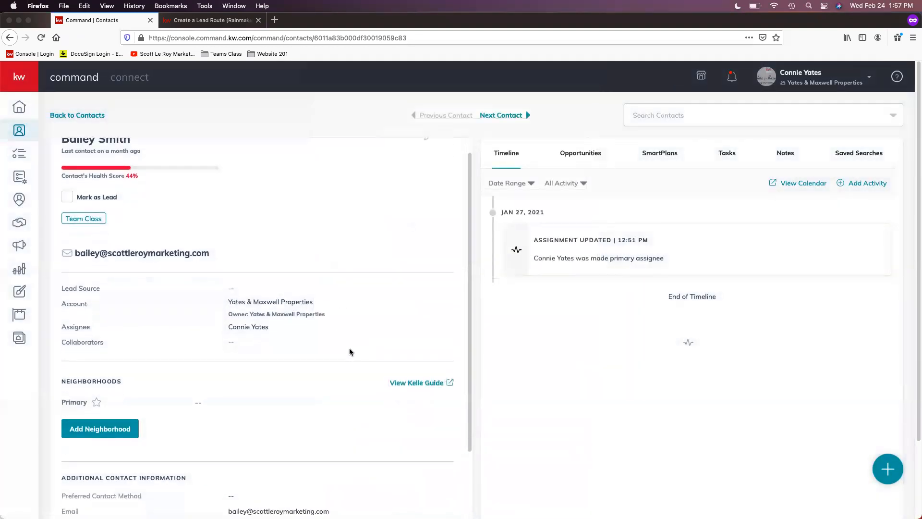
pyautogui.scroll(1, 429, 267)
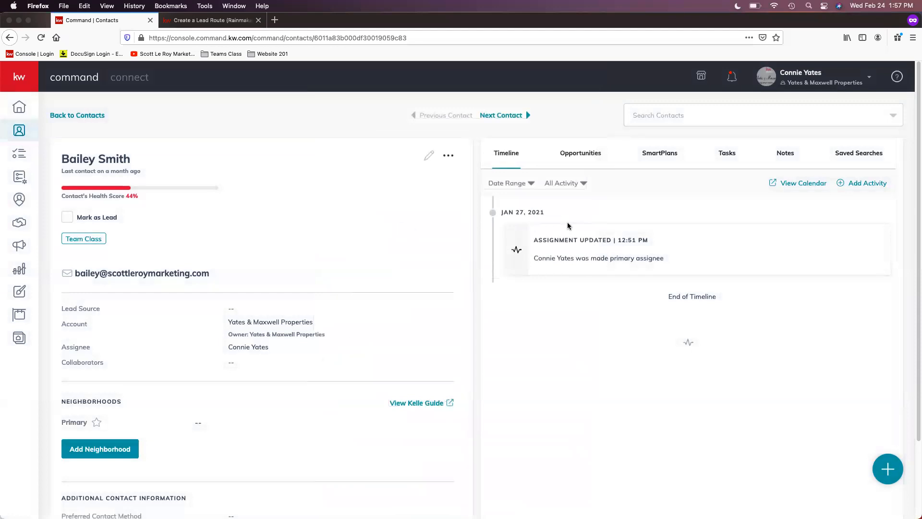
pyautogui.click(88, 120)
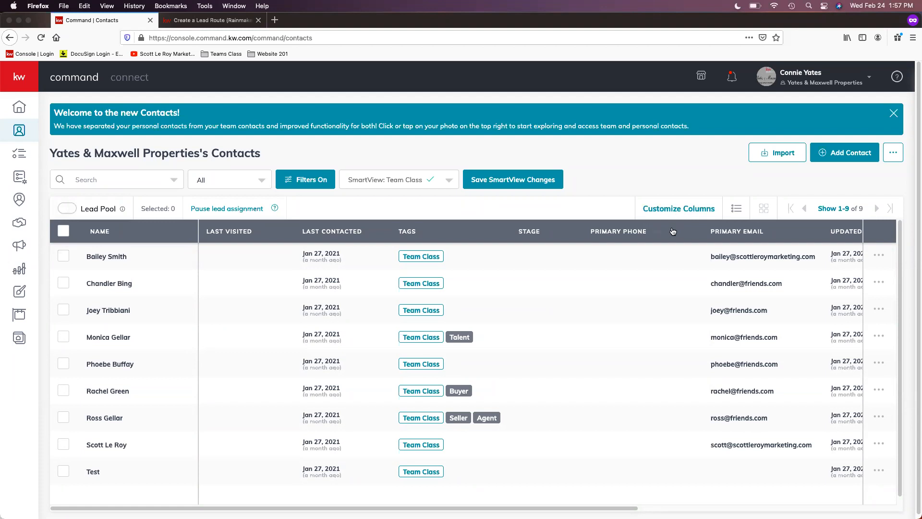
# Customize the Team Class SmartView columns, moving Legacy Tags to the start of the column order, and check the contact table.
pyautogui.hscroll(10, 655, 265)
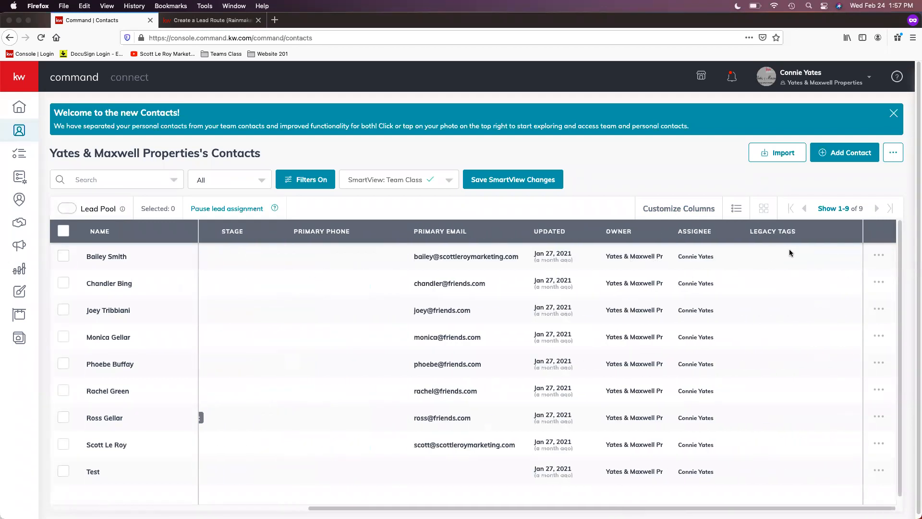
pyautogui.click(682, 208)
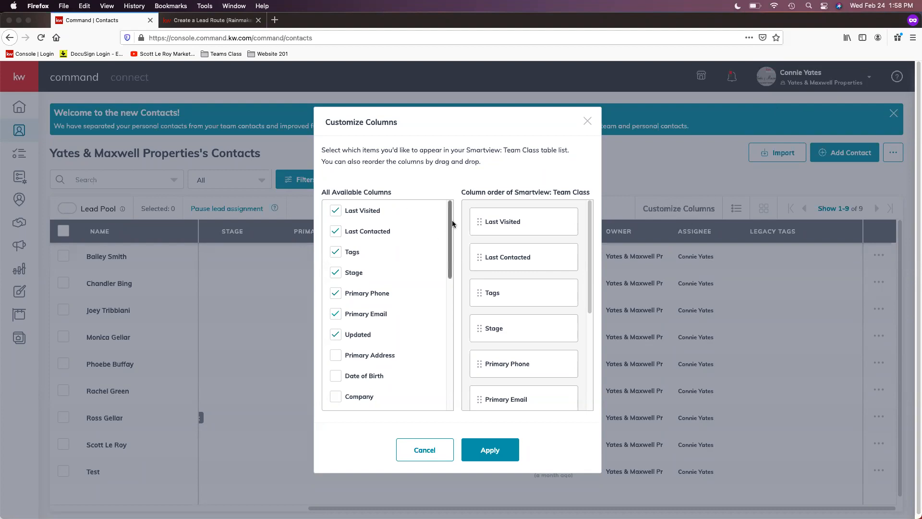
pyautogui.scroll(-5, 399, 346)
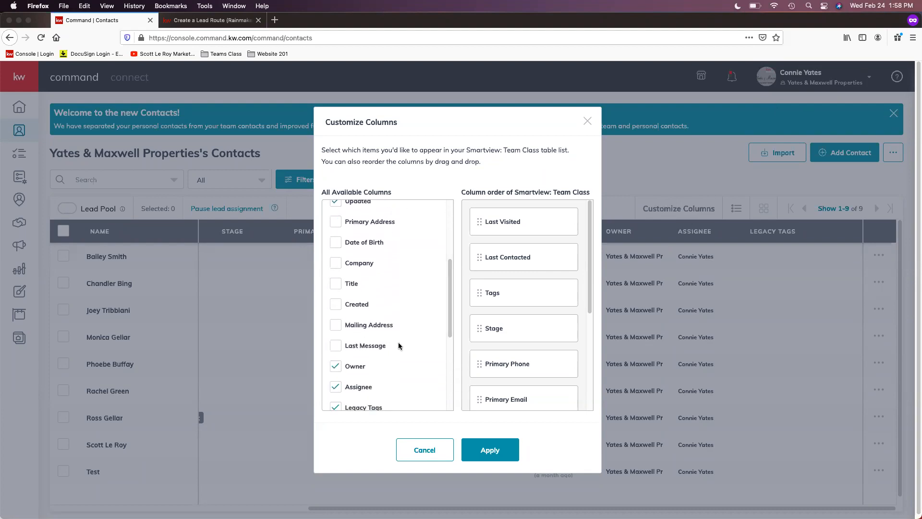
pyautogui.scroll(-2, 383, 356)
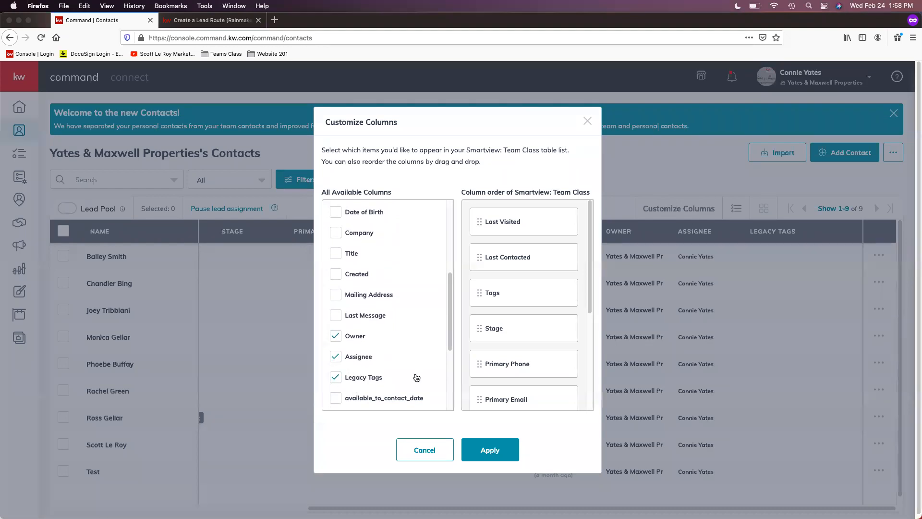
pyautogui.scroll(-5, 552, 365)
pyautogui.moveTo(537, 393); pyautogui.dragTo(524, 224)
pyautogui.click(490, 448)
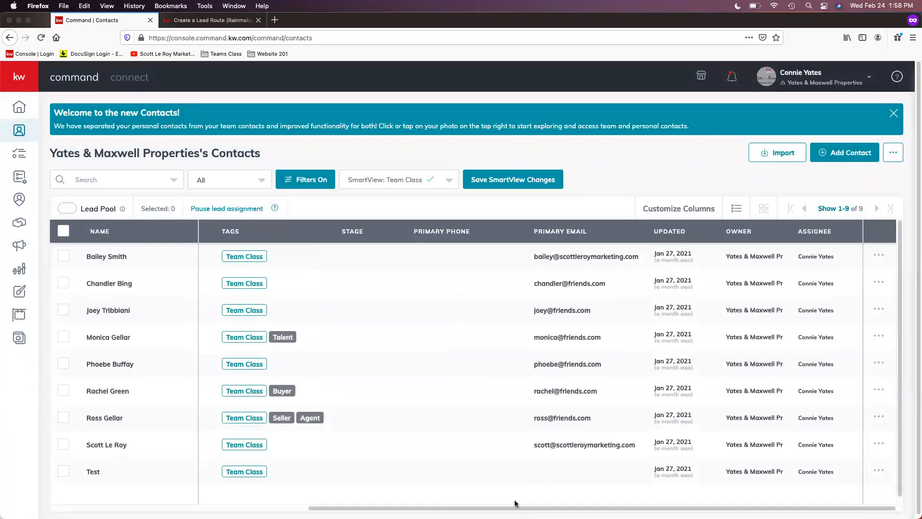
pyautogui.hscroll(-5, 515, 503)
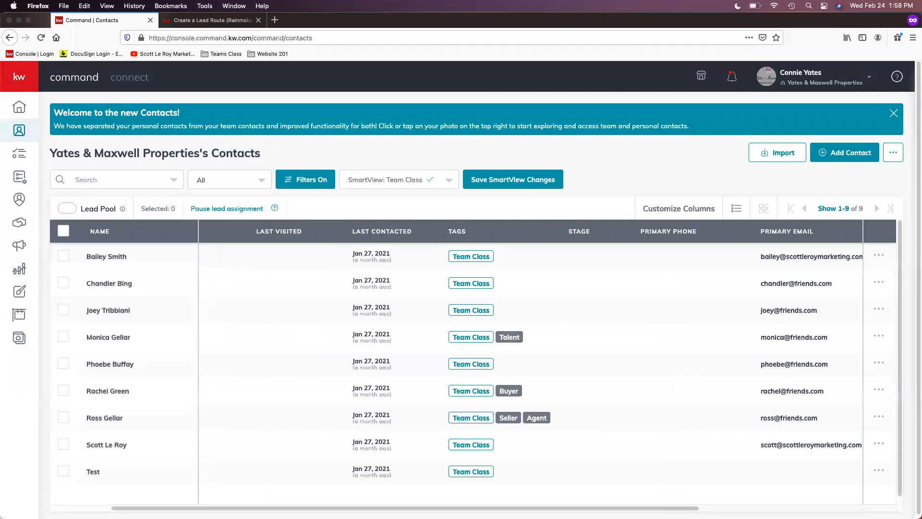
pyautogui.hscroll(-2, 526, 506)
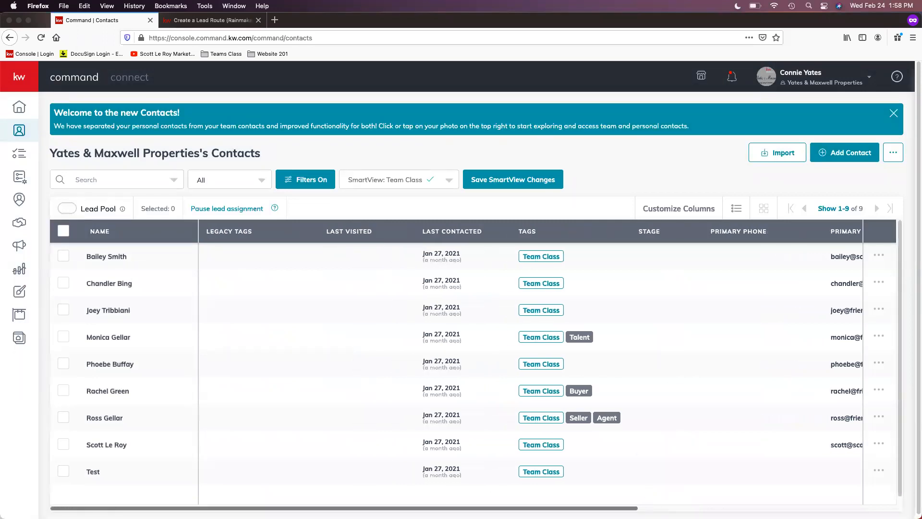
pyautogui.scroll(-1, 323, 474)
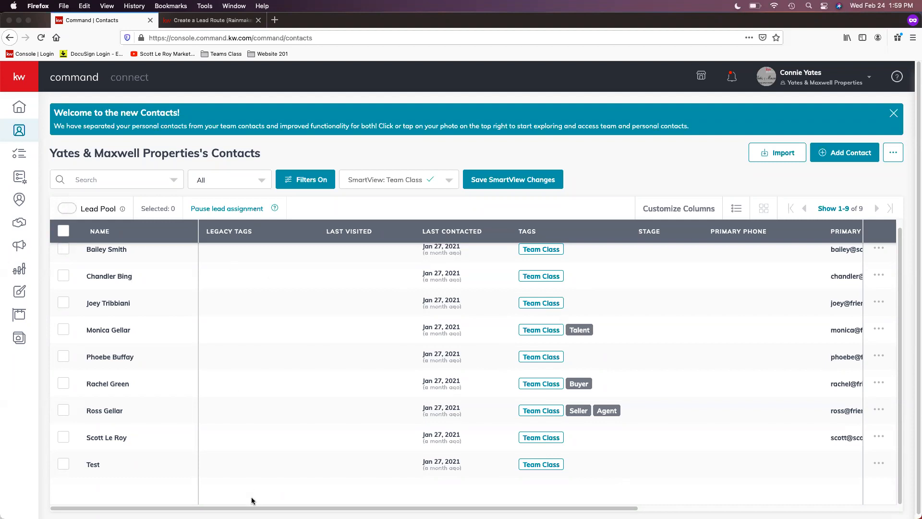
pyautogui.scroll(1, 617, 379)
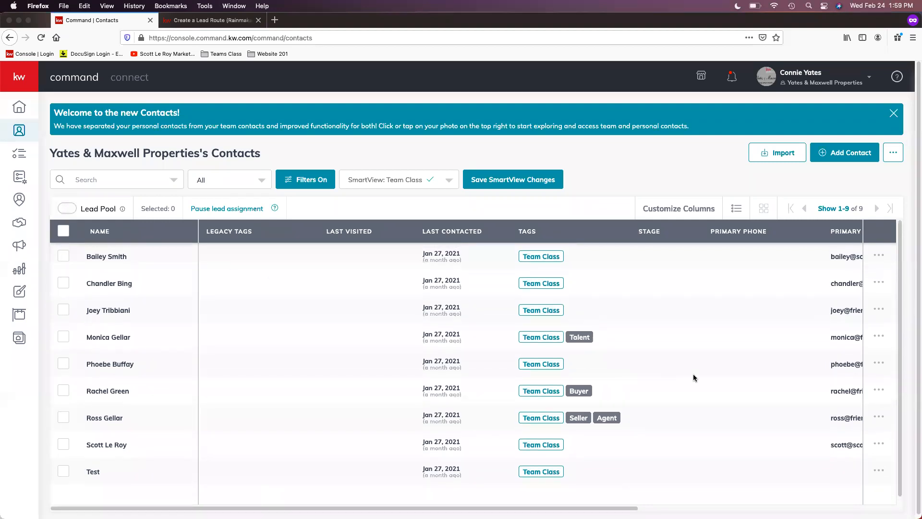
pyautogui.moveTo(626, 504); pyautogui.dragTo(549, 492)
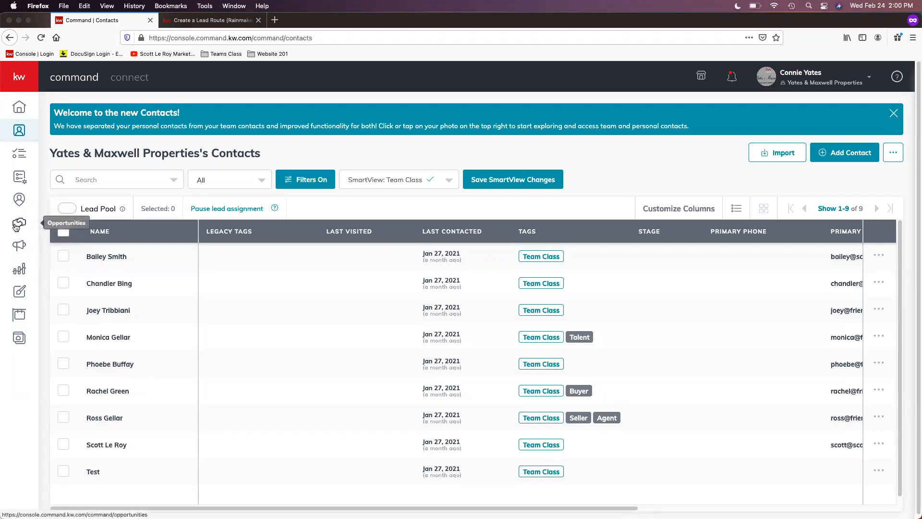
# Open Opportunities and compare the Yates & Maxwell Properties pipeline with the personal one, returning to the team's pipeline.
pyautogui.moveTo(31, 233)
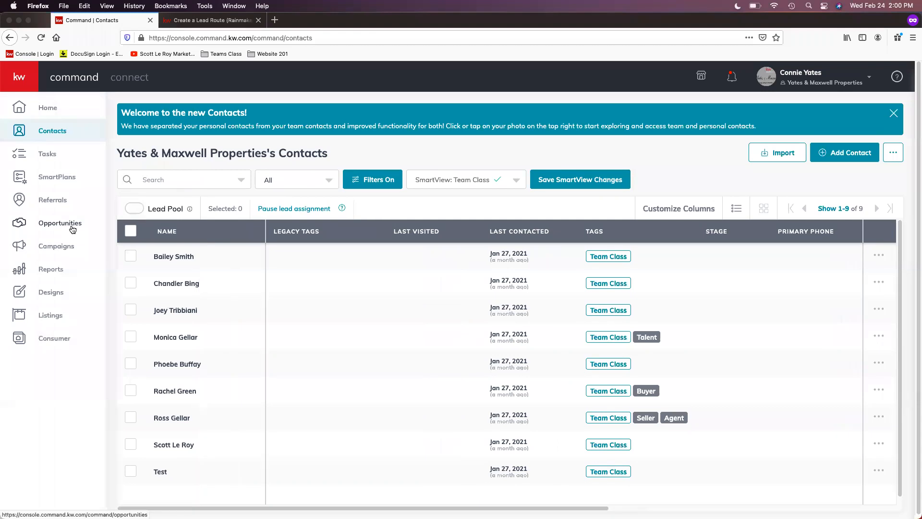
pyautogui.click(72, 228)
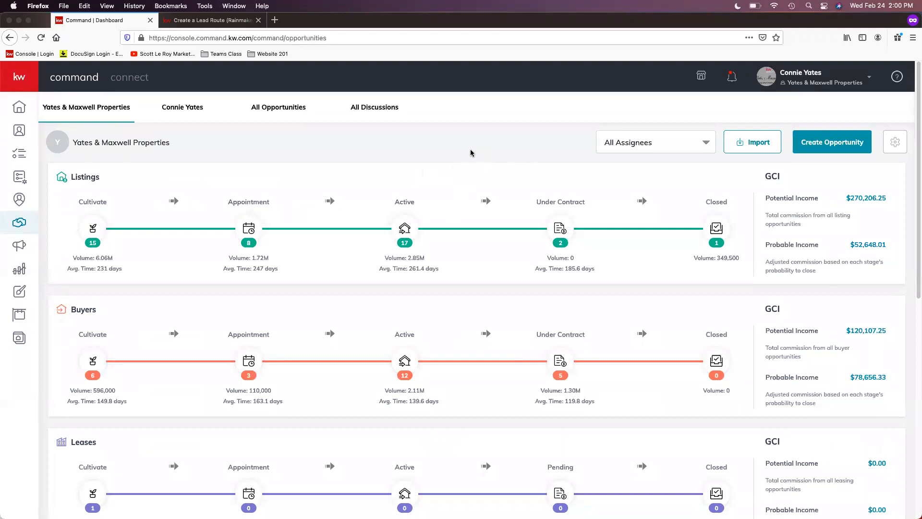
pyautogui.scroll(-1, 472, 152)
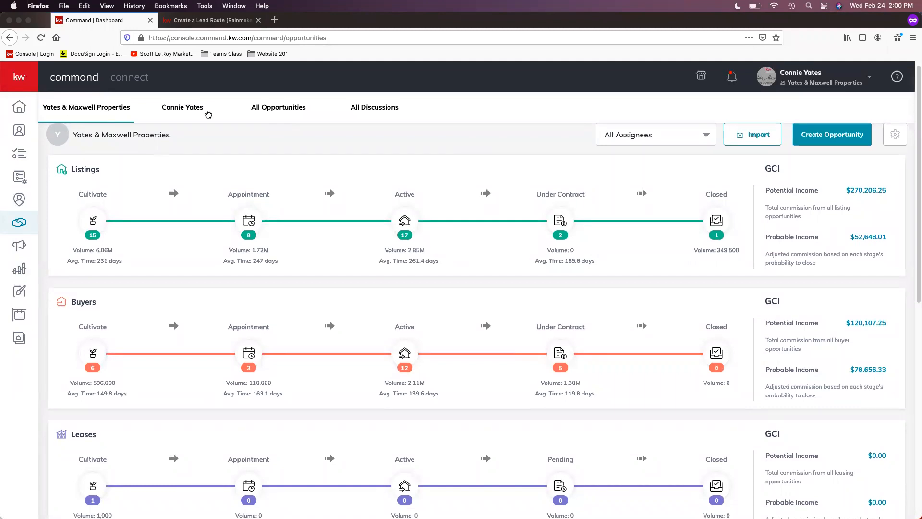
pyautogui.click(185, 108)
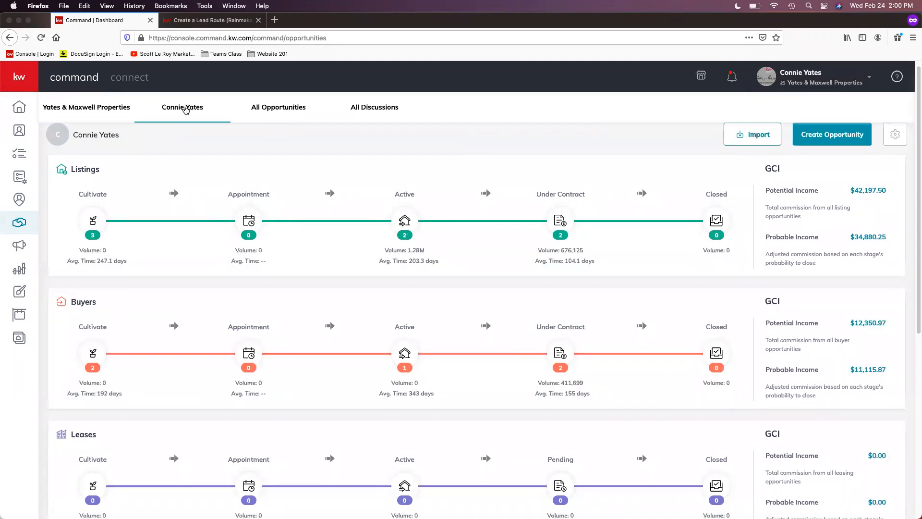
pyautogui.click(83, 111)
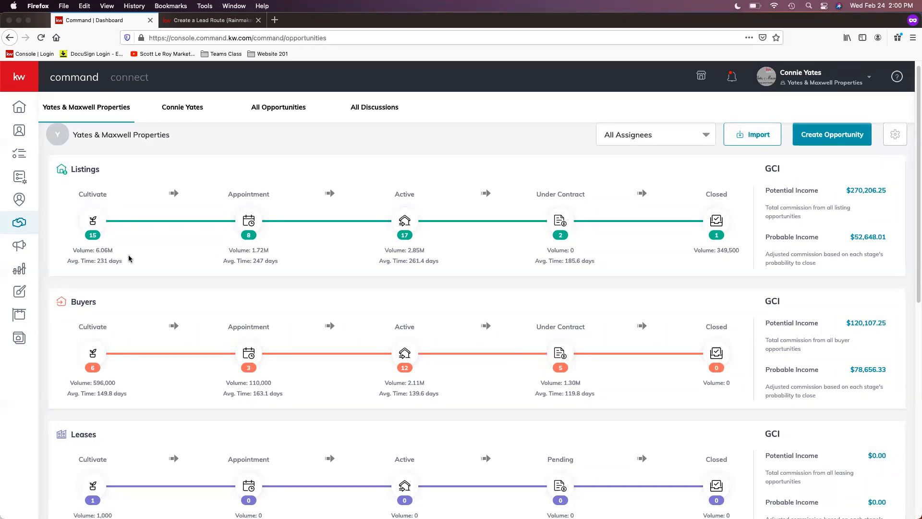
# Start creating an opportunity and check the available Team choices, keeping Yates & Maxwell Properties.
pyautogui.click(830, 137)
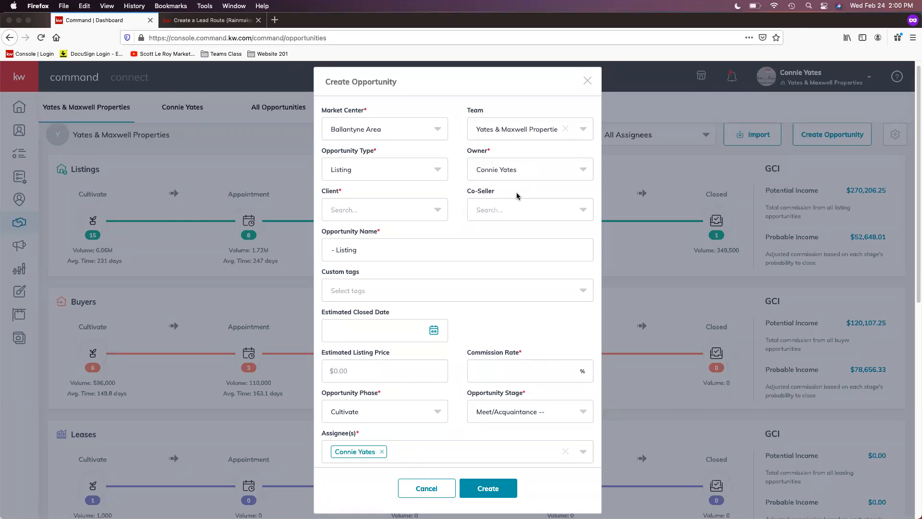
pyautogui.click(520, 132)
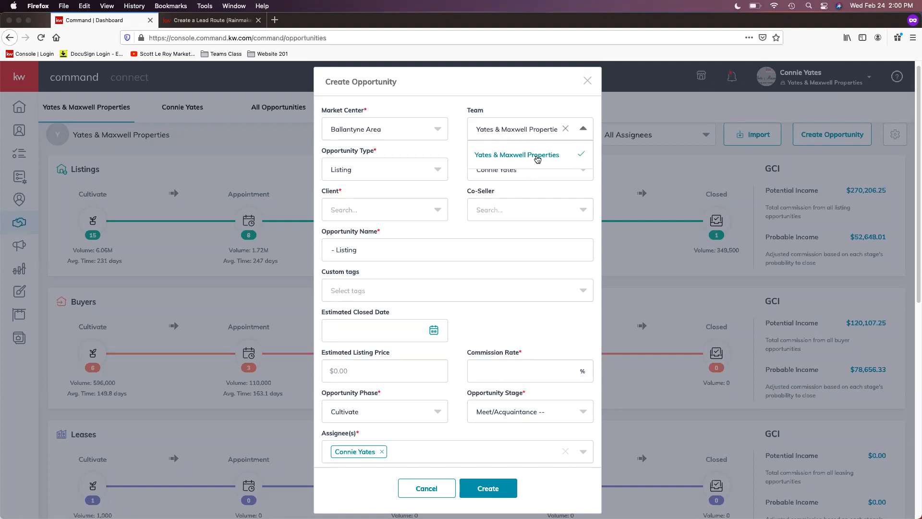
pyautogui.click(545, 189)
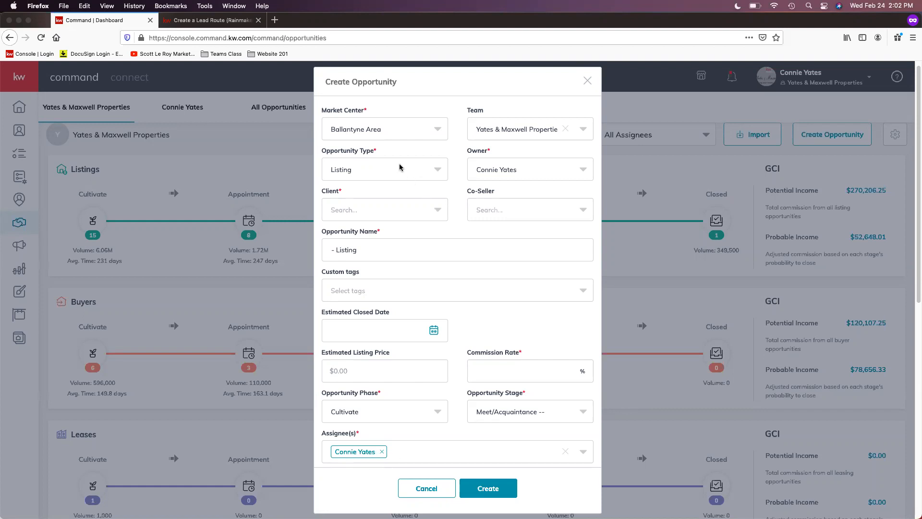
# Select the first contact matching "ba" as the client and name the opportunity "TEST TEAM CLASS - Listing".
pyautogui.click(374, 215)
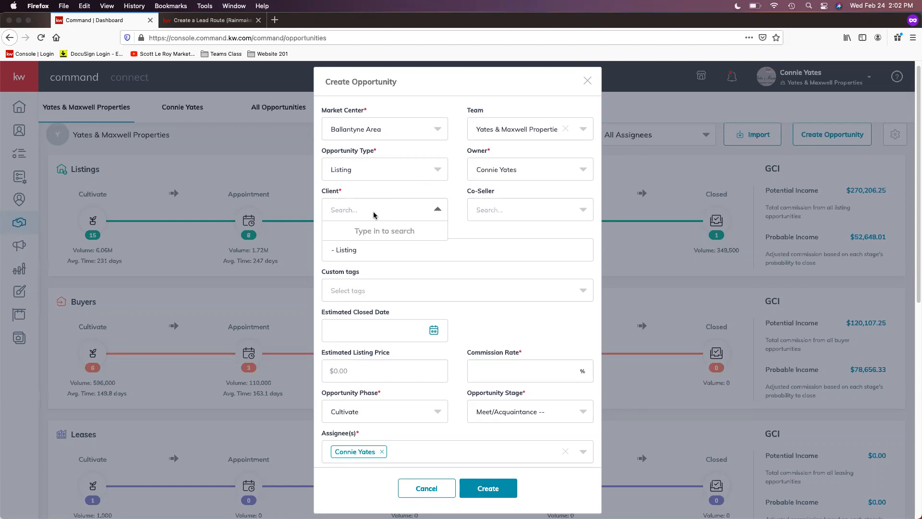
pyautogui.write('ba')
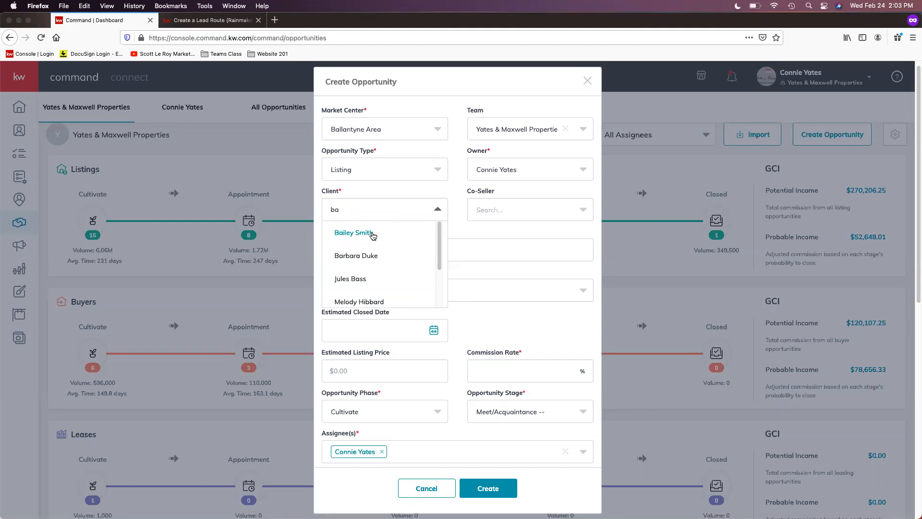
pyautogui.click(372, 233)
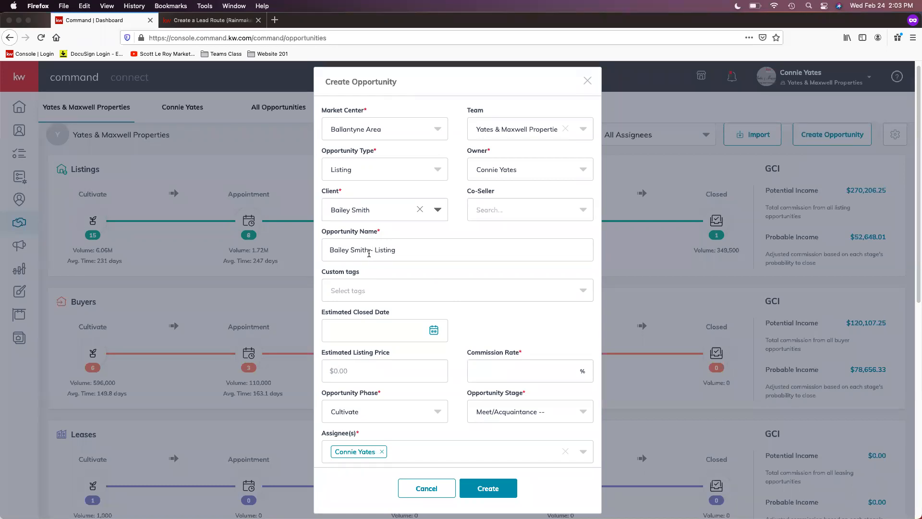
pyautogui.moveTo(368, 250); pyautogui.dragTo(312, 251)
pyautogui.write('TEST TEAM CLASS')
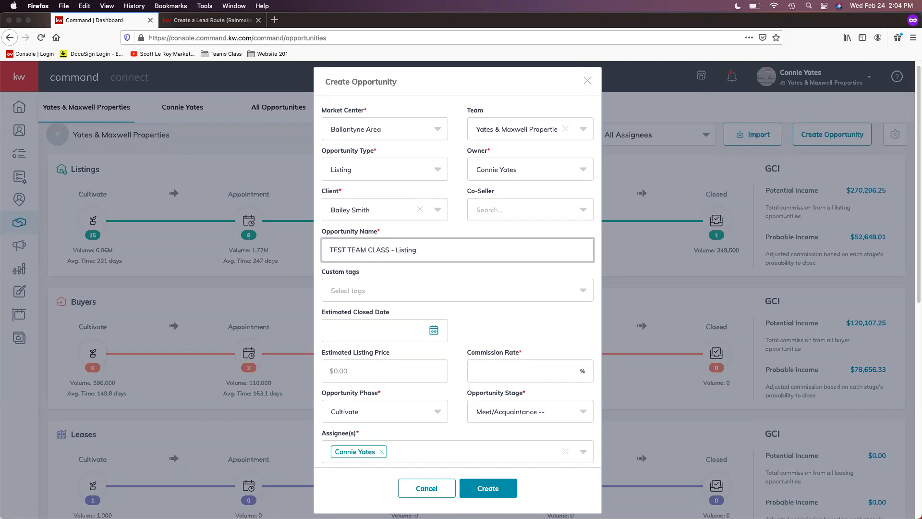
# Look at the new opportunity's Estimated Closed Date field and its available Custom tags.
pyautogui.scroll(-1, 440, 312)
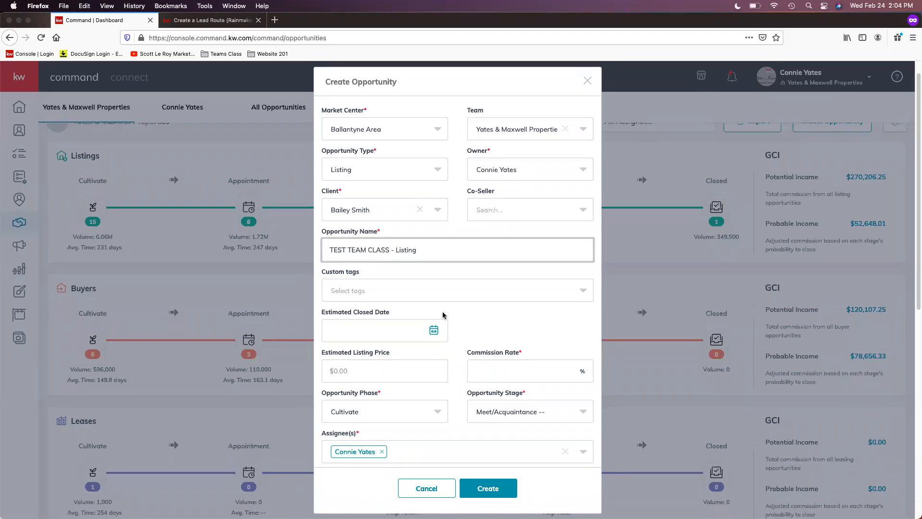
pyautogui.click(346, 330)
pyautogui.click(414, 315)
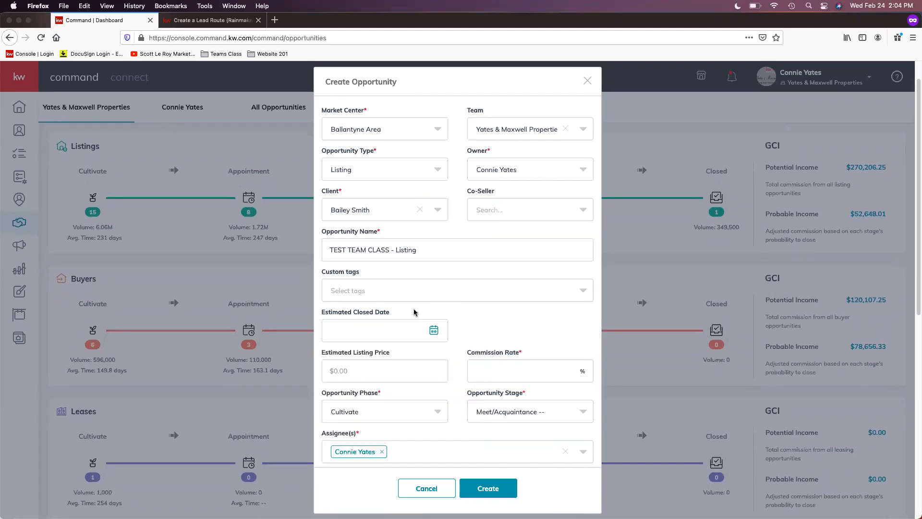
pyautogui.click(370, 294)
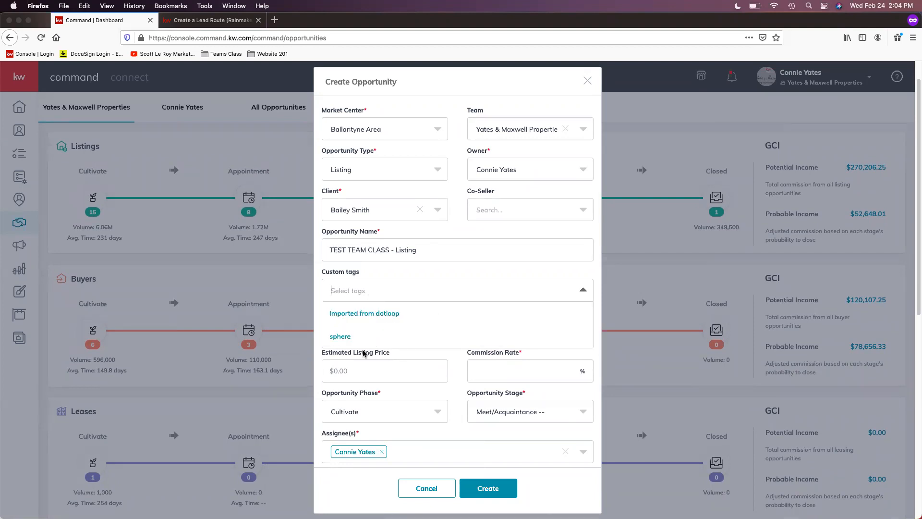
pyautogui.click(528, 351)
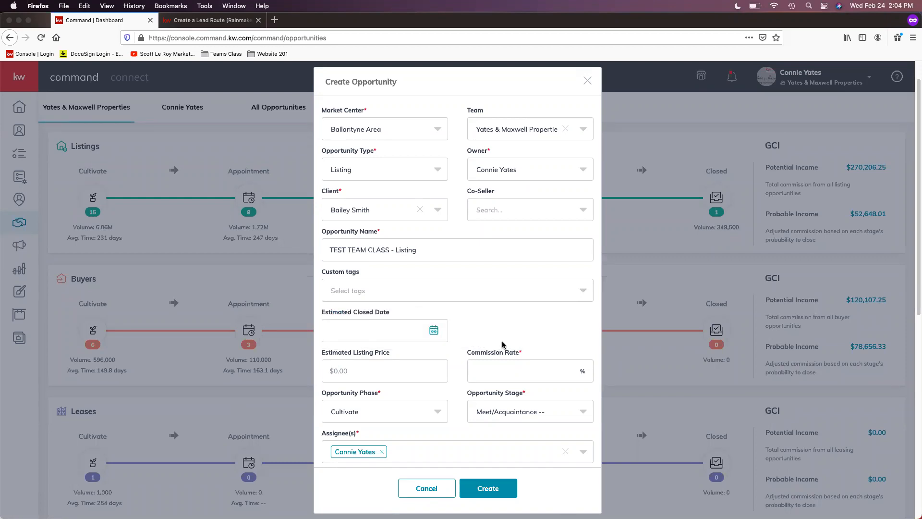
# Set the new opportunity's Commission Rate to 6%.
pyautogui.scroll(-1, 528, 345)
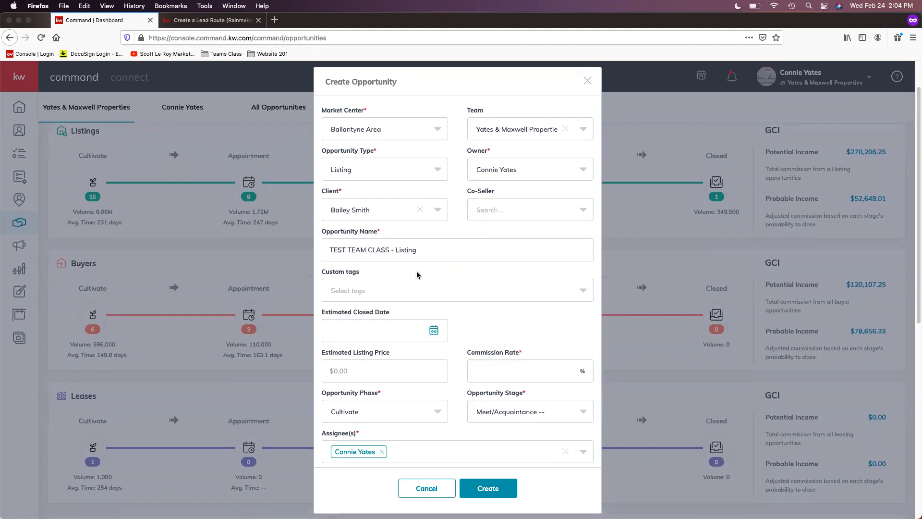
pyautogui.scroll(-1, 470, 374)
pyautogui.click(517, 362)
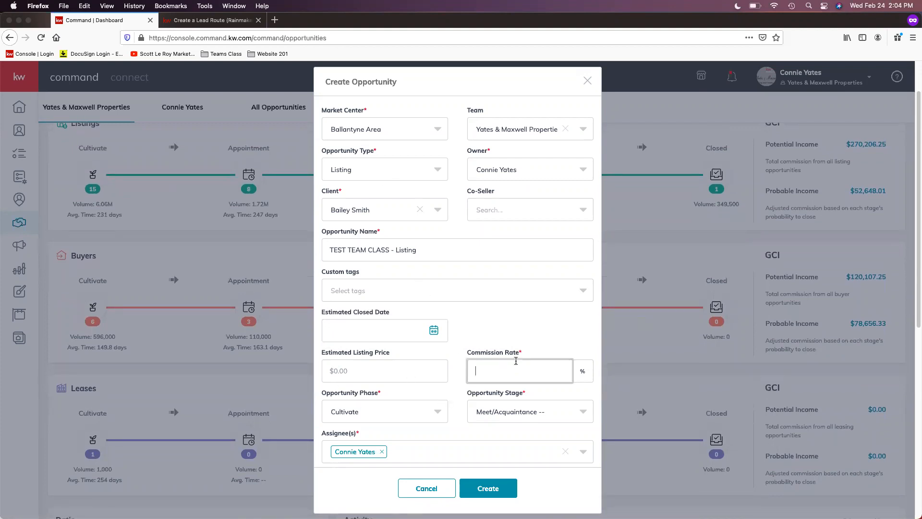
pyautogui.write('6')
pyautogui.click(501, 337)
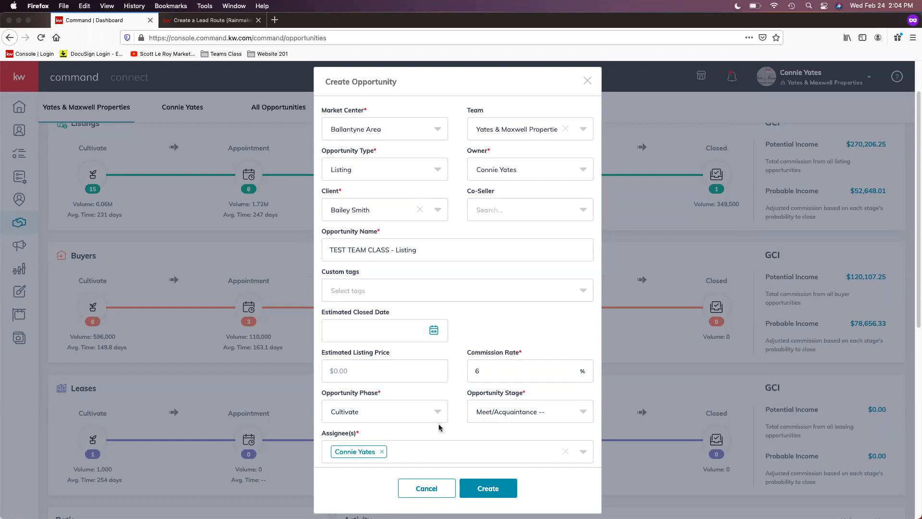
# Compare the stage choices of the Cultivate and Appointment phases for the new opportunity, keeping its phase at Cultivate.
pyautogui.click(405, 411)
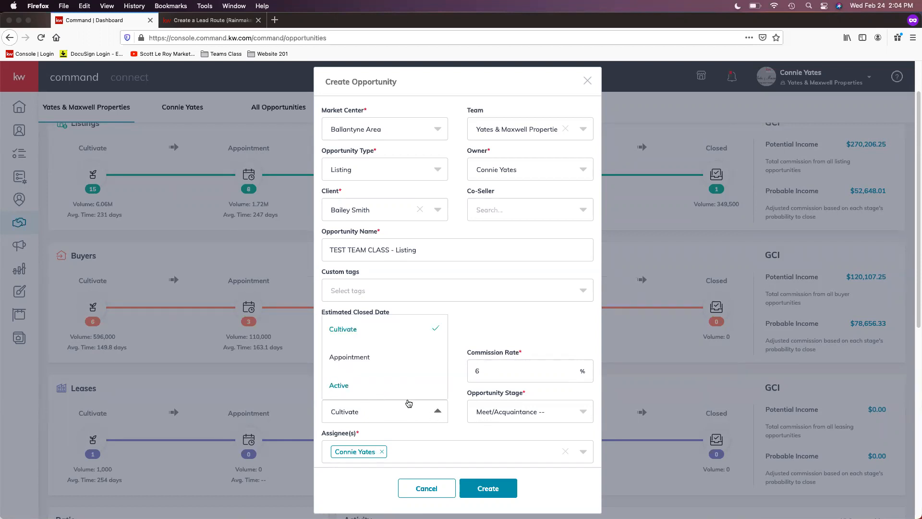
pyautogui.click(506, 413)
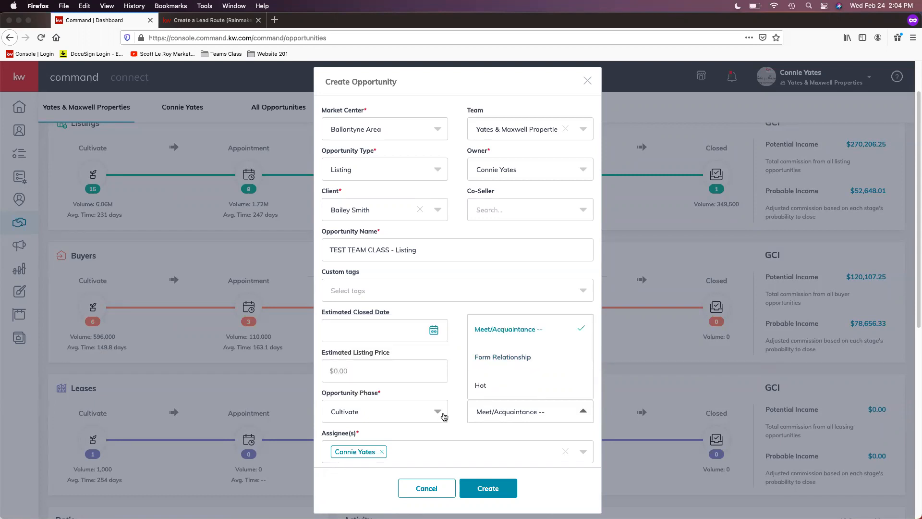
pyautogui.click(382, 416)
pyautogui.click(357, 360)
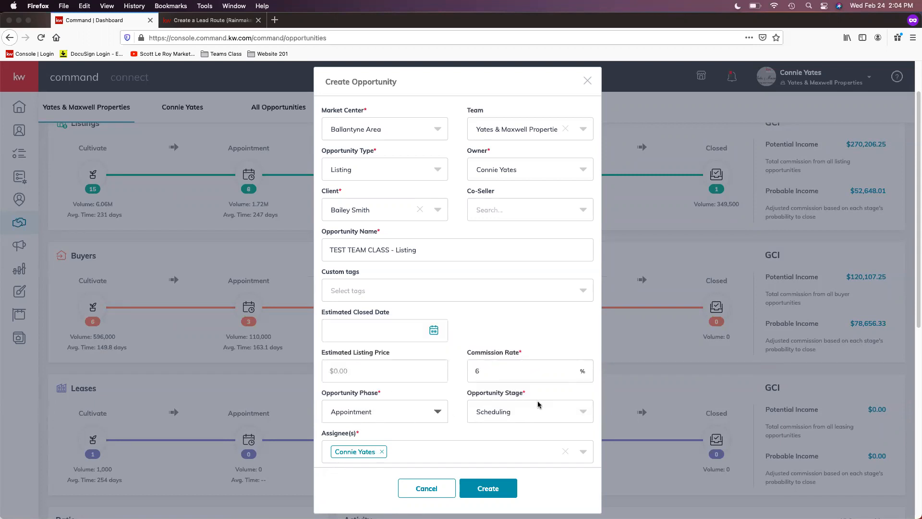
pyautogui.click(534, 403)
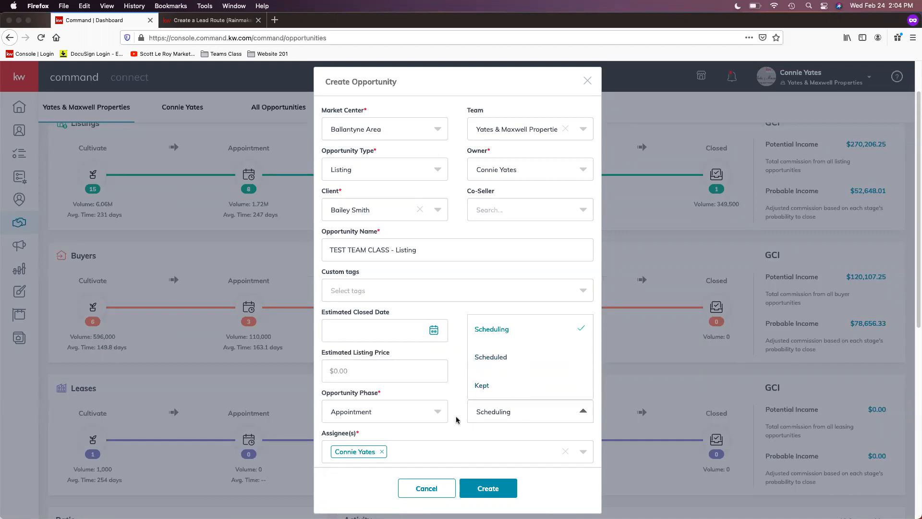
pyautogui.click(392, 412)
pyautogui.click(344, 331)
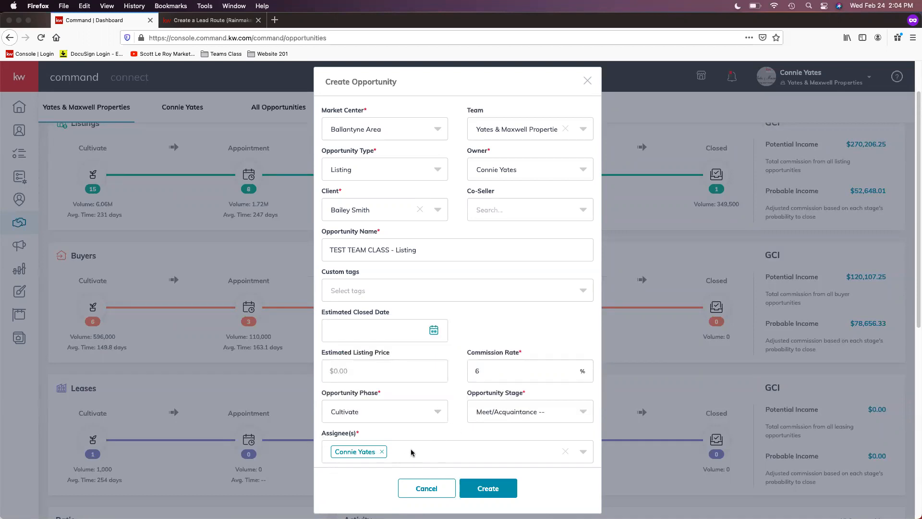
# Add the first listed team member as a second assignee and create the opportunity.
pyautogui.click(425, 453)
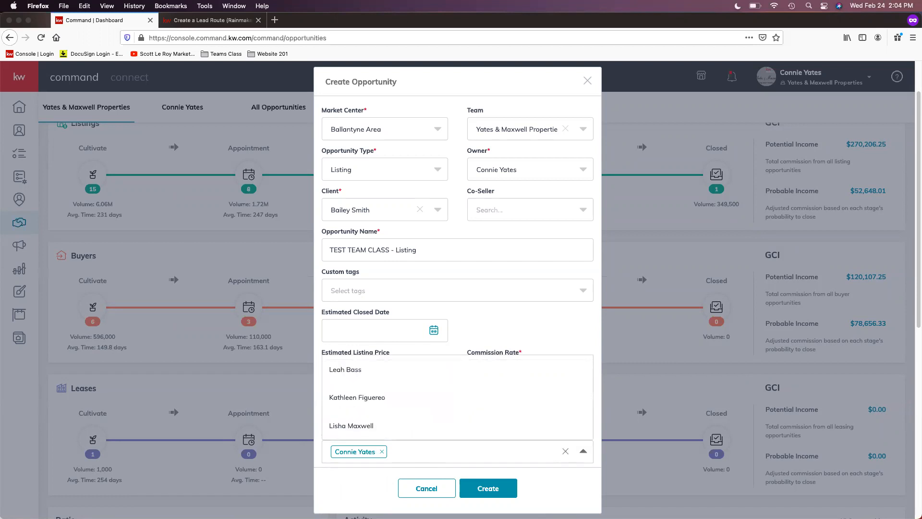
pyautogui.click(347, 373)
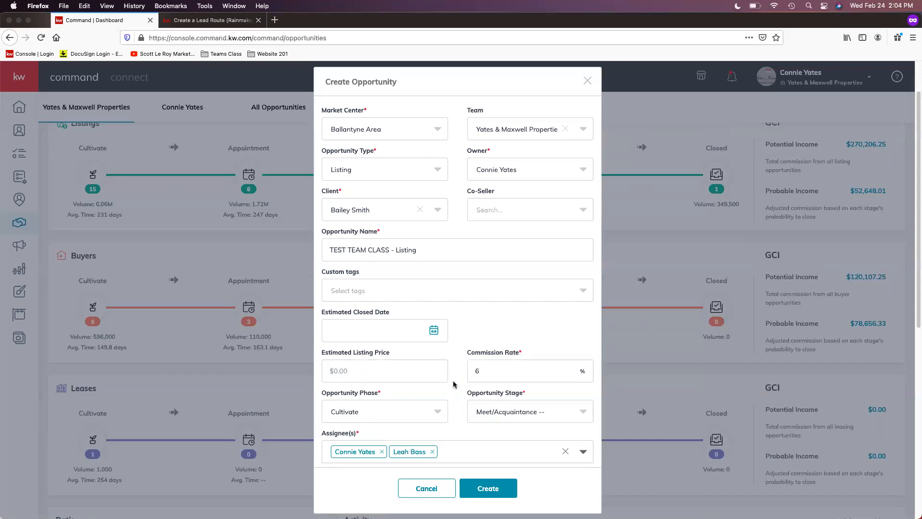
pyautogui.click(496, 493)
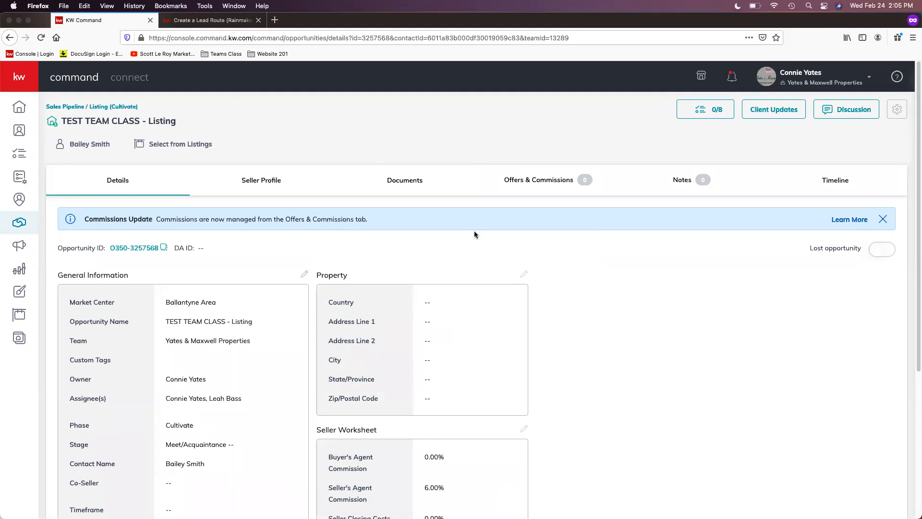
# Switch to the assigned team member's account and open "TEST TEAM CLASS - Listing" from the team's Cultivate listings.
pyautogui.moveTo(431, 26); pyautogui.dragTo(487, 27)
pyautogui.click(33, 290)
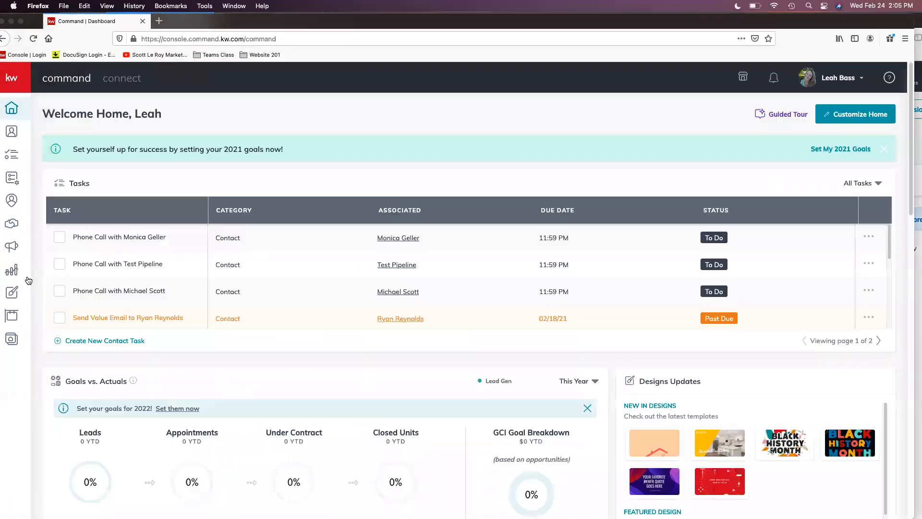
pyautogui.click(19, 234)
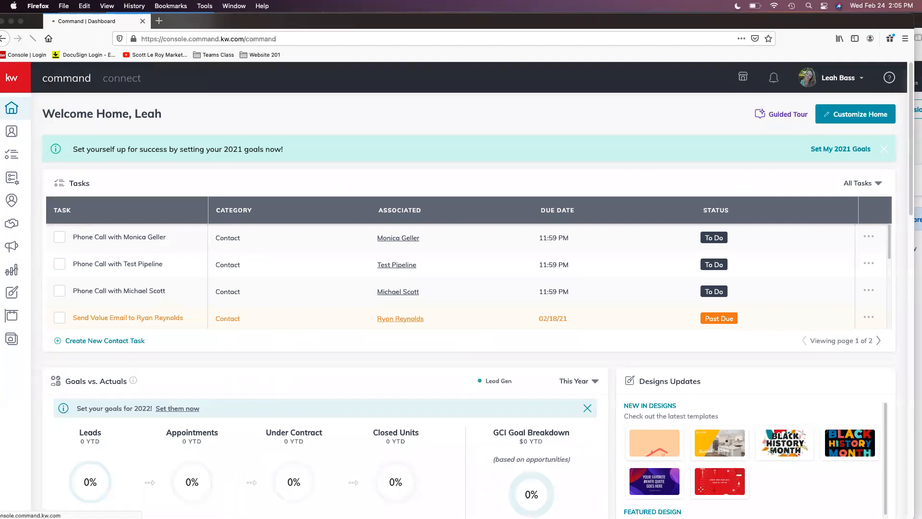
pyautogui.moveTo(914, 213); pyautogui.dragTo(890, 212)
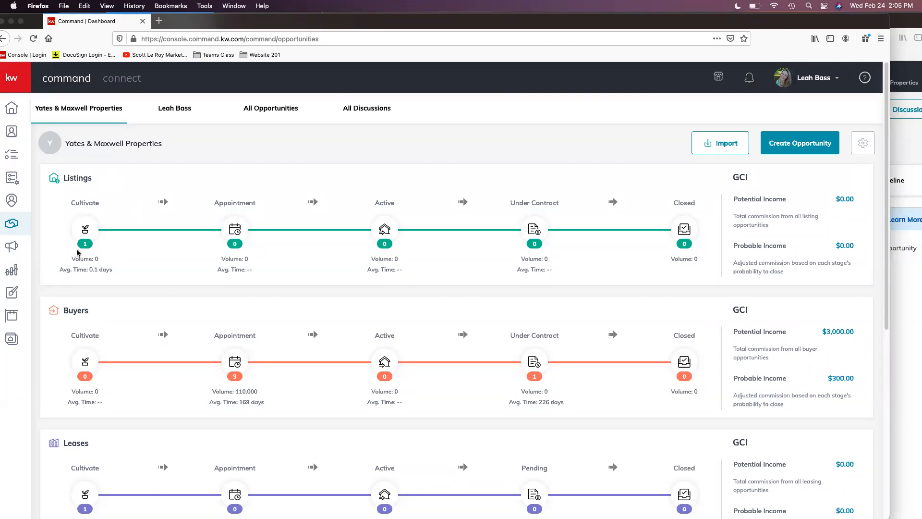
pyautogui.click(84, 231)
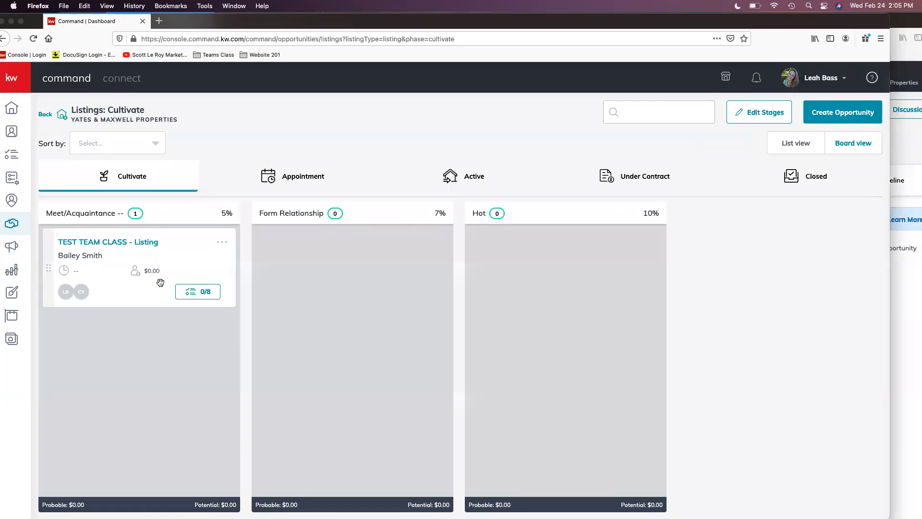
pyautogui.click(132, 245)
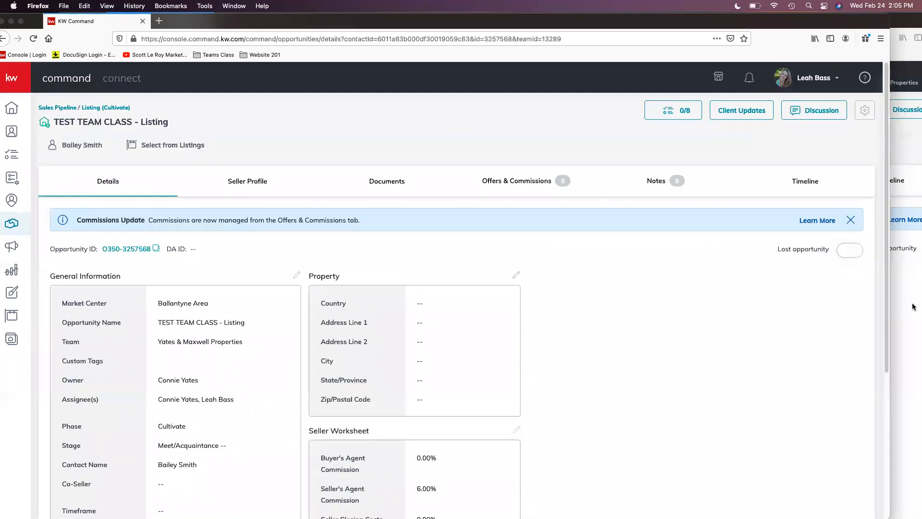
# Compare the details of "TEST TEAM CLASS - Listing" between the team owner's account and the assigned member's account.
pyautogui.click(897, 300)
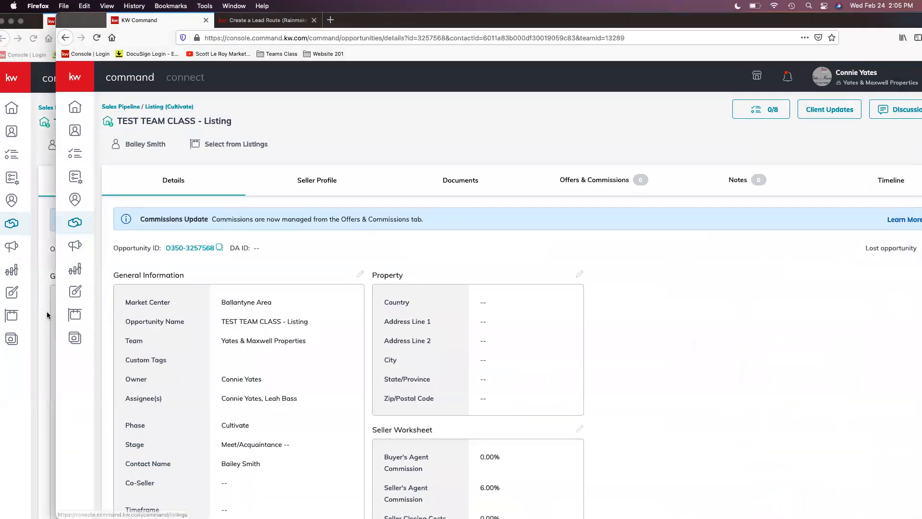
pyautogui.click(47, 314)
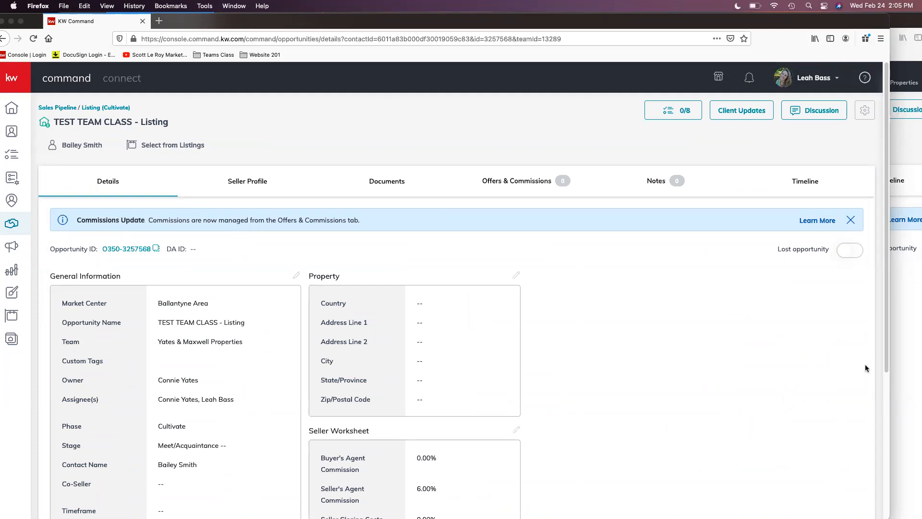
pyautogui.click(904, 319)
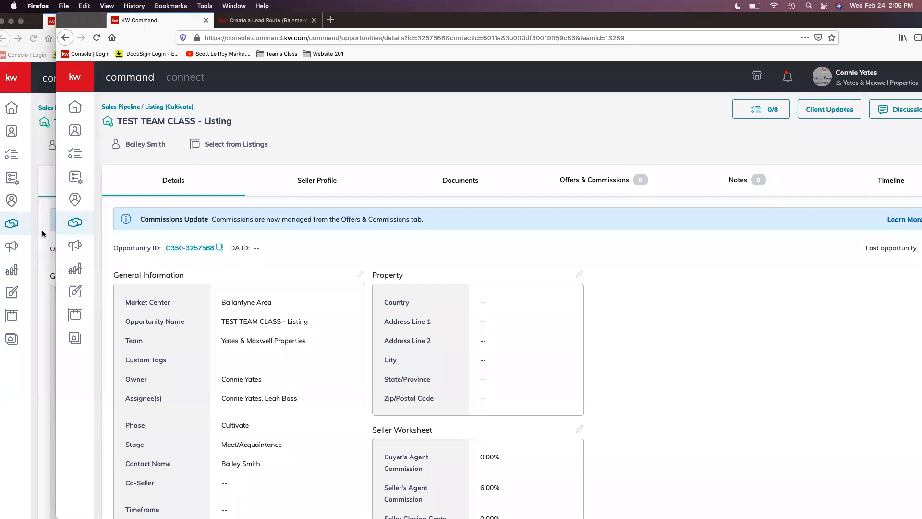
pyautogui.scroll(-1, 291, 388)
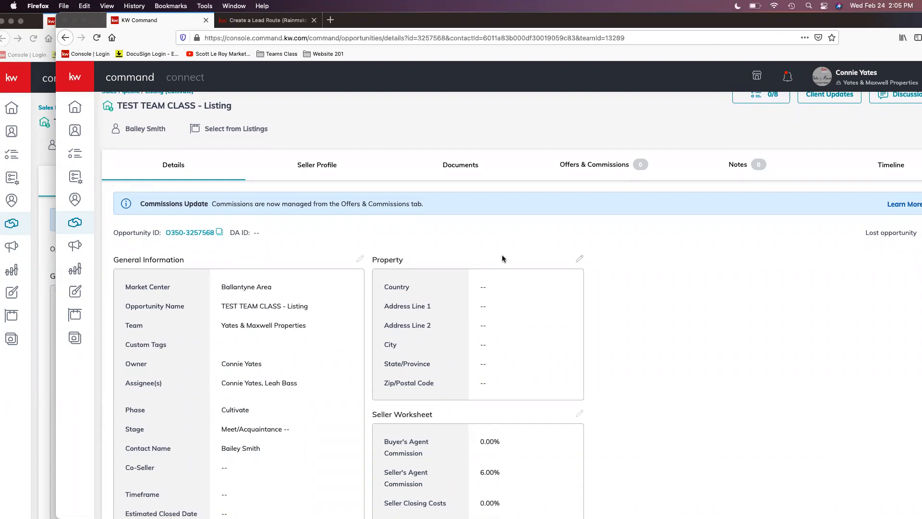
pyautogui.scroll(-5, 557, 299)
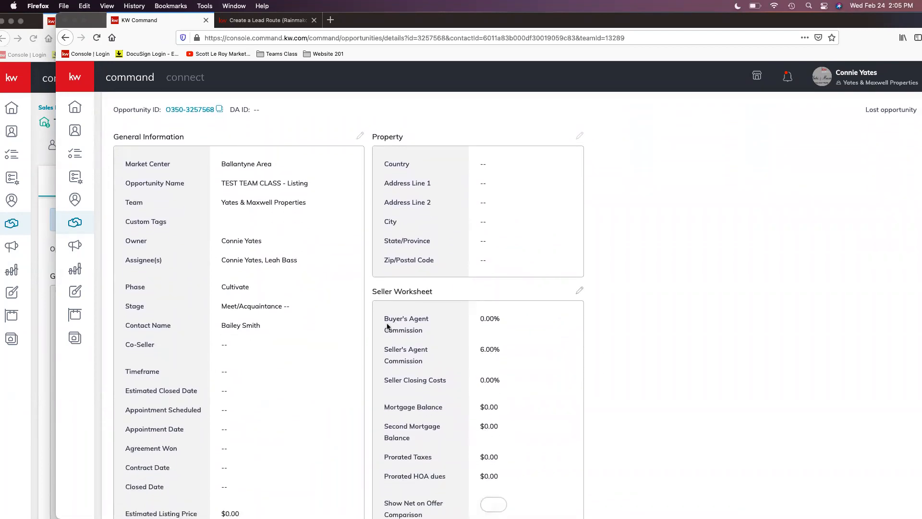
pyautogui.scroll(6, 412, 308)
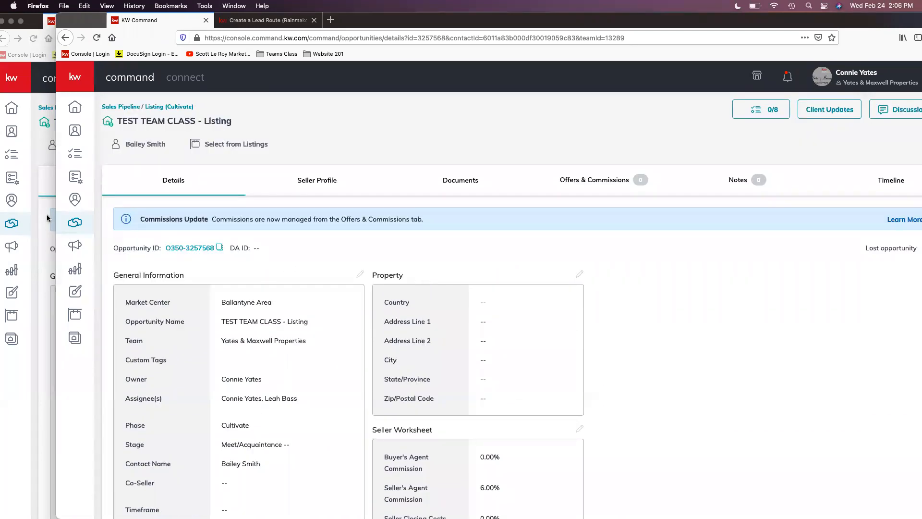
pyautogui.click(47, 218)
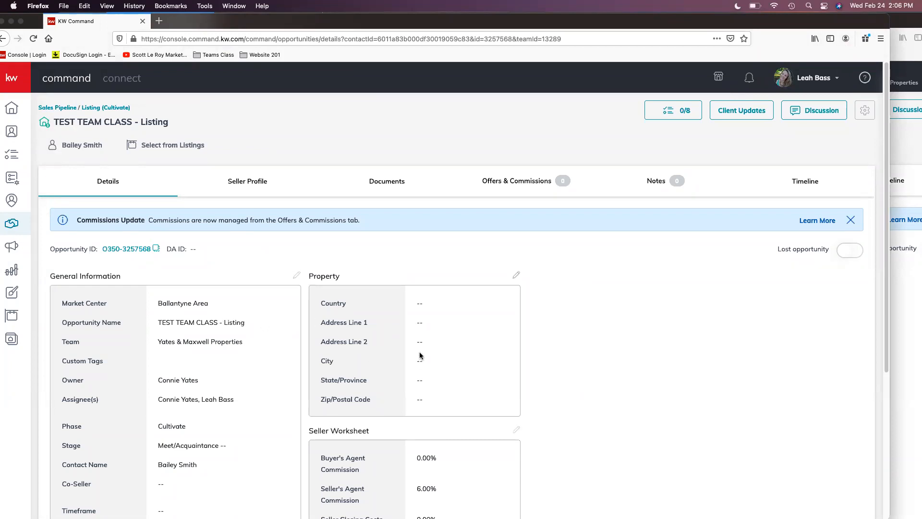
pyautogui.click(903, 289)
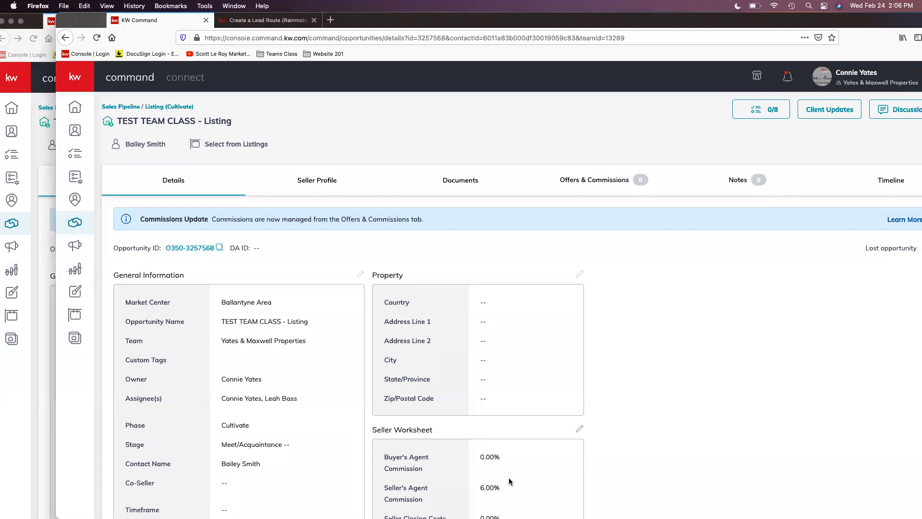
pyautogui.click(38, 293)
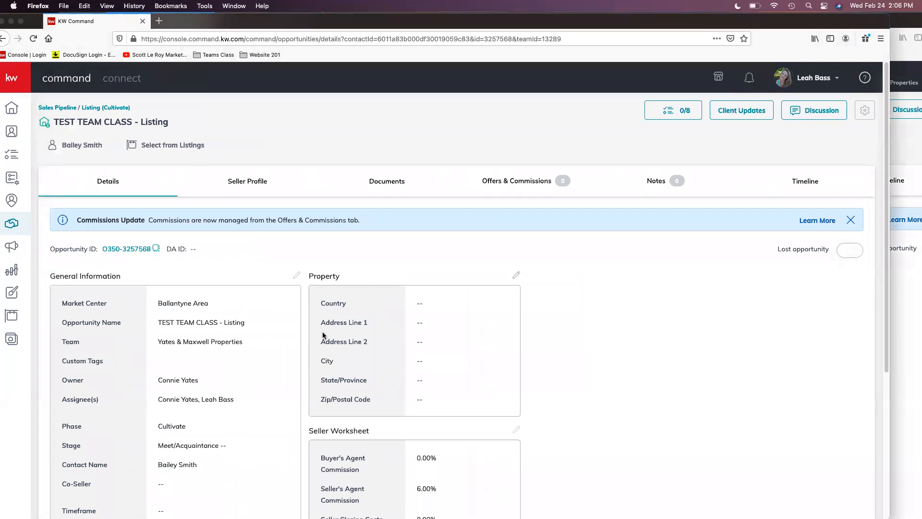
pyautogui.click(900, 319)
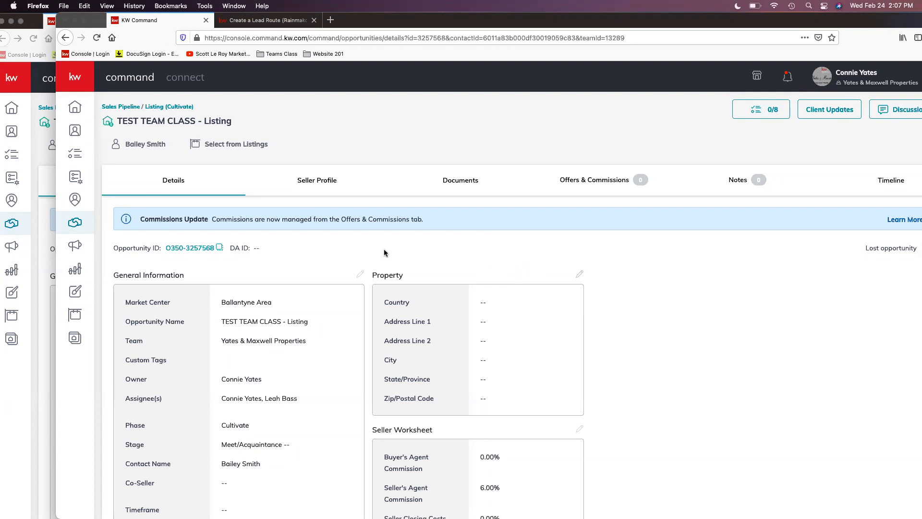
# In the team owner's account, look at the Cultivate listings board and open the Appointment phase of the Listings pipeline.
pyautogui.click(178, 107)
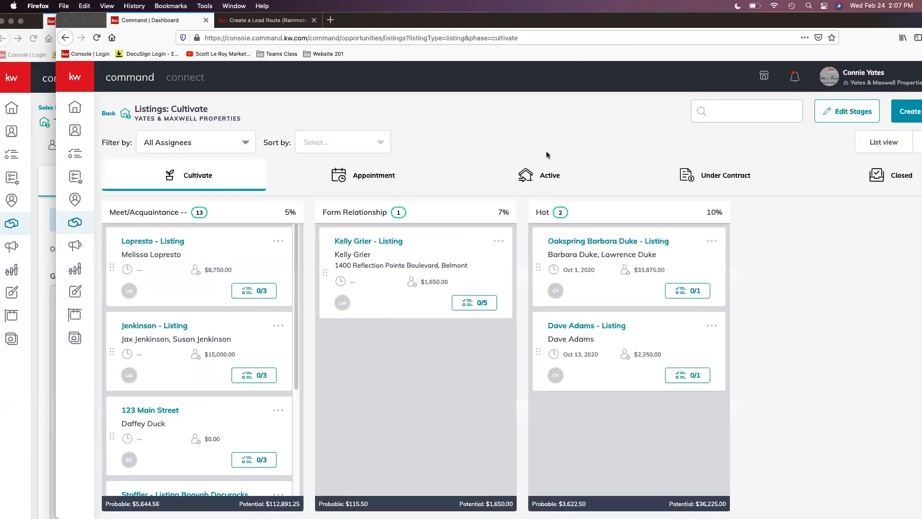
pyautogui.moveTo(598, 23); pyautogui.dragTo(541, 26)
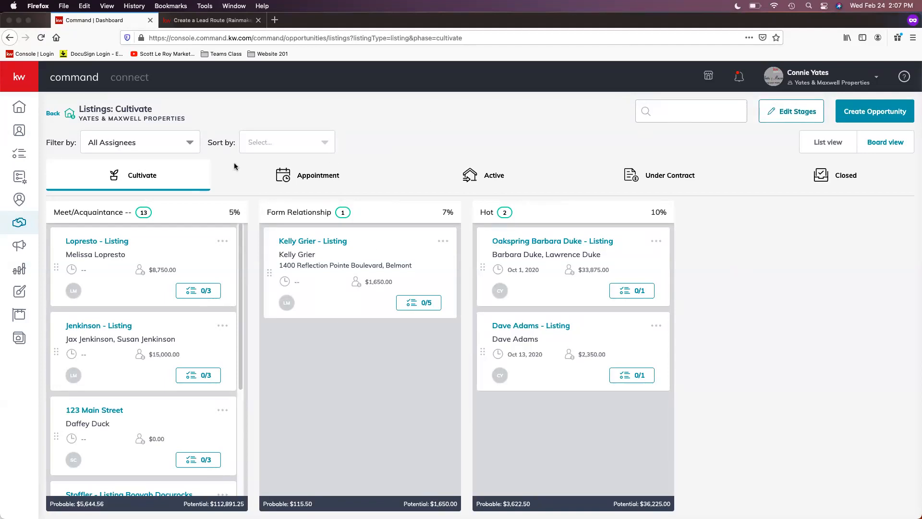
pyautogui.click(20, 222)
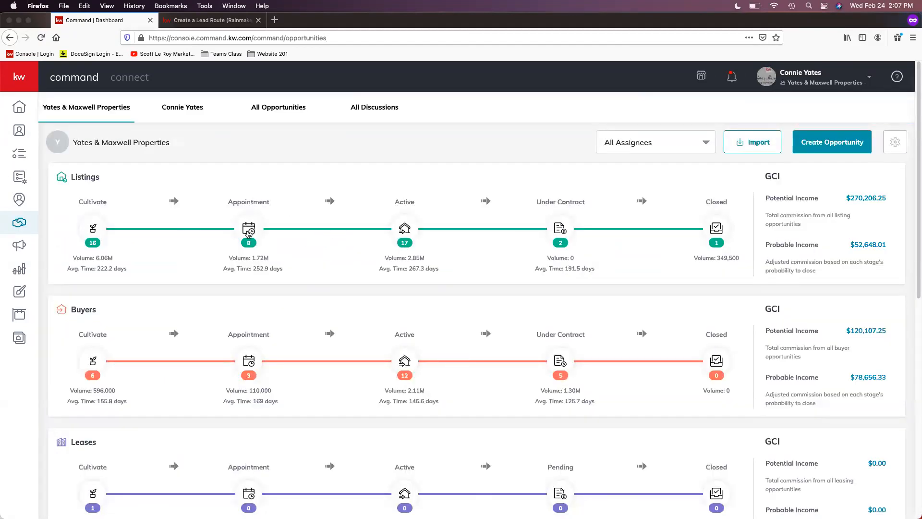
pyautogui.click(249, 229)
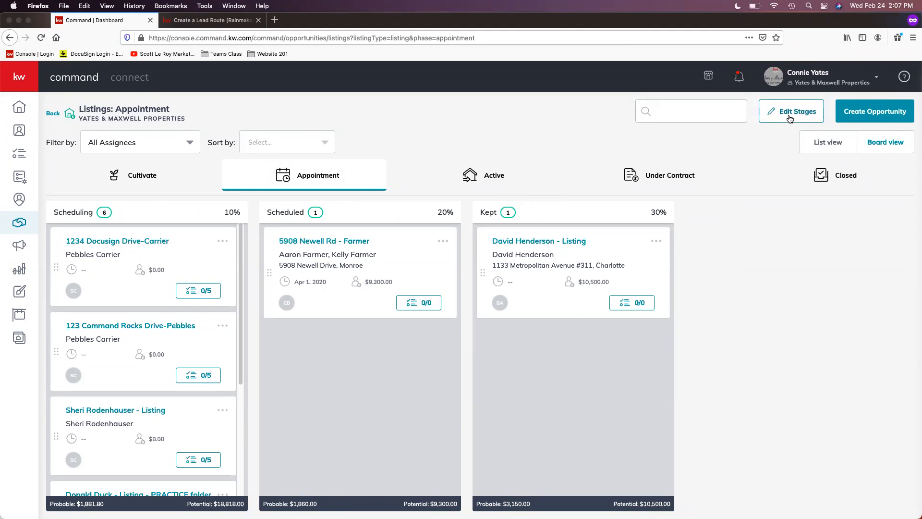
# Review the Appointment stages for listings and the Scheduling stage's checklist, closing the checklist without saving.
pyautogui.click(790, 119)
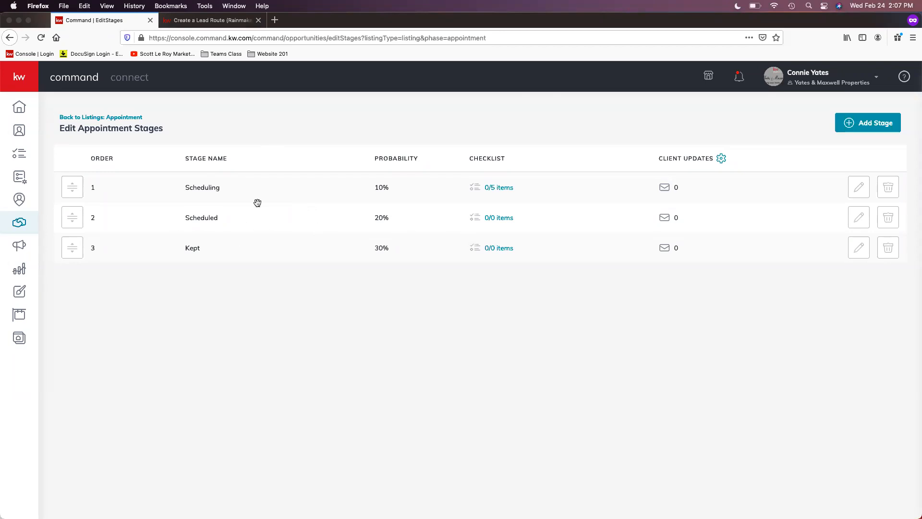
pyautogui.click(496, 189)
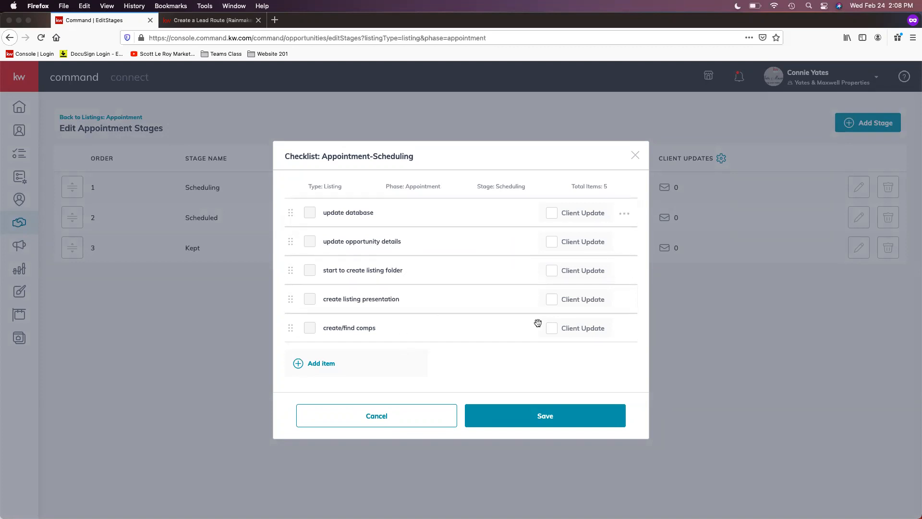
pyautogui.click(398, 414)
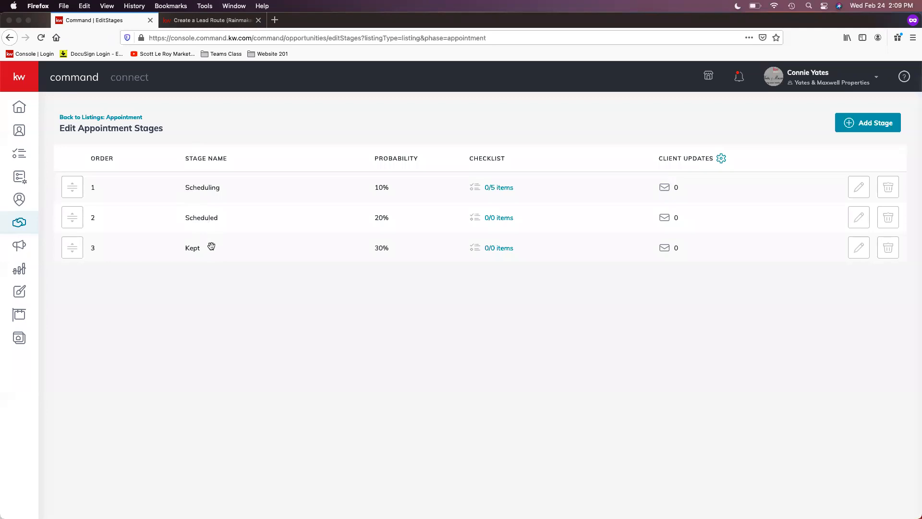
# Return to the listings boards and open the stage settings of the Cultivate phase for review.
pyautogui.click(124, 117)
pyautogui.click(137, 174)
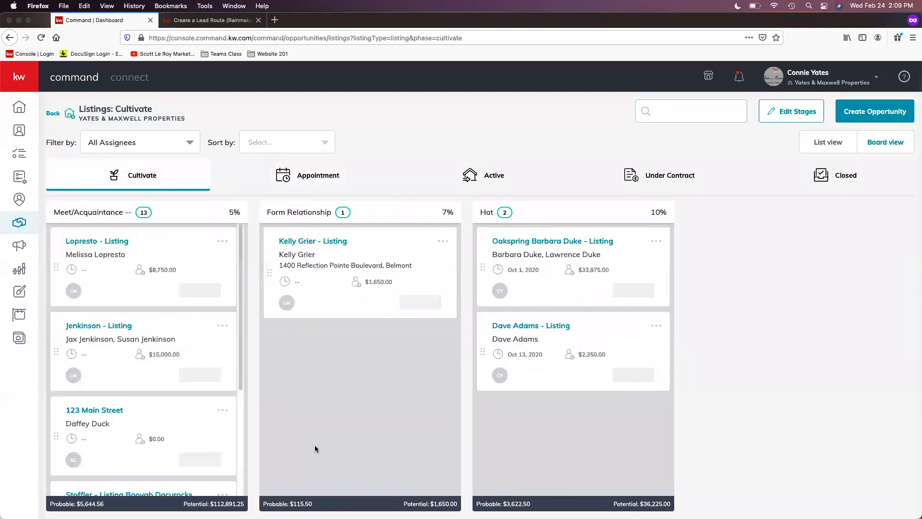
pyautogui.click(783, 114)
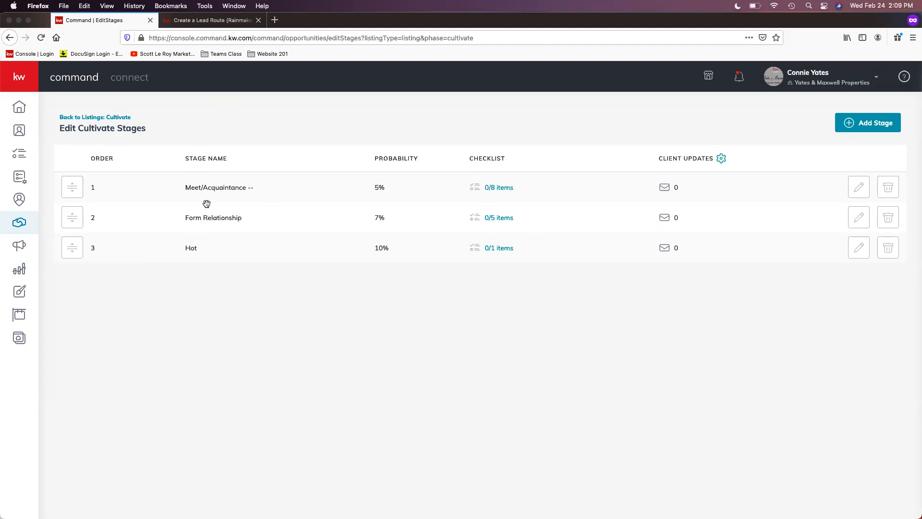
# Return to the Cultivate board, open "TEST TEAM CLASS - Listing" from Meet/Acquaintance and review its General Information.
pyautogui.click(107, 118)
pyautogui.scroll(-2, 143, 261)
pyautogui.scroll(-15, 143, 262)
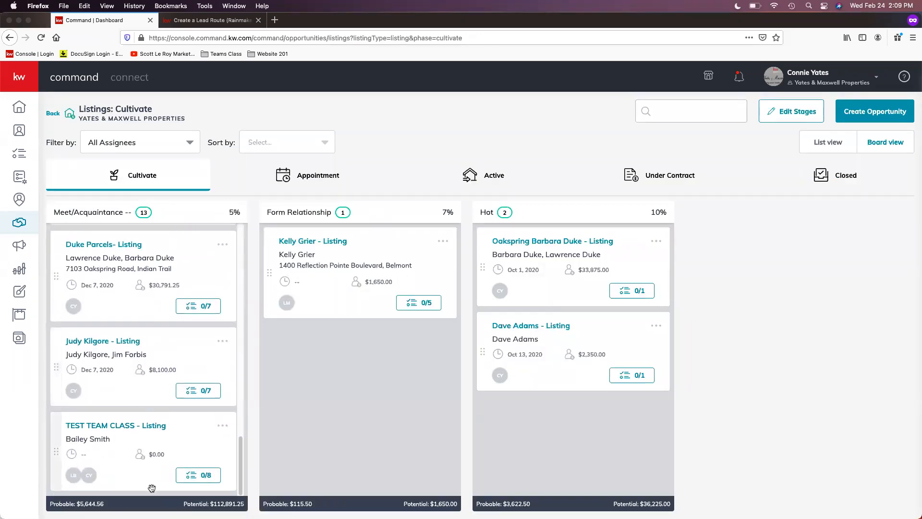
pyautogui.click(150, 426)
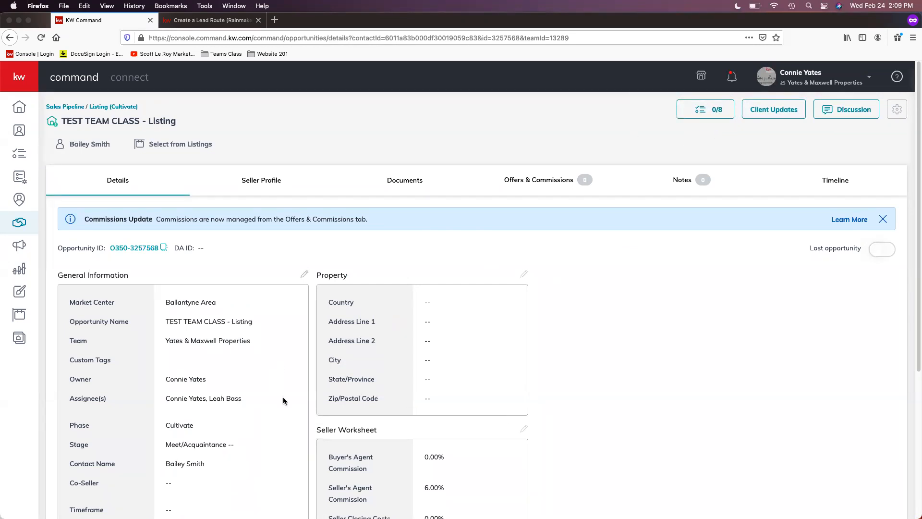
pyautogui.scroll(-2, 283, 396)
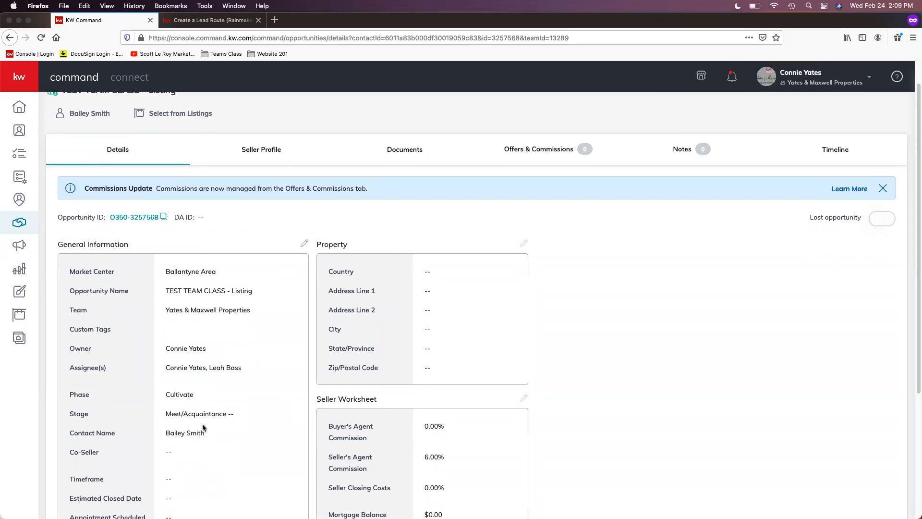
# In the listing's Meet/Acquaintance checklist, assign the "Get contact info" item to the second assignee with a due date of Feb 26, 02:10 PM.
pyautogui.scroll(2, 685, 189)
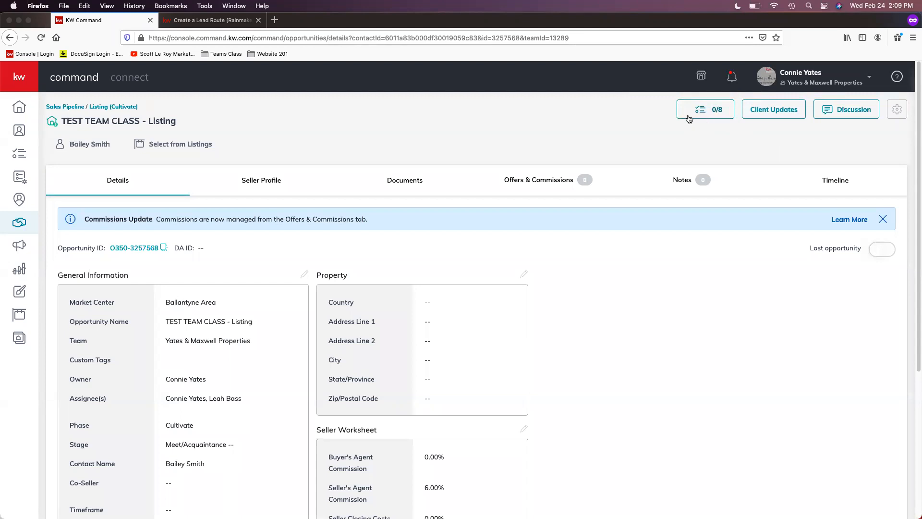
pyautogui.click(718, 111)
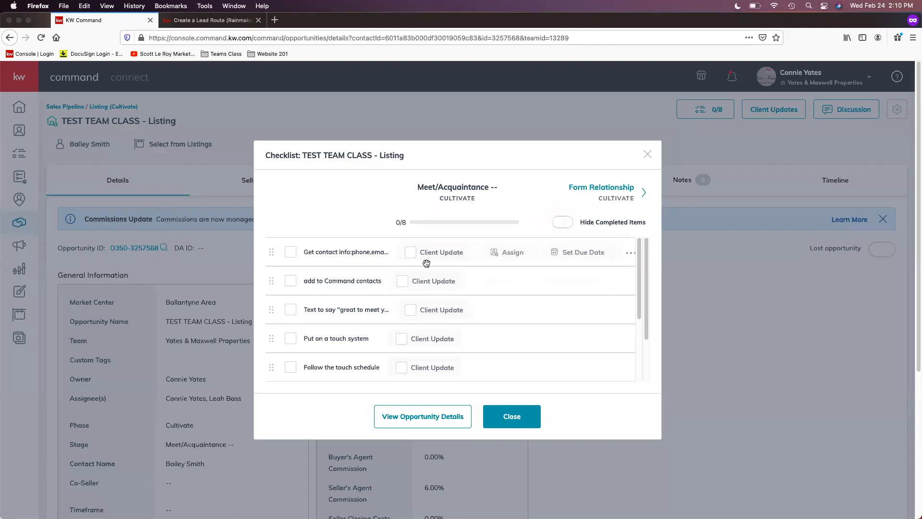
pyautogui.click(507, 253)
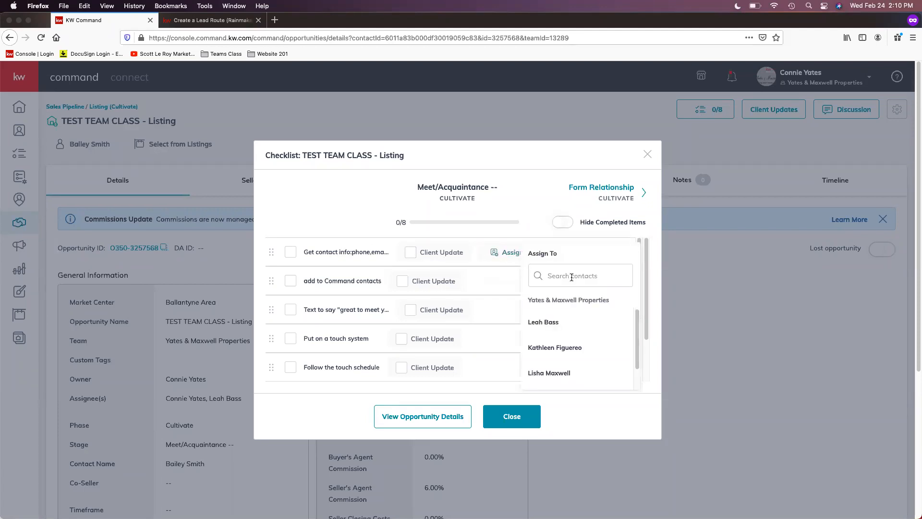
pyautogui.click(552, 322)
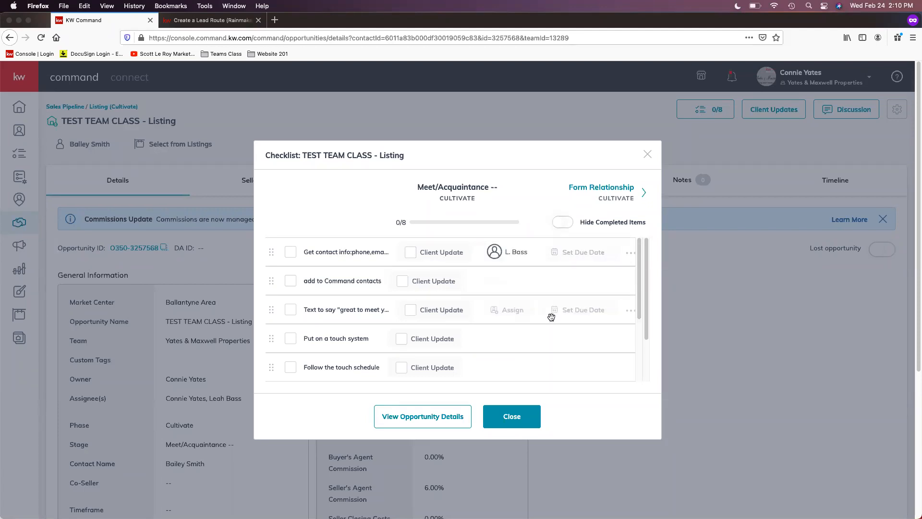
pyautogui.click(584, 253)
pyautogui.click(599, 297)
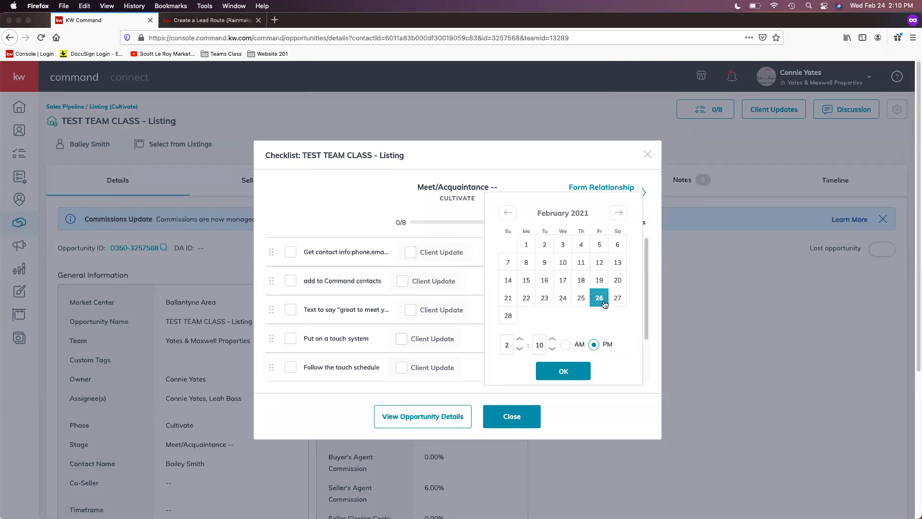
pyautogui.click(576, 372)
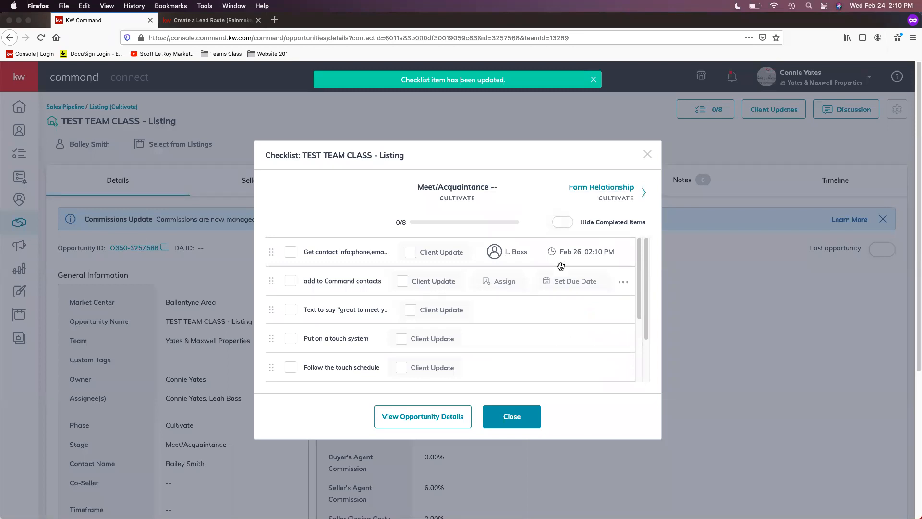
pyautogui.click(512, 417)
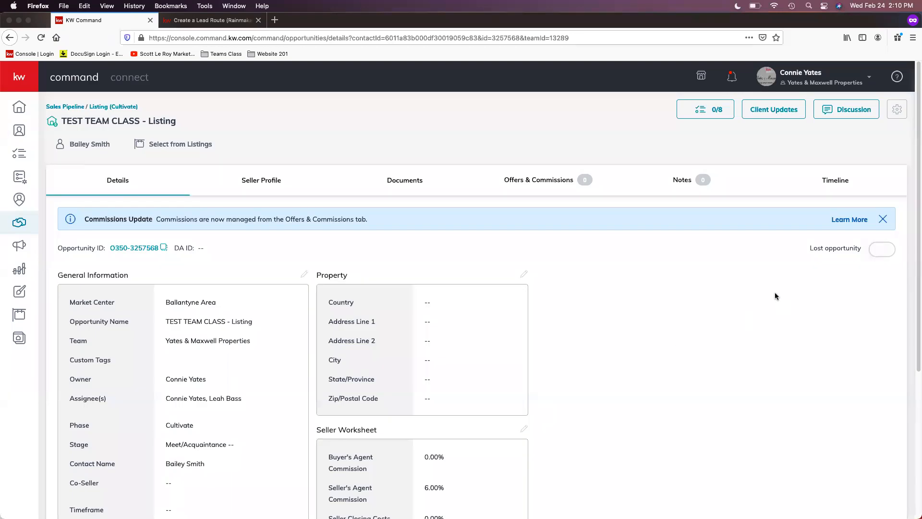
# Review the listing's Client Update settings, including send time, sender, recipients and email template, and close them without changes.
pyautogui.click(795, 115)
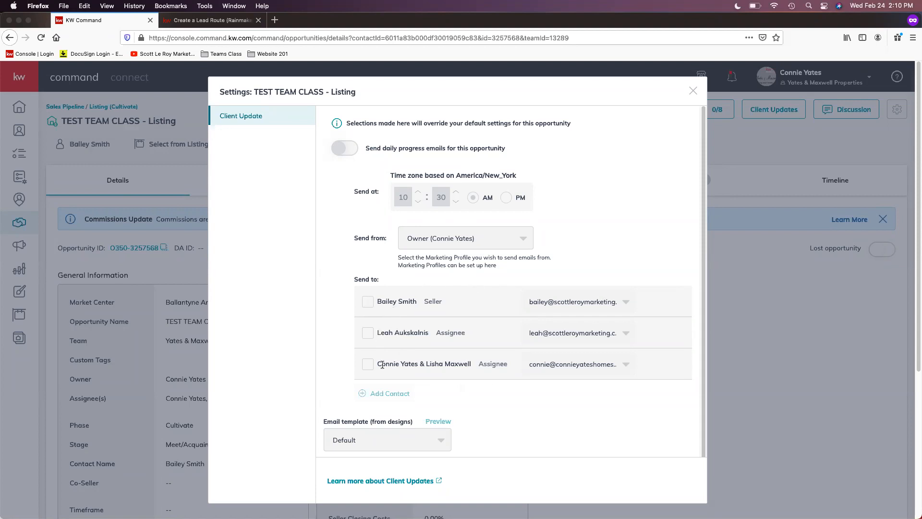
pyautogui.scroll(-1, 612, 418)
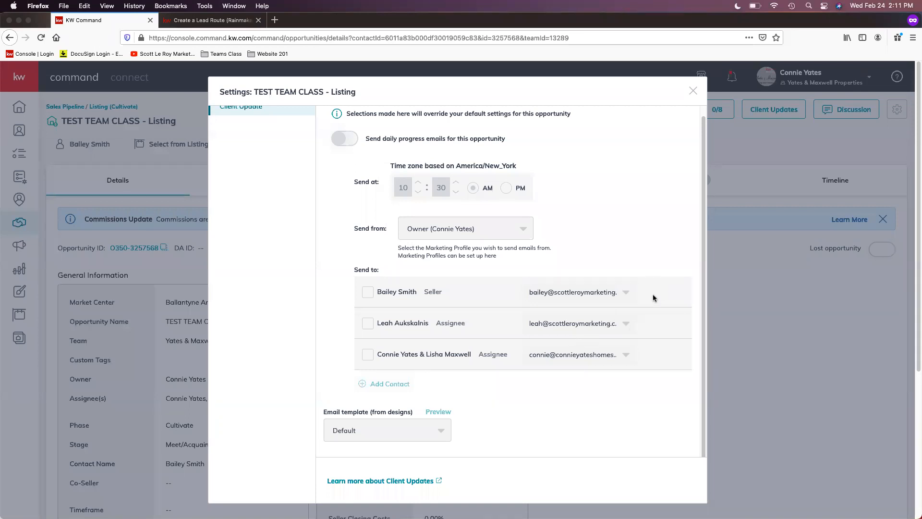
pyautogui.click(693, 92)
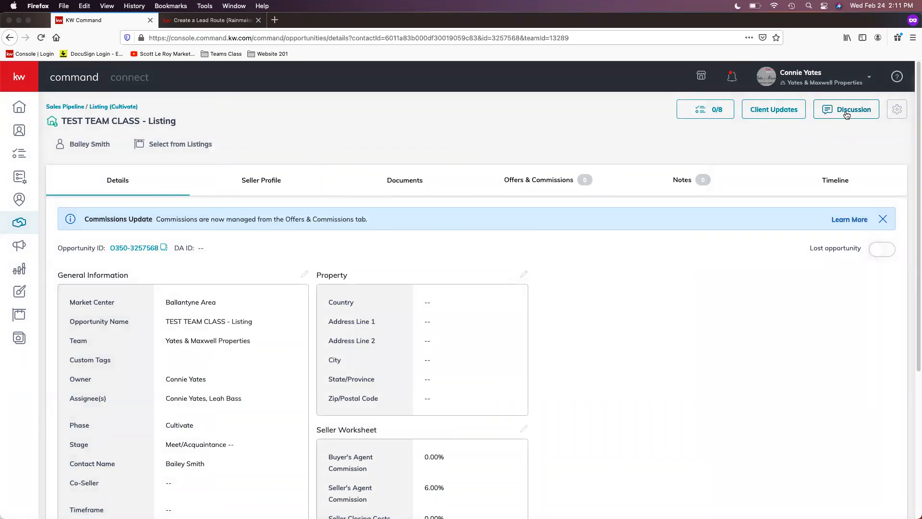
# Create a discussion on the listing and send "Assigned task, did you see it" with a mention of the second assignee.
pyautogui.click(847, 115)
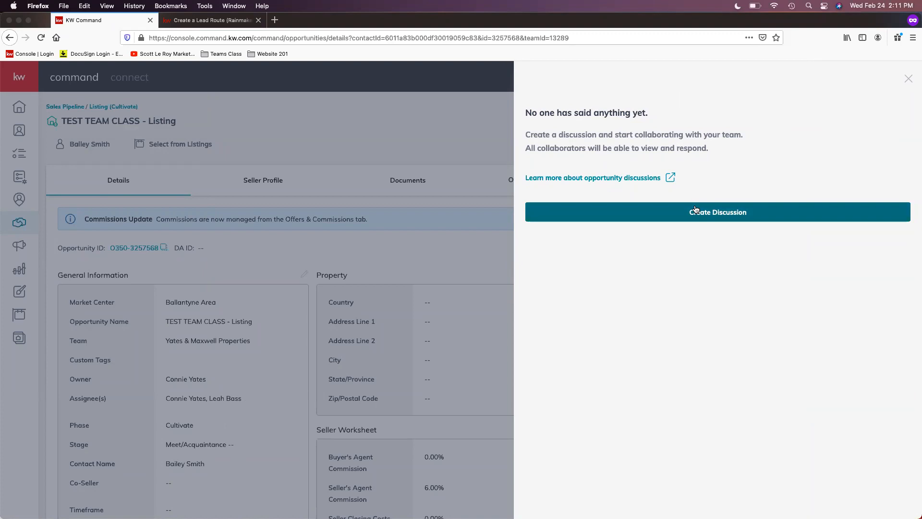
pyautogui.click(717, 221)
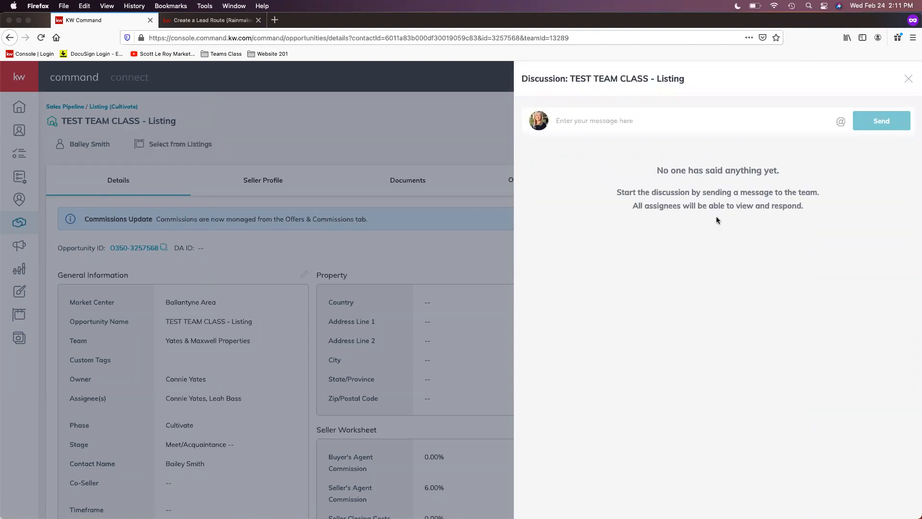
pyautogui.click(659, 122)
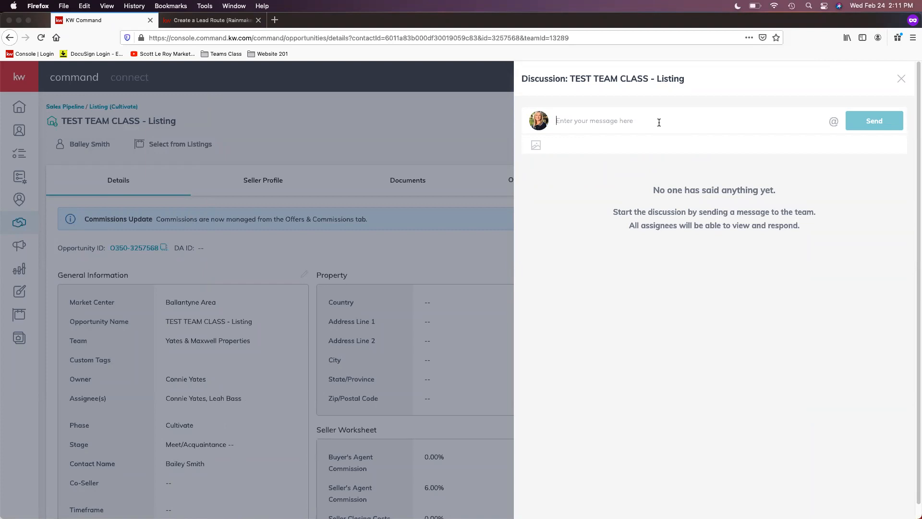
pyautogui.write('Assigned task')
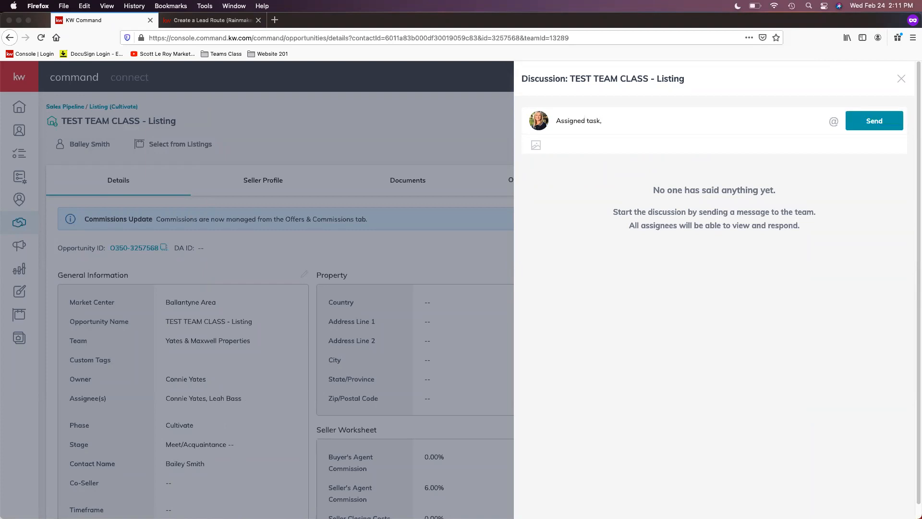
pyautogui.write(', did you see it @le')
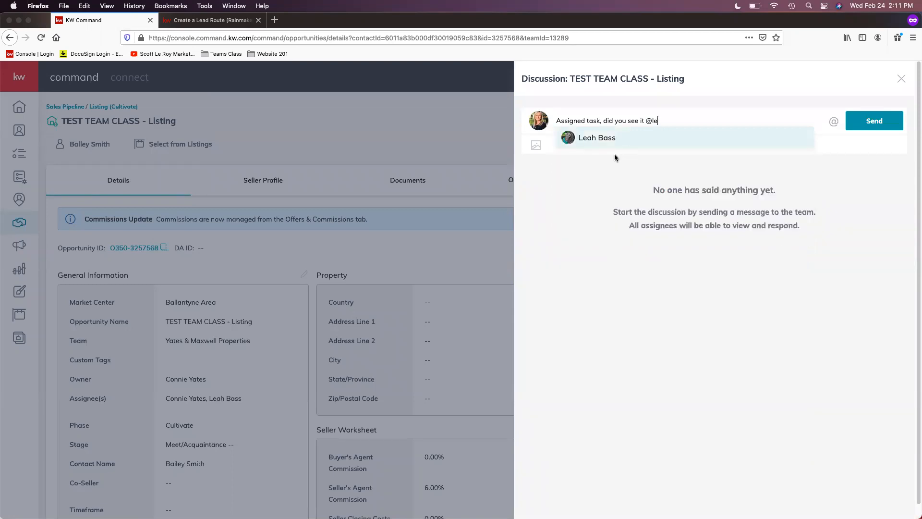
pyautogui.click(650, 145)
pyautogui.click(867, 122)
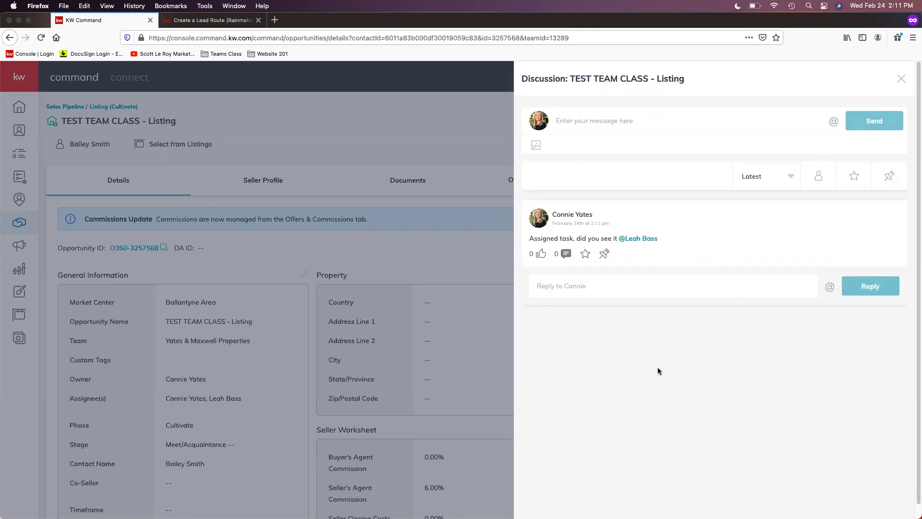
pyautogui.click(360, 123)
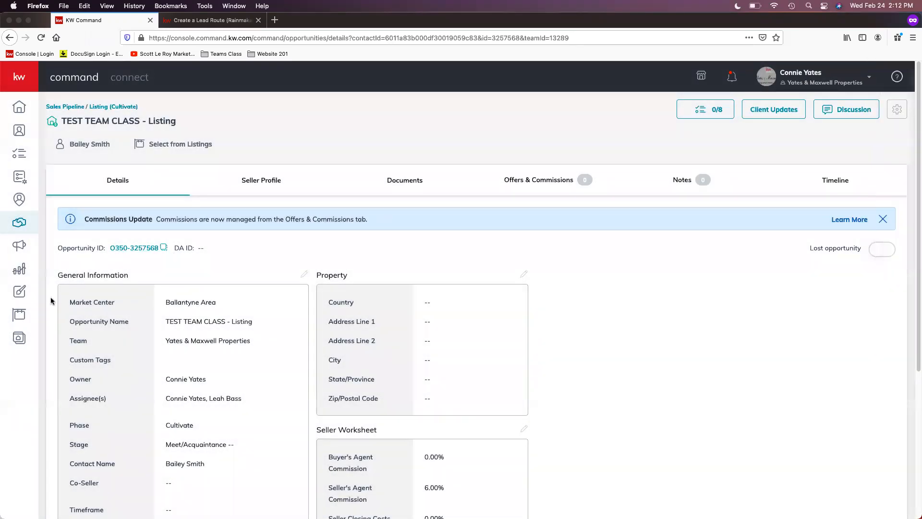
# Switch to the assignee's account, reload the listing, and check its notifications and the assigned checklist item.
pyautogui.moveTo(313, 25); pyautogui.dragTo(348, 25)
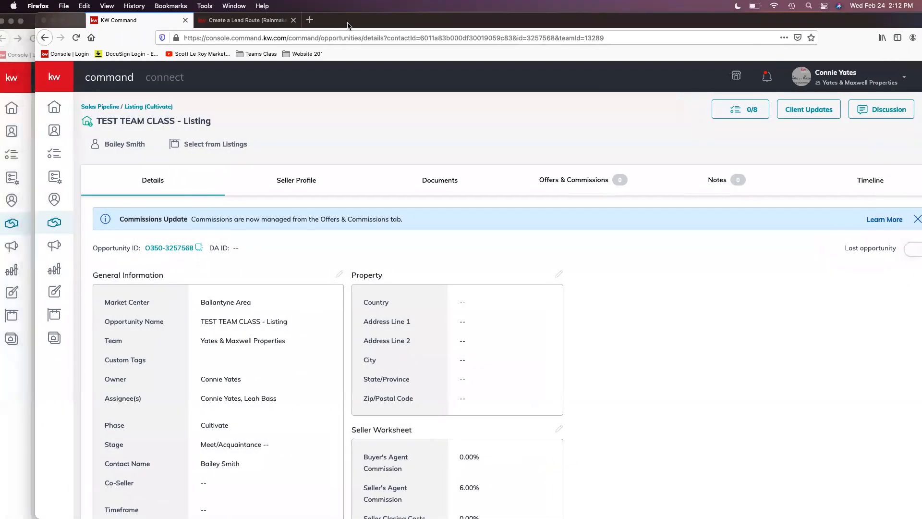
pyautogui.click(21, 412)
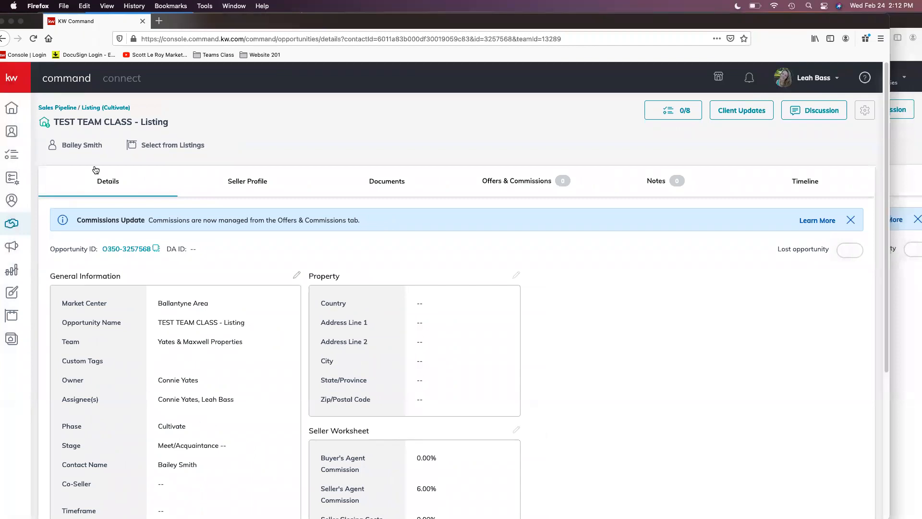
pyautogui.click(33, 38)
pyautogui.click(749, 77)
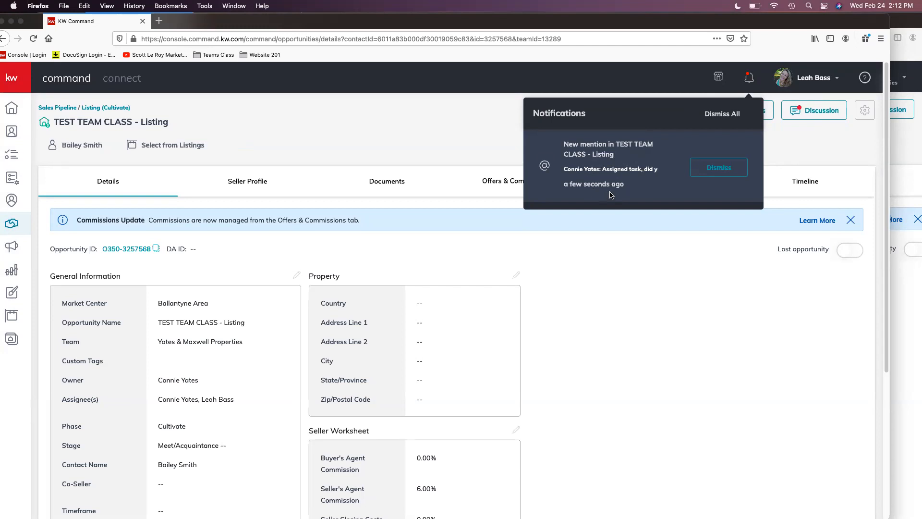
pyautogui.click(460, 146)
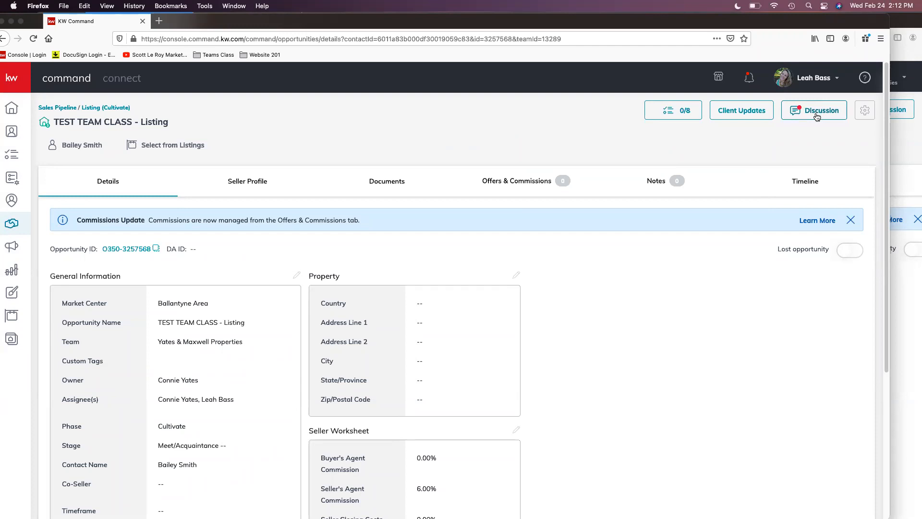
pyautogui.click(670, 110)
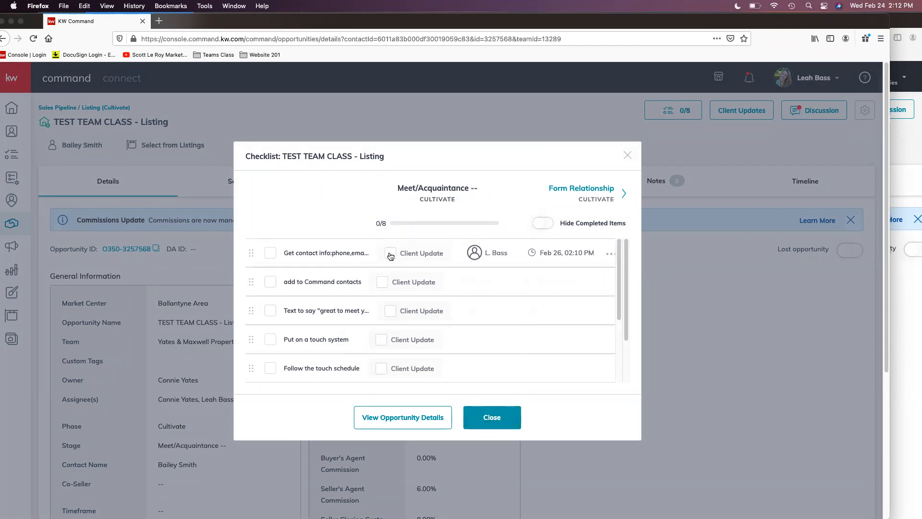
pyautogui.click(491, 417)
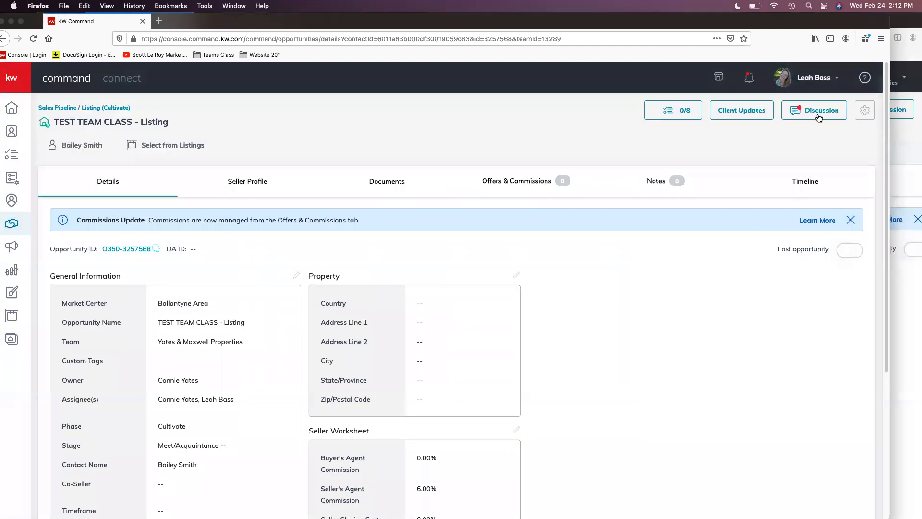
# In the listing's discussion, like the owner's message and reply "Yes, all set!".
pyautogui.click(818, 112)
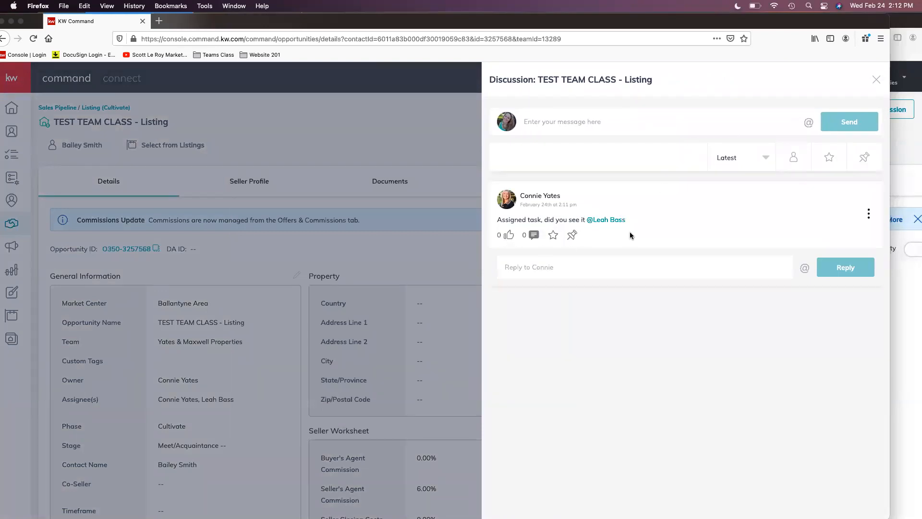
pyautogui.click(508, 236)
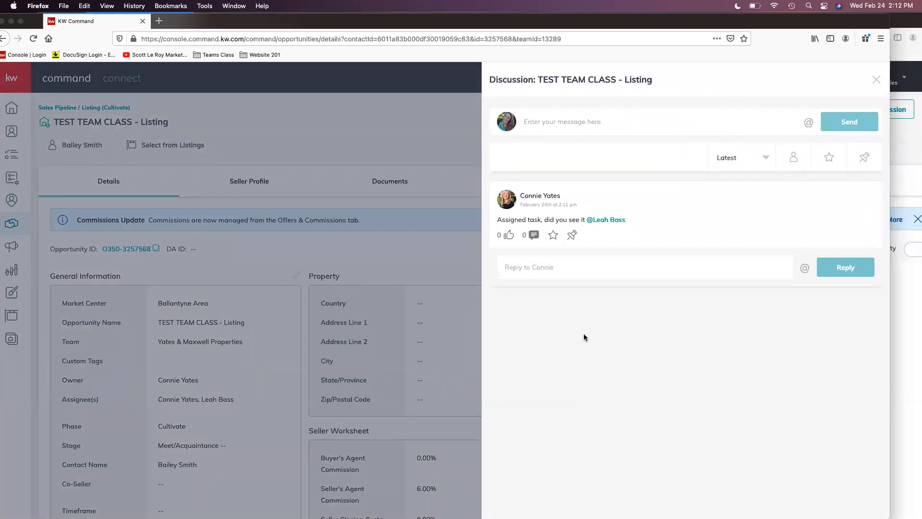
pyautogui.click(531, 264)
pyautogui.write('Y')
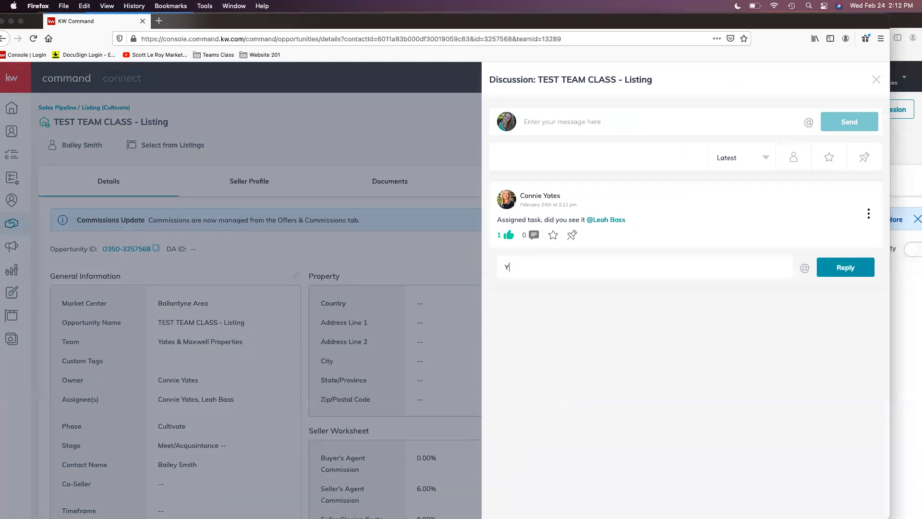
pyautogui.write('es, all set!')
pyautogui.click(845, 267)
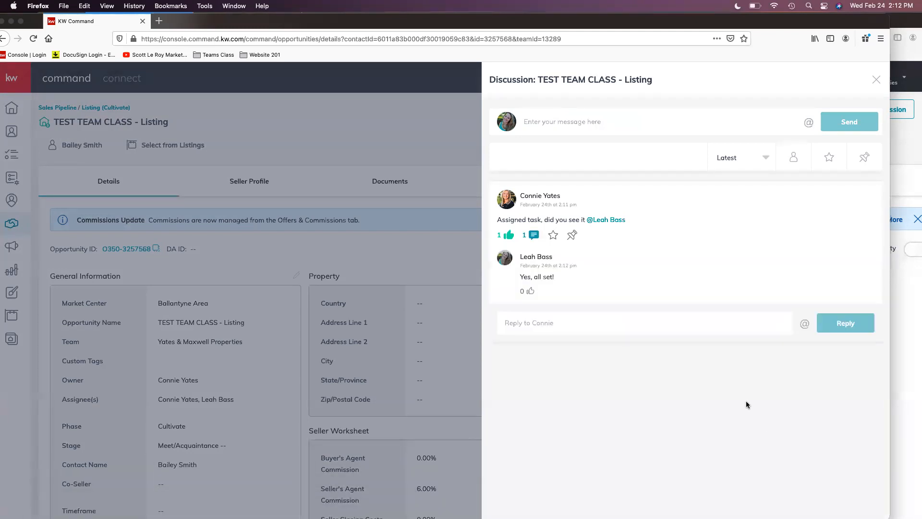
# Switch back to the team owner's account and check the notifications and the reply in the listing's discussion.
pyautogui.click(913, 323)
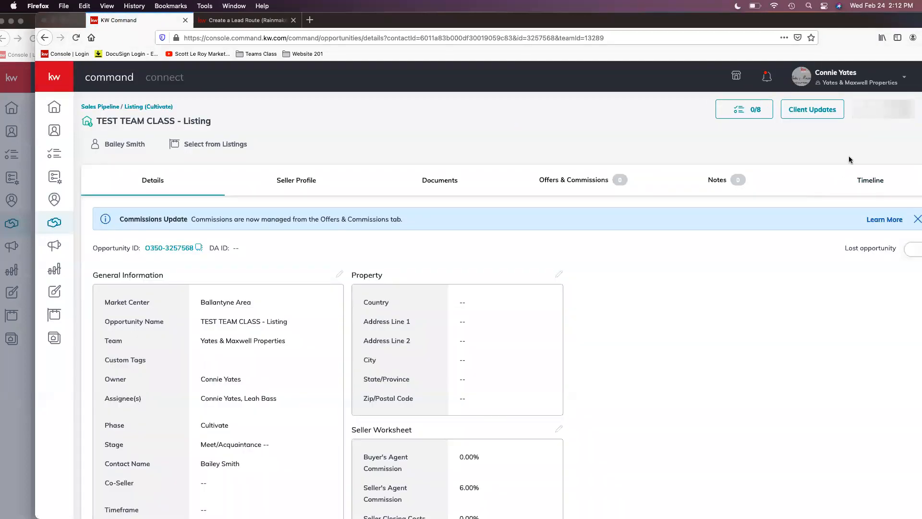
pyautogui.click(768, 76)
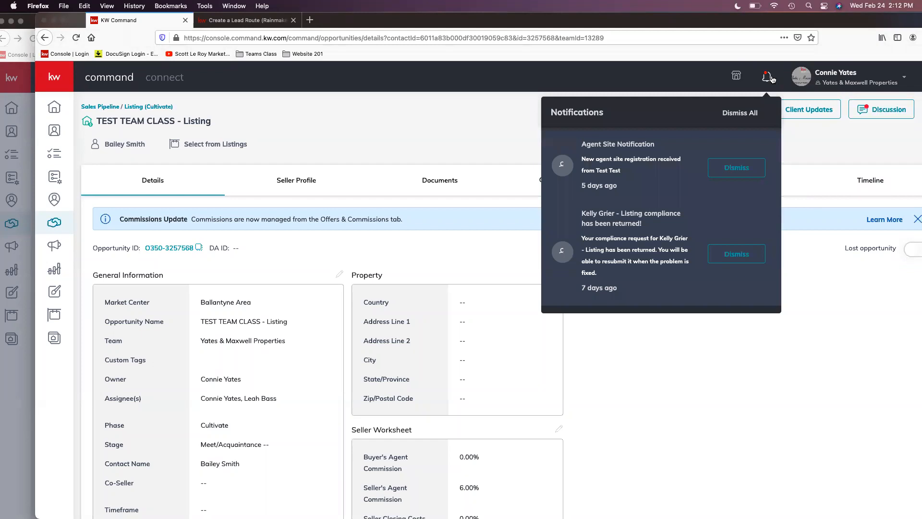
pyautogui.click(907, 112)
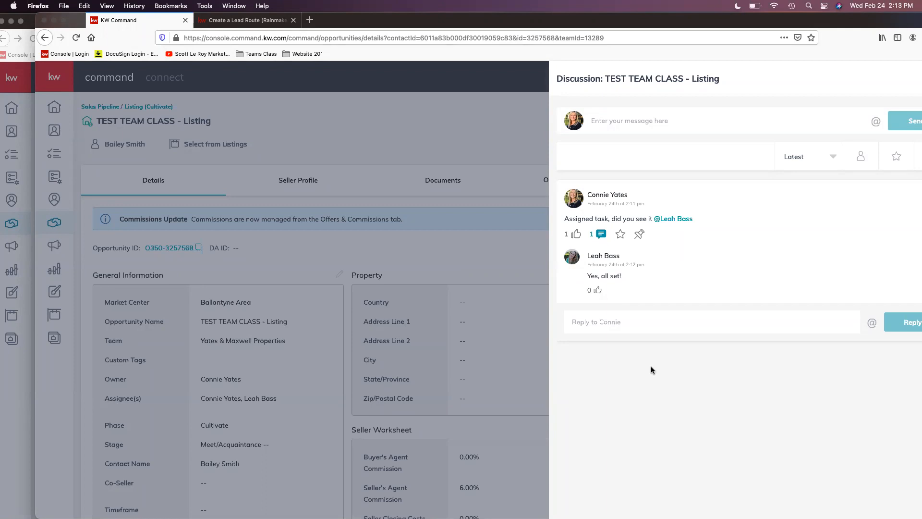
pyautogui.click(469, 122)
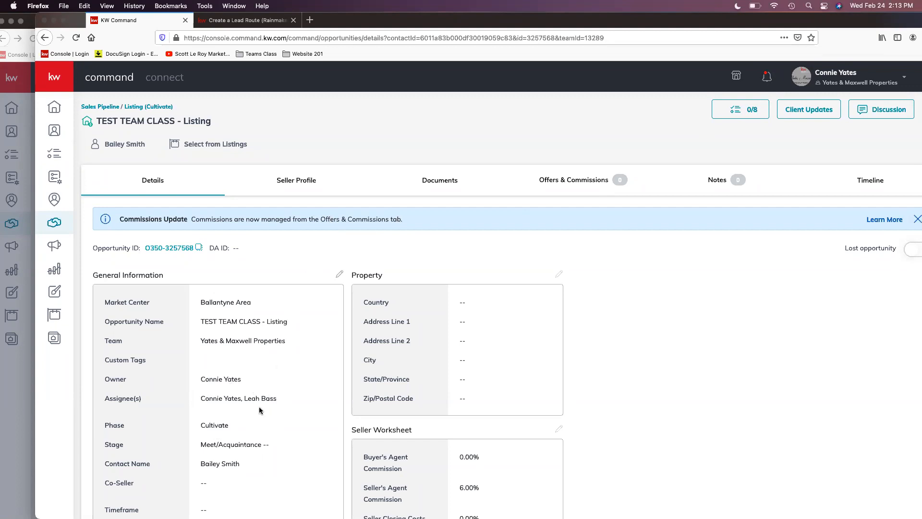
# Remove the second assignee from the listing's General Information, keeping only the owner assigned, and save.
pyautogui.scroll(-2, 321, 331)
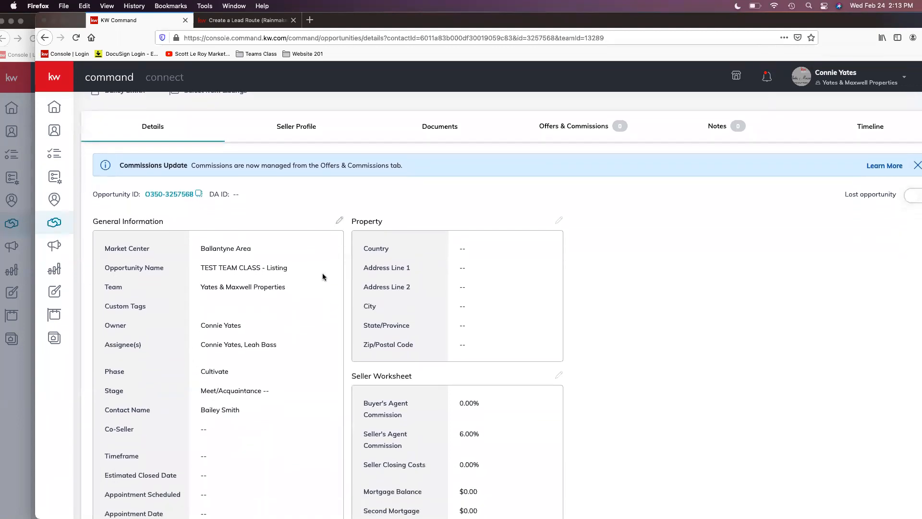
pyautogui.click(340, 221)
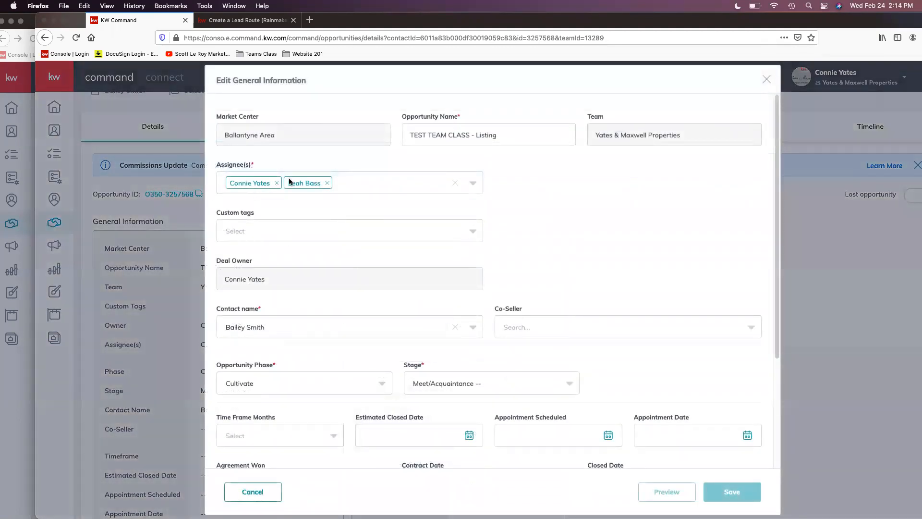
pyautogui.click(326, 183)
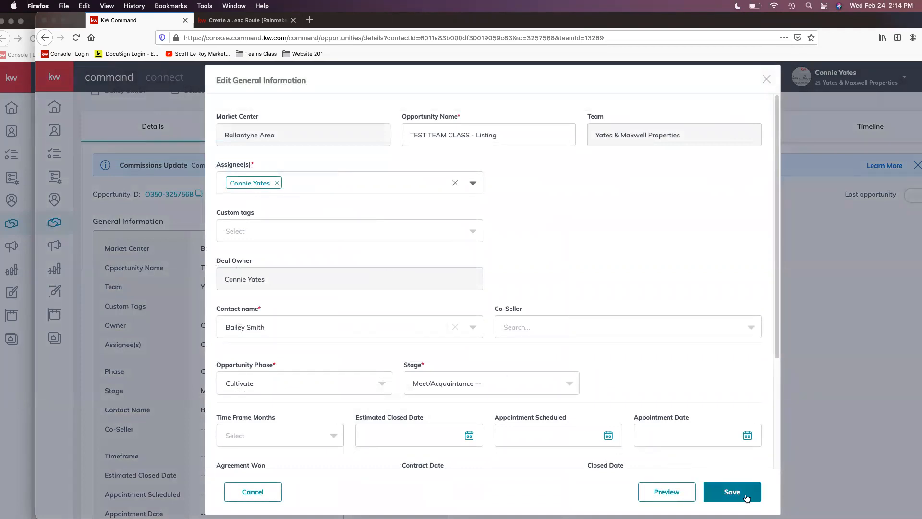
pyautogui.click(731, 492)
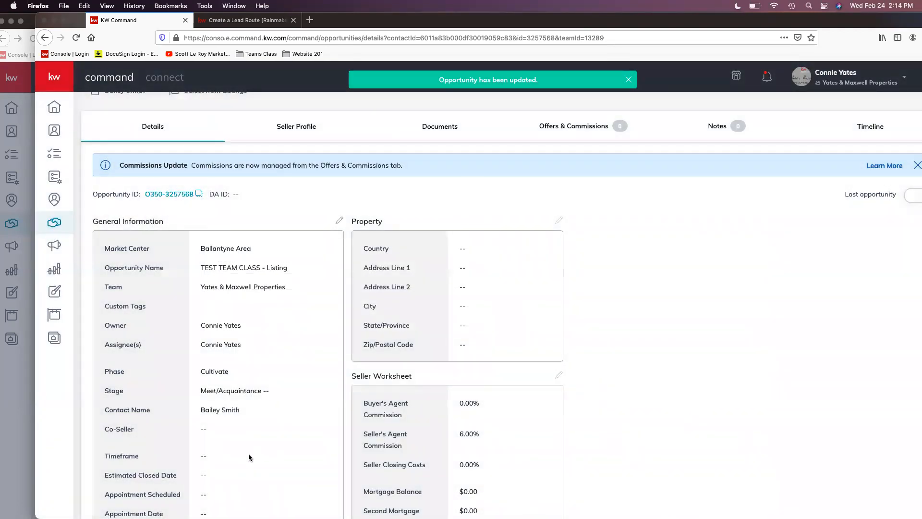
# Switch to the assignee's account and check the team's Cultivate listings for the test listing.
pyautogui.click(18, 433)
pyautogui.click(332, 127)
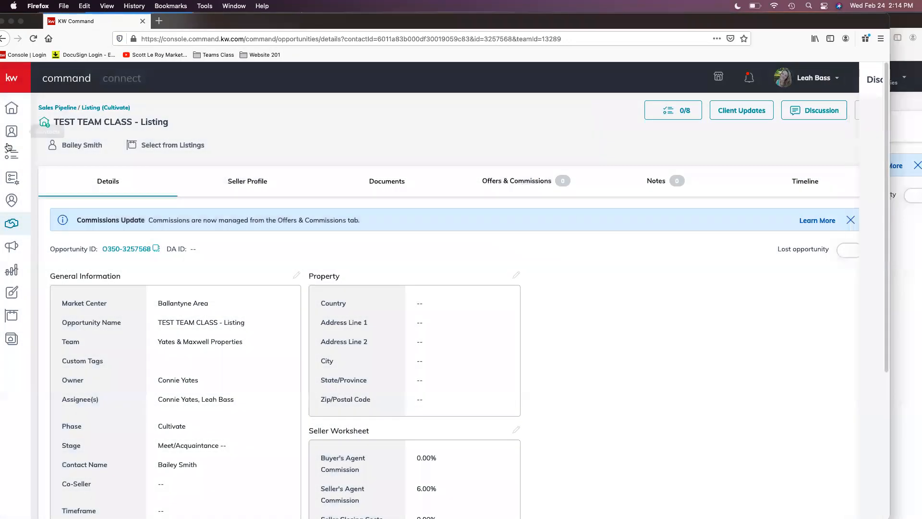
pyautogui.click(11, 223)
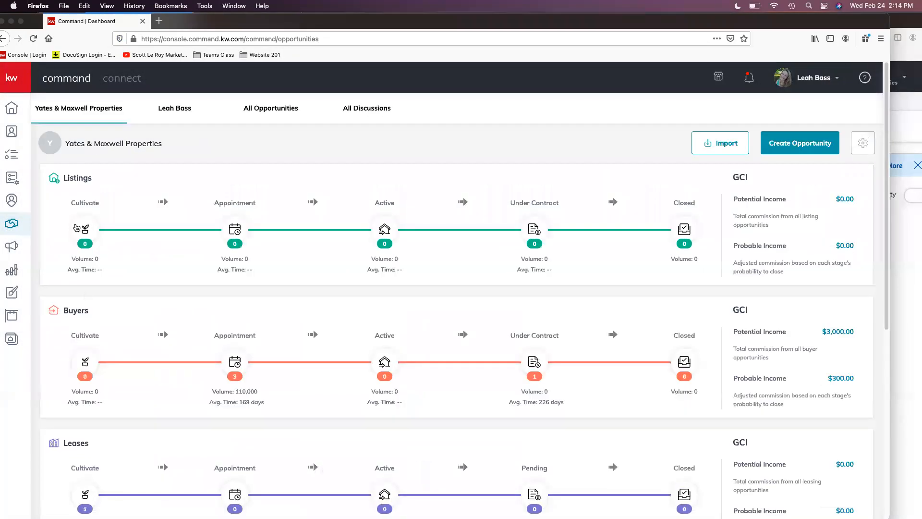
pyautogui.click(85, 231)
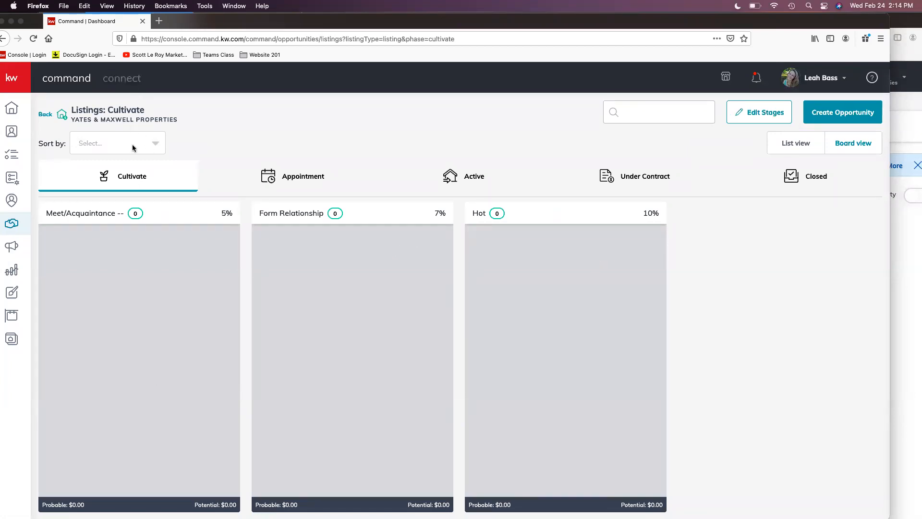
# Search the assignee's All Opportunities list by opportunity name for "class".
pyautogui.click(12, 223)
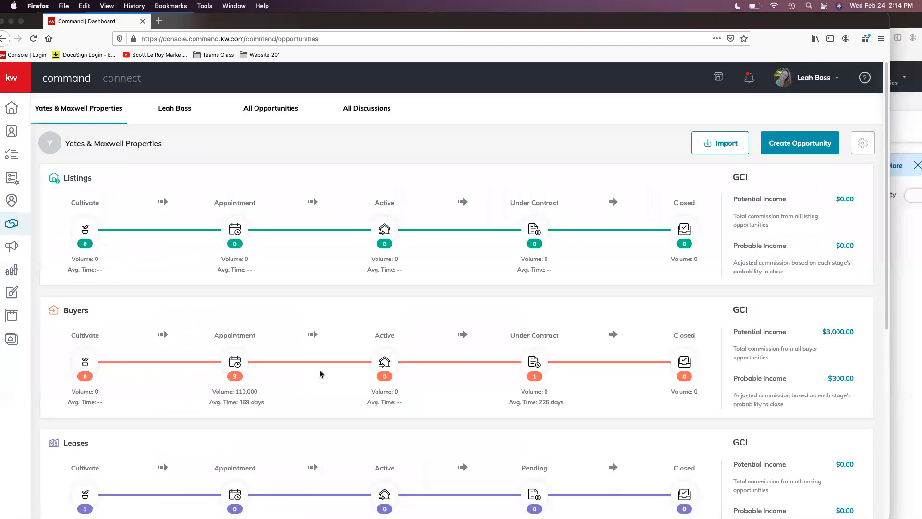
pyautogui.click(253, 105)
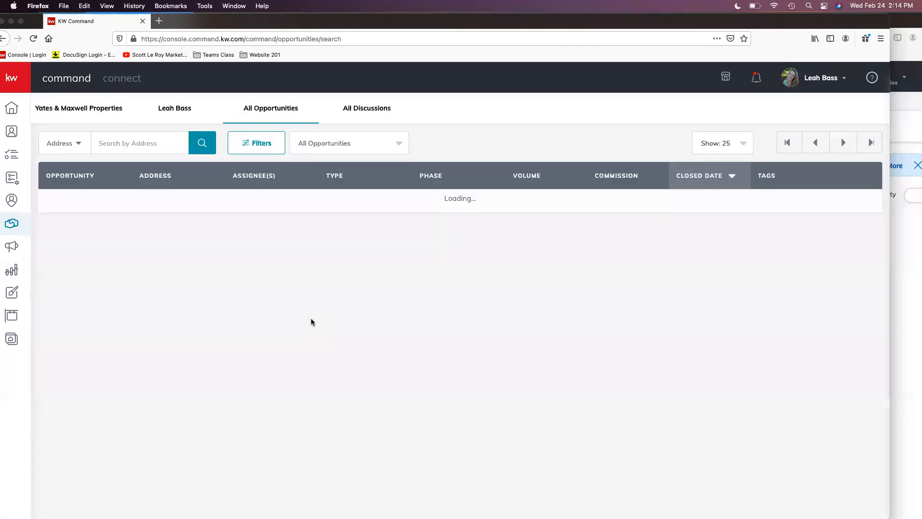
pyautogui.scroll(-10, 166, 319)
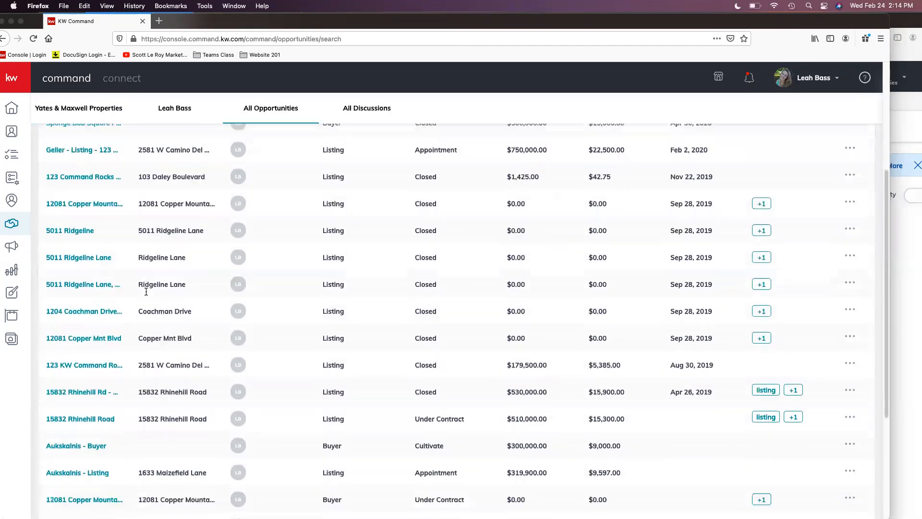
pyautogui.scroll(10, 114, 461)
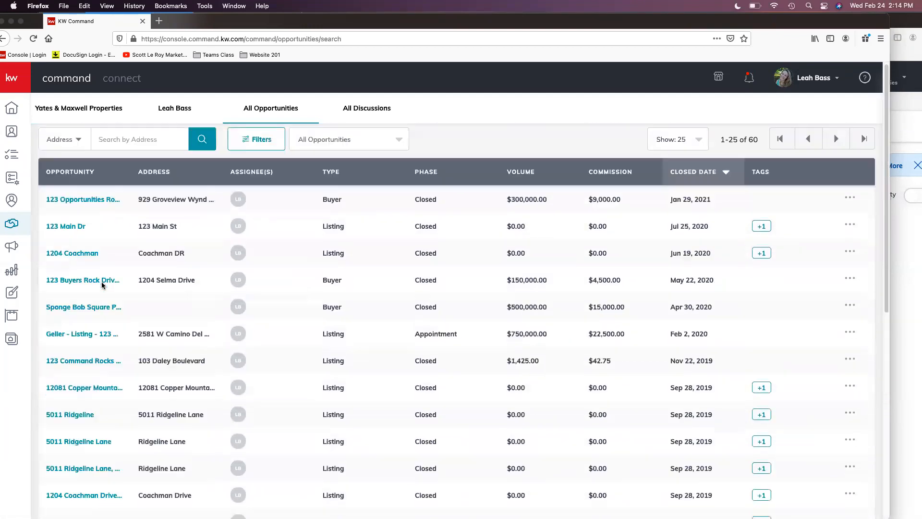
pyautogui.click(77, 147)
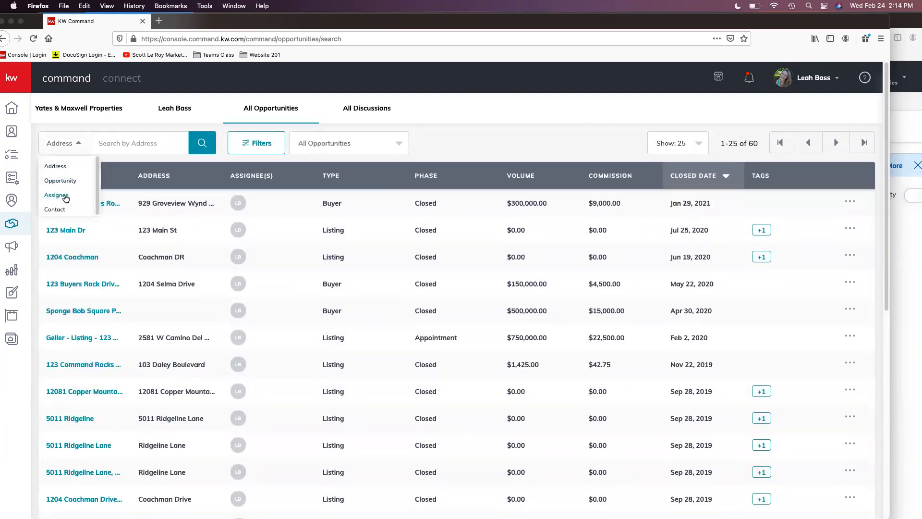
pyautogui.click(64, 181)
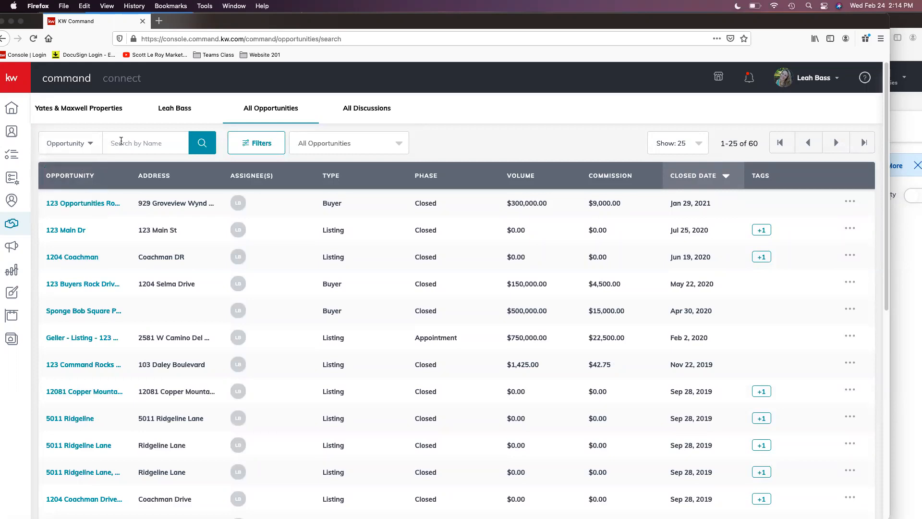
pyautogui.click(121, 143)
pyautogui.write('class')
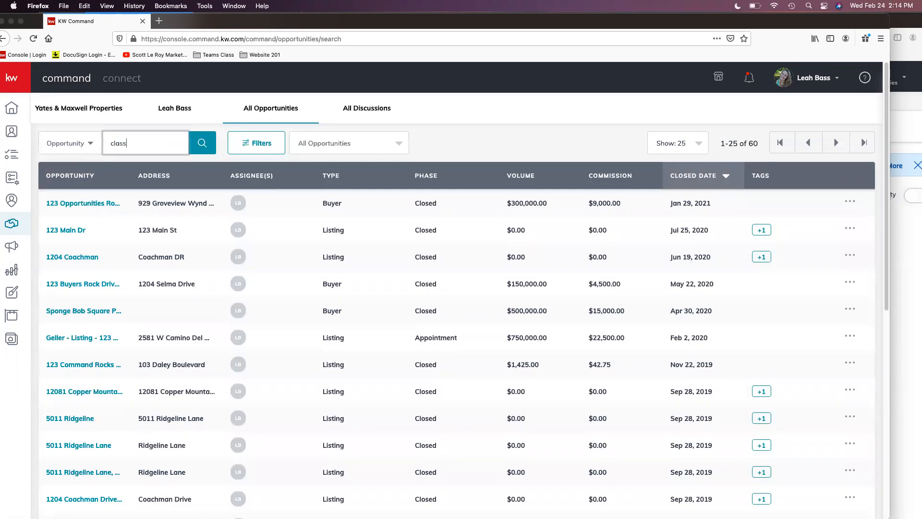
pyautogui.click(201, 142)
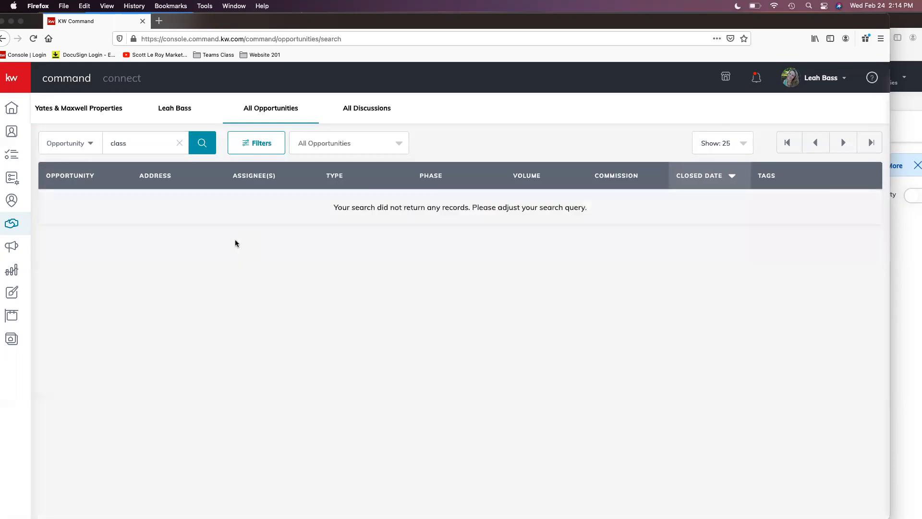
# Search all opportunities by contact, using the listing contact's first name.
pyautogui.click(70, 143)
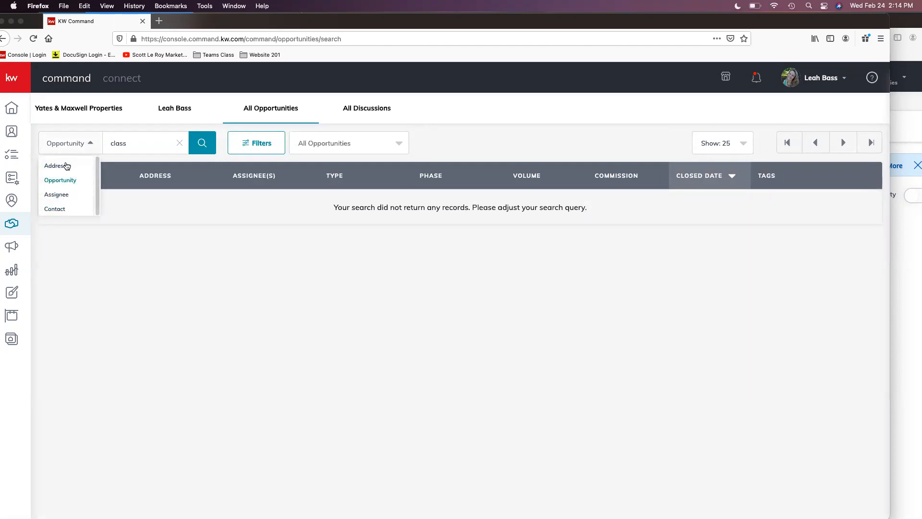
pyautogui.click(63, 211)
pyautogui.doubleClick(126, 144)
pyautogui.press('BackSpace')
pyautogui.write('bailey')
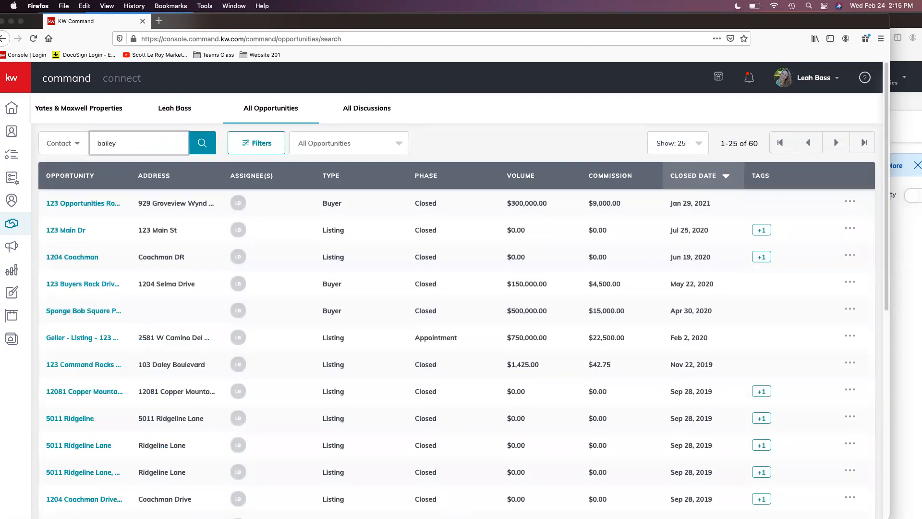
pyautogui.click(202, 144)
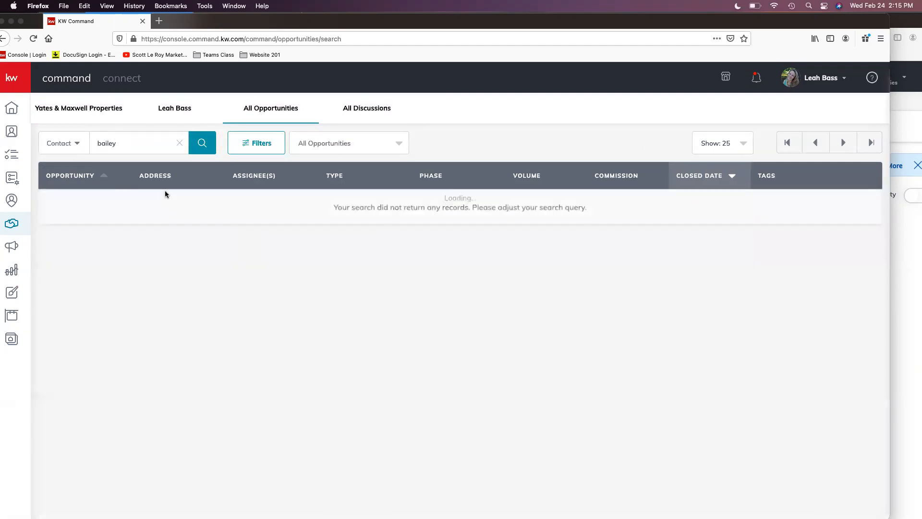
# Set the search back to opportunity name and enter the first letters of the contact's name.
pyautogui.click(84, 150)
pyautogui.click(65, 181)
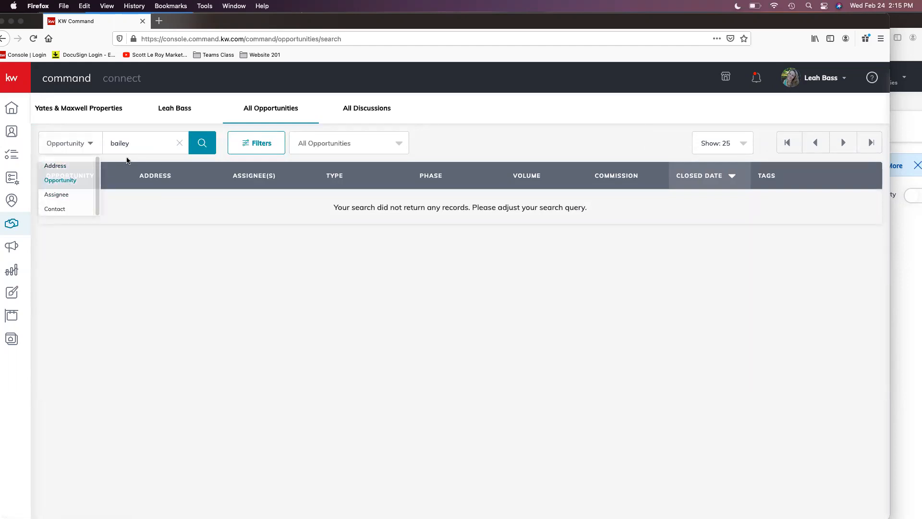
pyautogui.doubleClick(136, 139)
pyautogui.press('BackSpace')
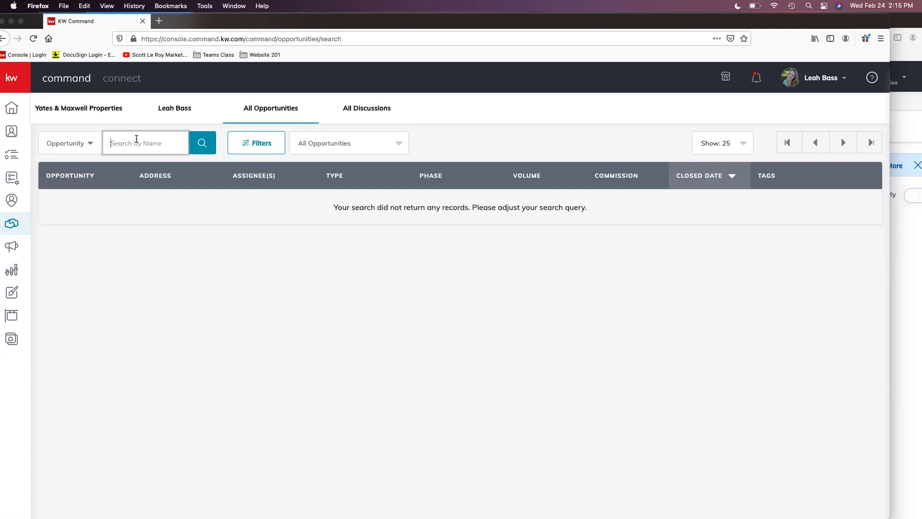
pyautogui.write('bail')
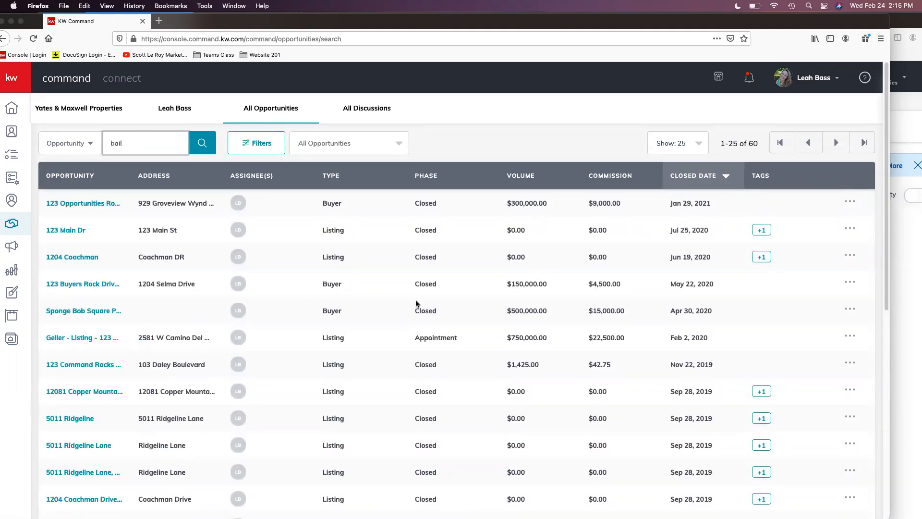
# Look through all pages of the assignee's opportunities for the test listing.
pyautogui.scroll(-5, 417, 302)
pyautogui.scroll(-2, 417, 302)
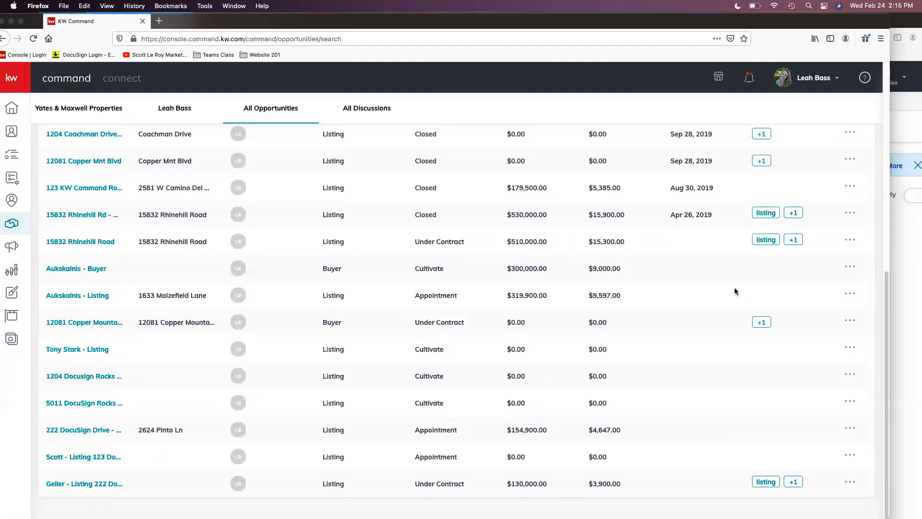
pyautogui.scroll(7, 735, 293)
pyautogui.click(843, 149)
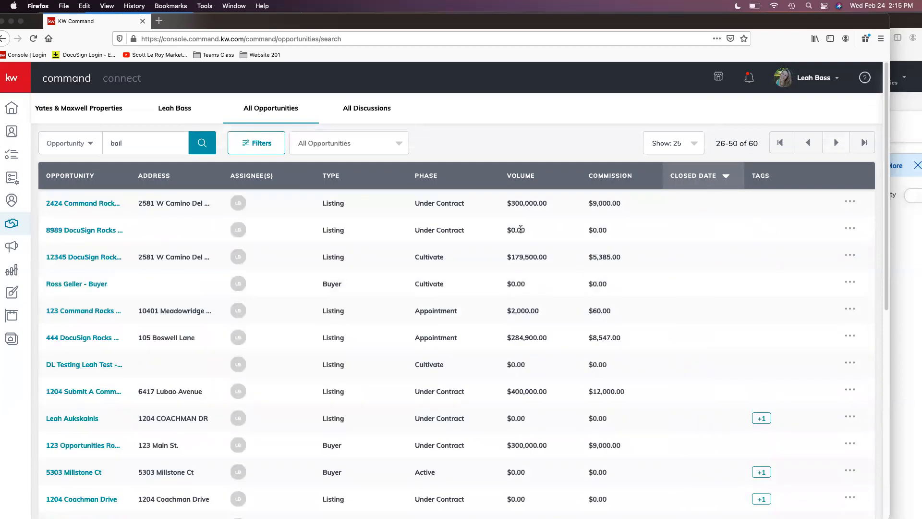
pyautogui.scroll(-3, 144, 223)
pyautogui.scroll(-3, 126, 269)
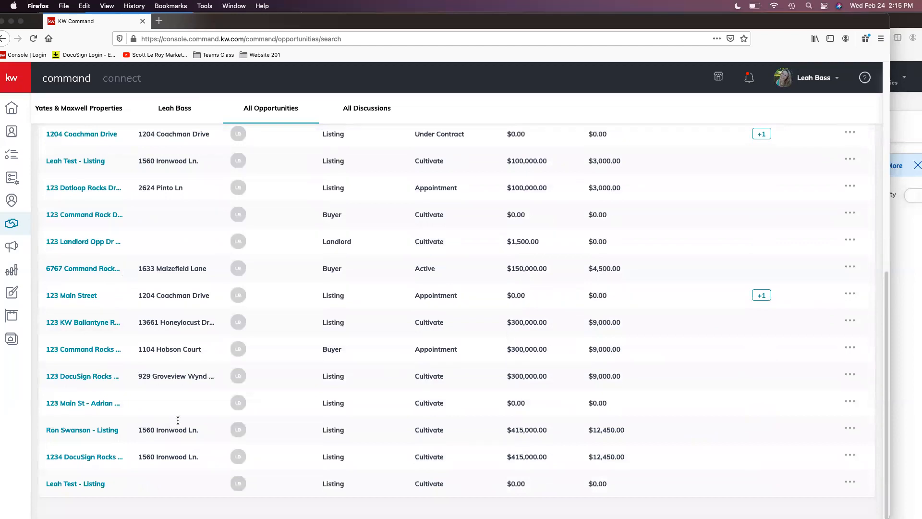
pyautogui.scroll(6, 829, 140)
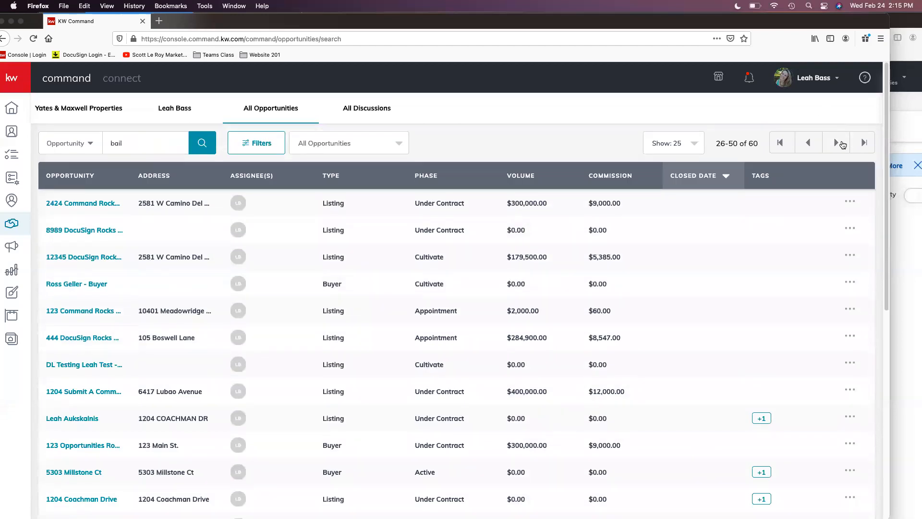
pyautogui.click(836, 143)
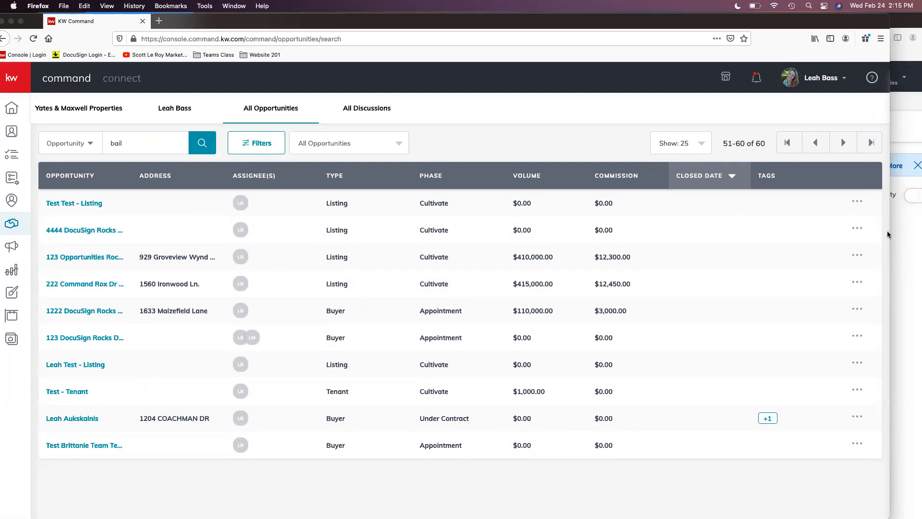
# In the owner's account, add the second assignee back in the listing's General Information and save.
pyautogui.click(910, 254)
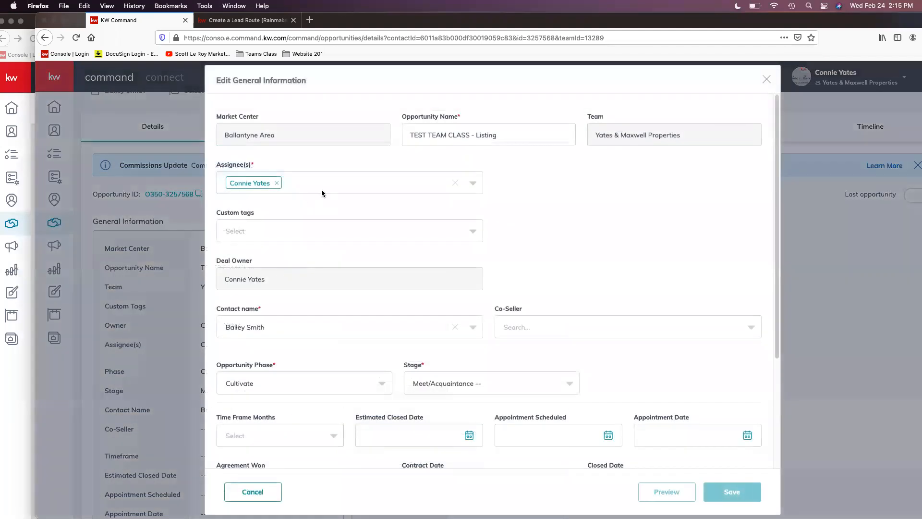
pyautogui.click(324, 189)
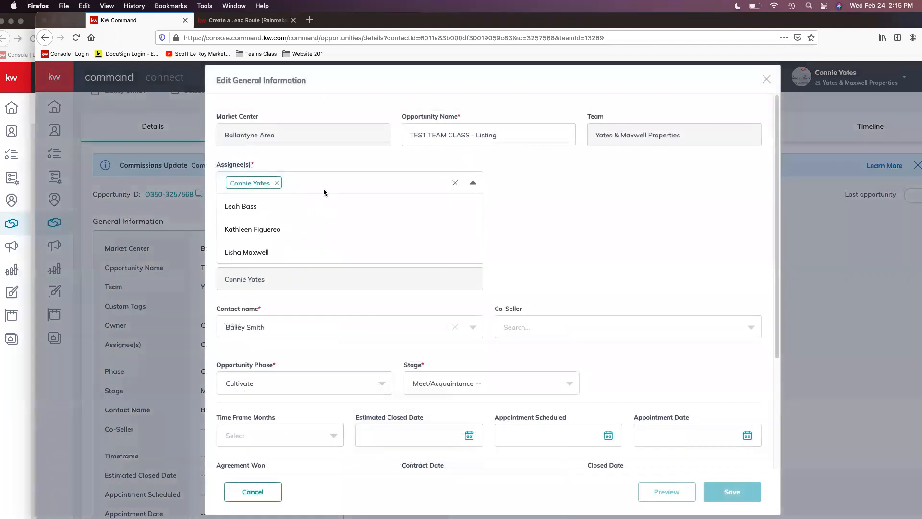
pyautogui.click(313, 211)
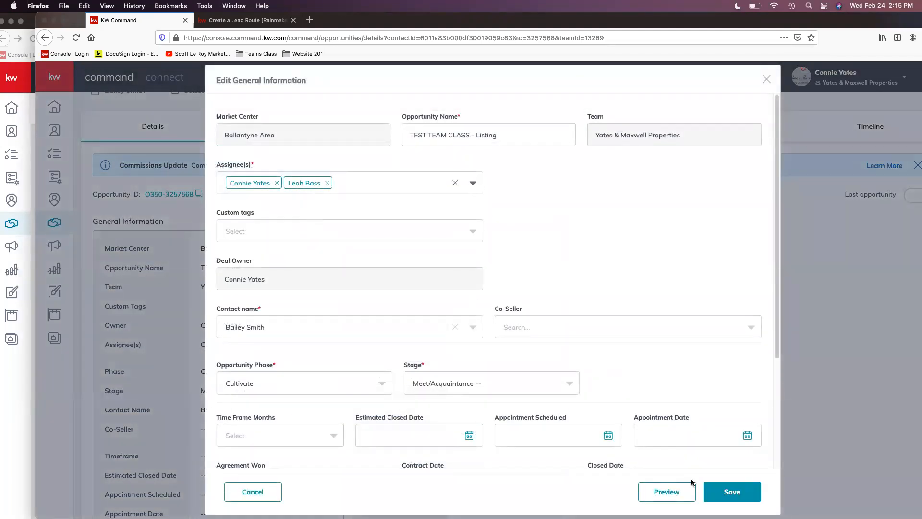
pyautogui.click(725, 489)
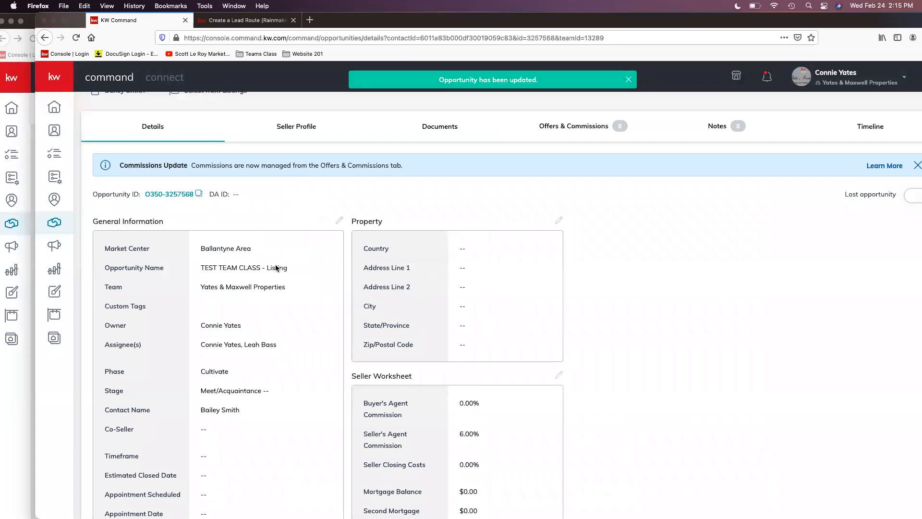
# Look through the listing's Seller Profile, Documents, Offers & Commissions and Notes sections.
pyautogui.click(308, 128)
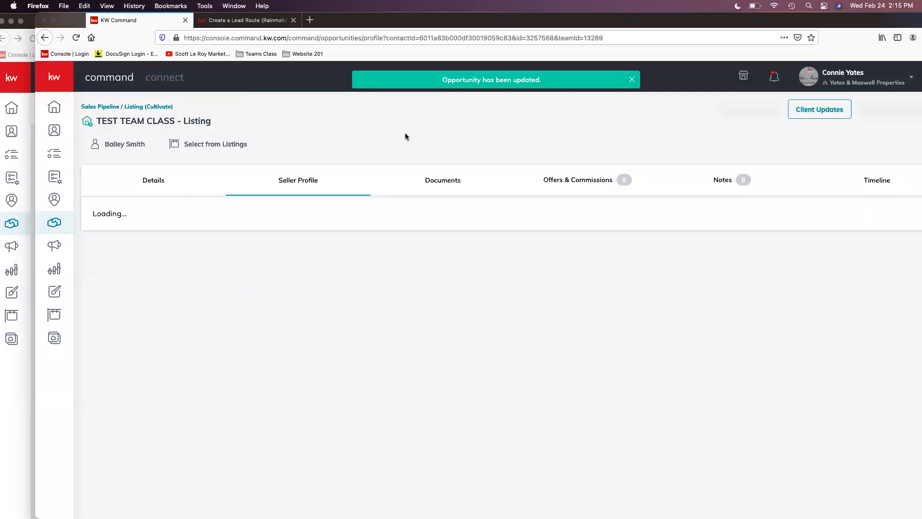
pyautogui.click(442, 187)
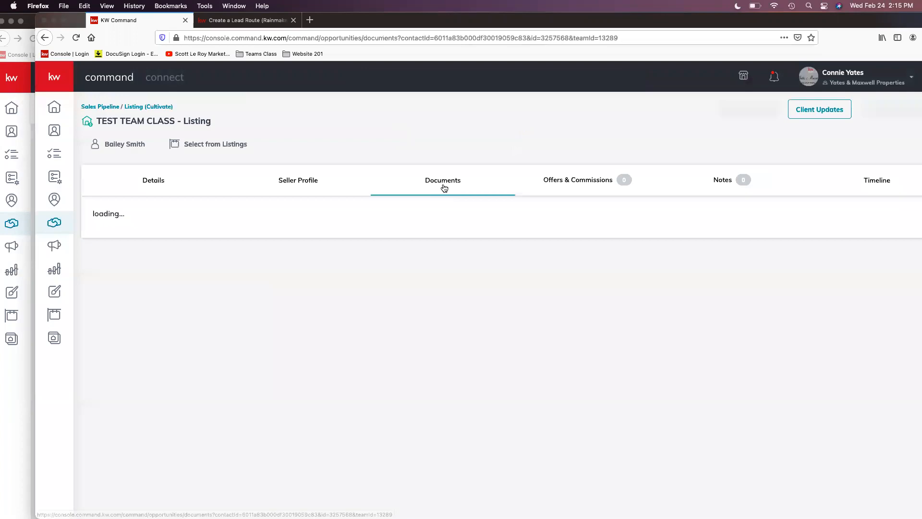
pyautogui.click(576, 182)
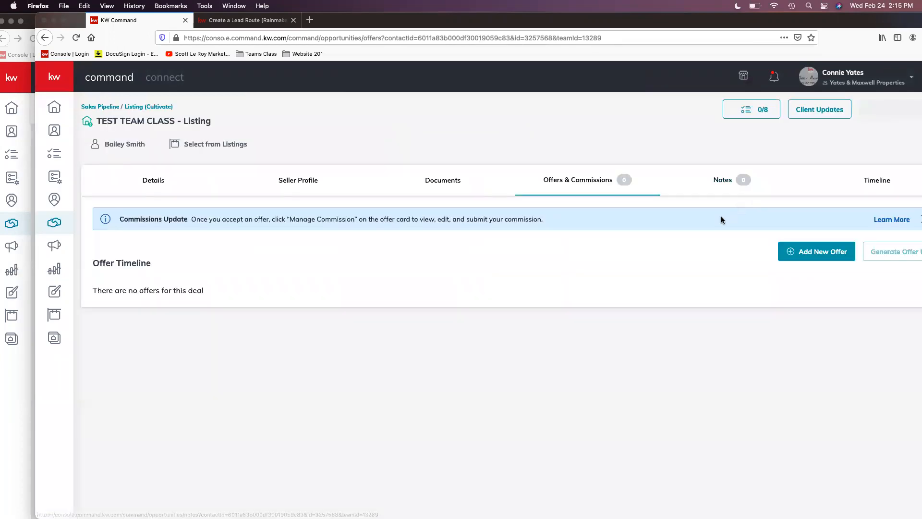
pyautogui.click(720, 181)
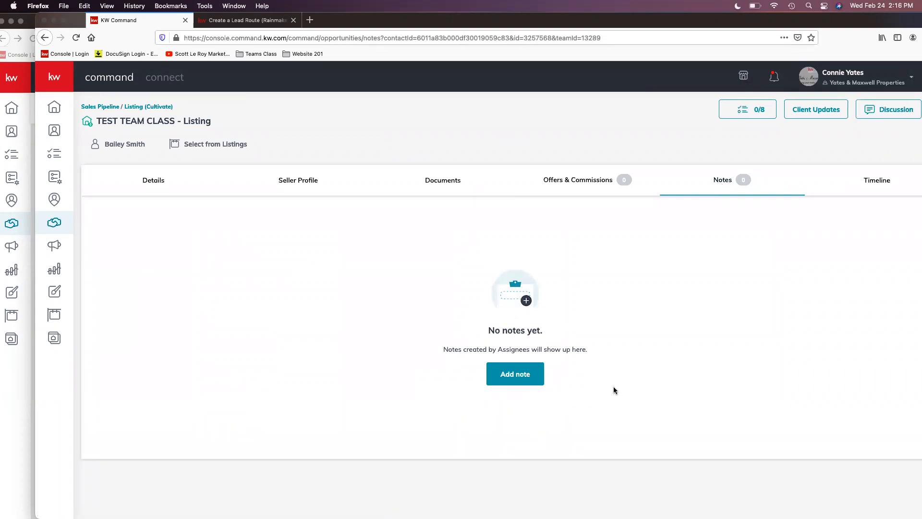
# Switch to the assignee's account and recheck the team's Cultivate listings for the test listing.
pyautogui.click(7, 401)
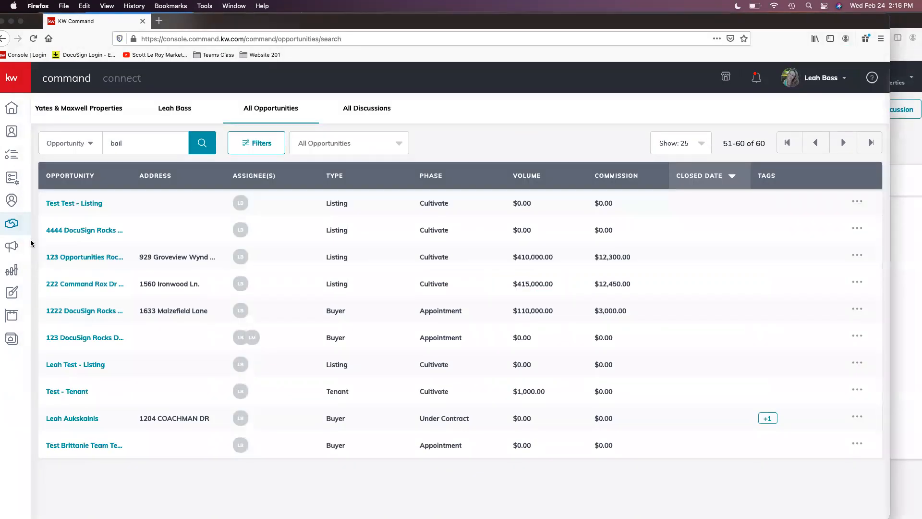
pyautogui.click(12, 223)
pyautogui.click(85, 230)
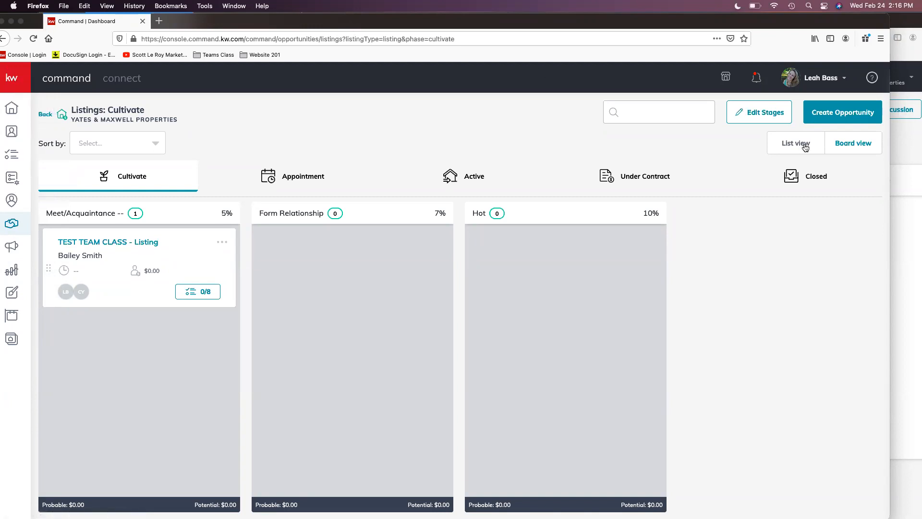
# Return to the team owner's account, maximize its window and open the team's SmartPlans.
pyautogui.click(895, 191)
pyautogui.doubleClick(428, 28)
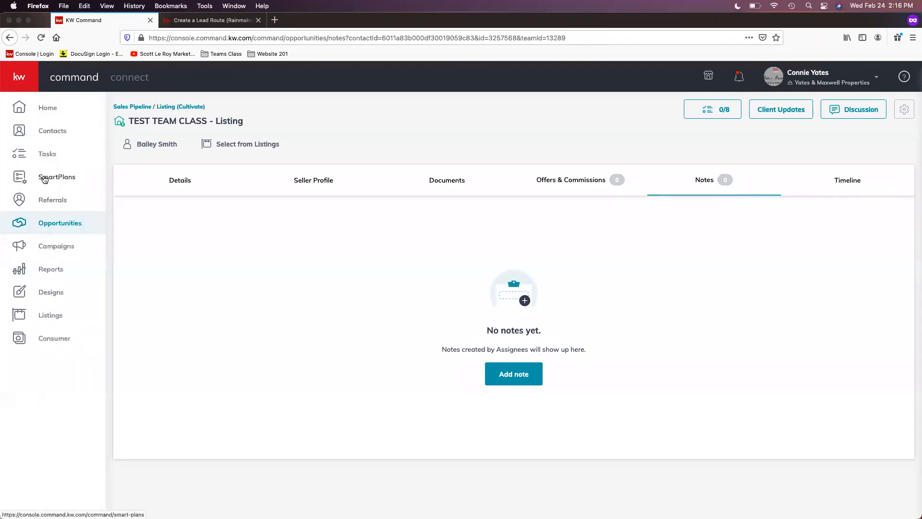
pyautogui.click(65, 181)
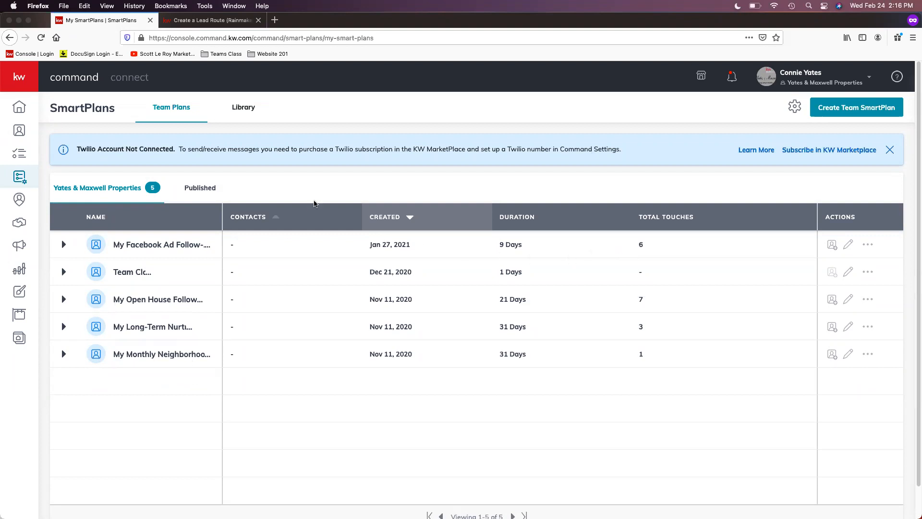
# Compare the SmartPlans of the personal account and the team account by switching between them, ending in the team account.
pyautogui.click(808, 77)
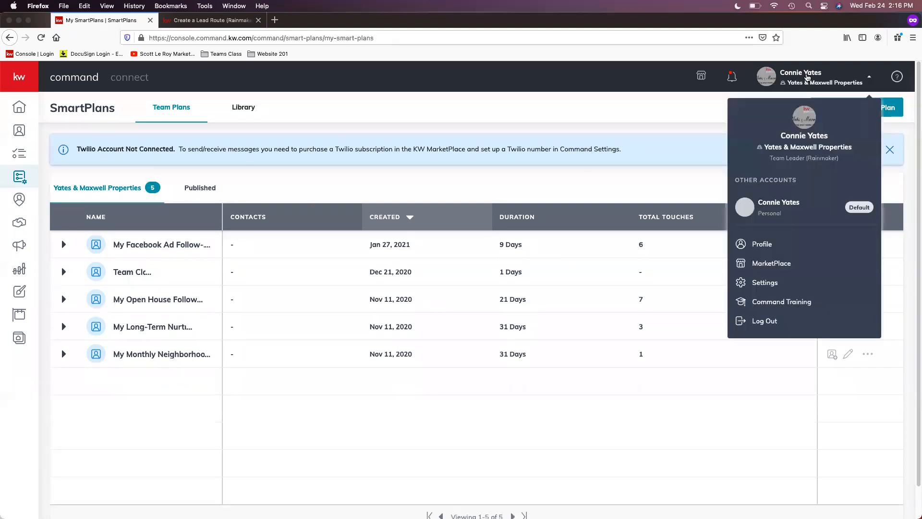
pyautogui.click(788, 211)
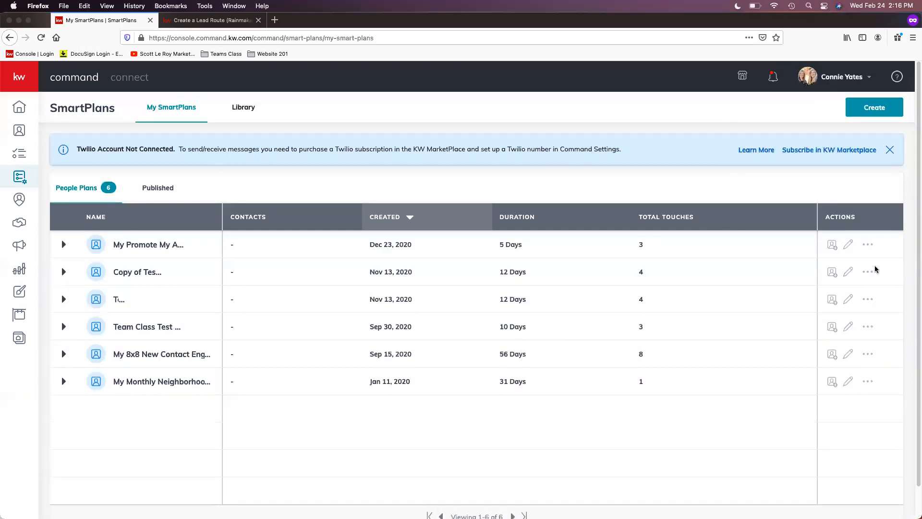
pyautogui.click(833, 77)
pyautogui.click(800, 194)
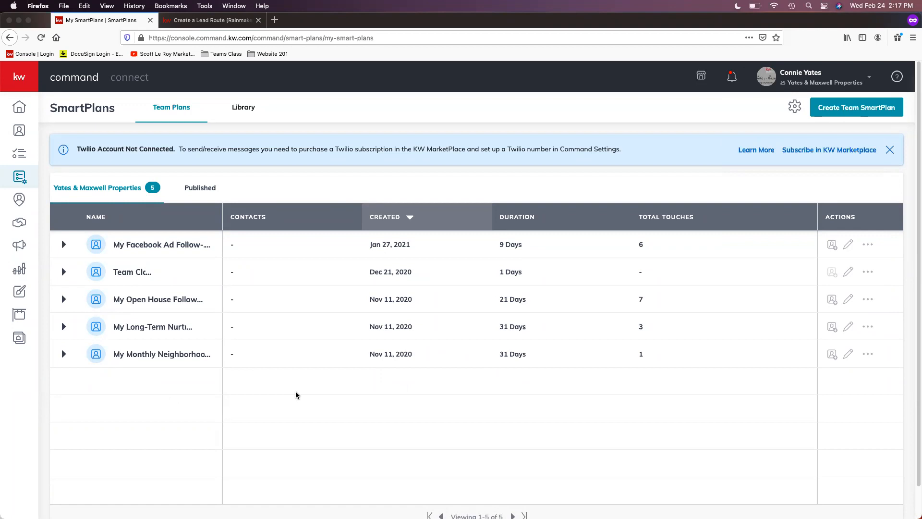
pyautogui.click(806, 82)
pyautogui.click(803, 206)
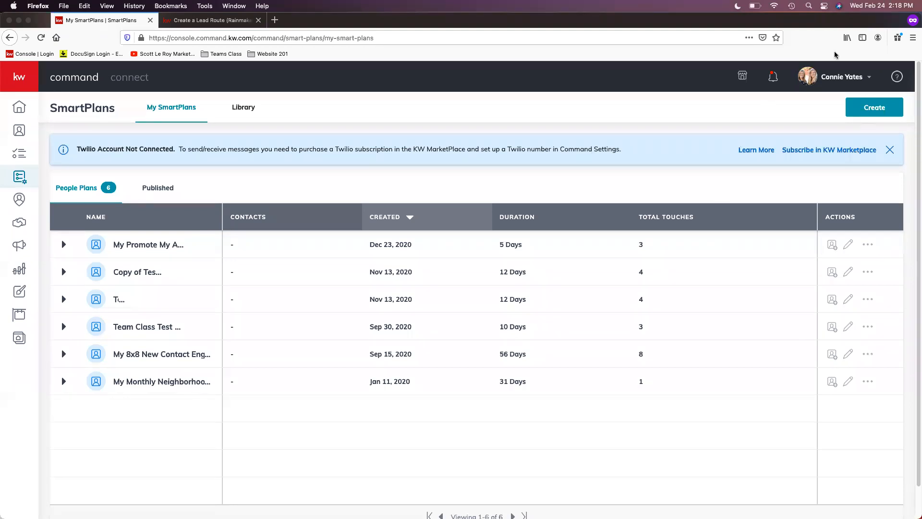
pyautogui.click(841, 79)
pyautogui.click(815, 196)
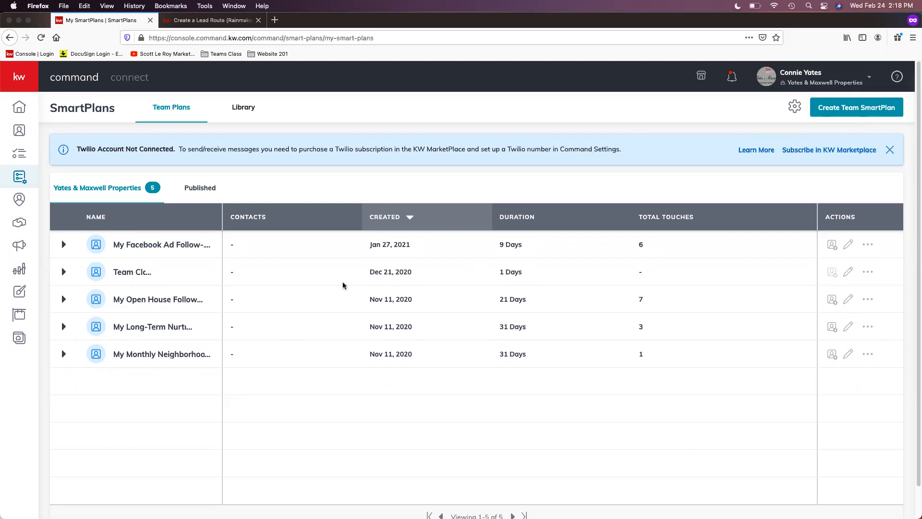
# Open the SmartPlans Library and look through all the Keller Williams plans, returning to the first set.
pyautogui.click(242, 108)
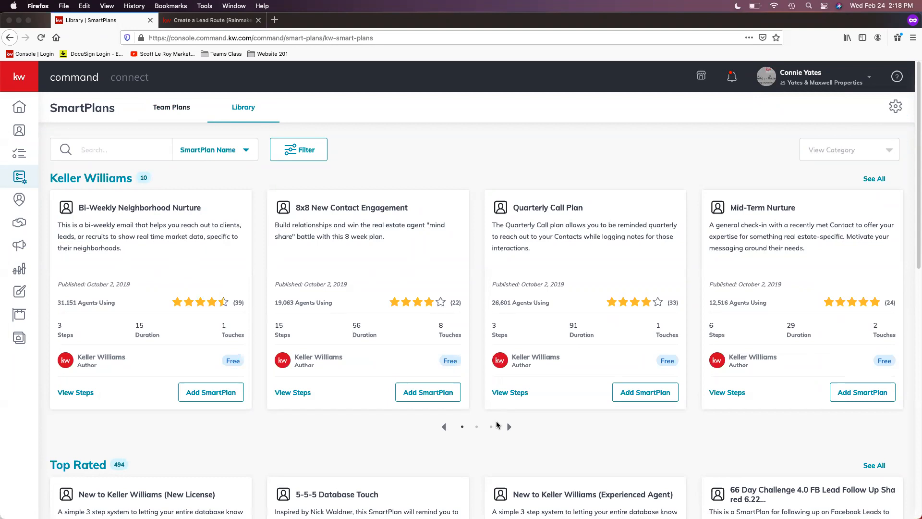
pyautogui.click(507, 427)
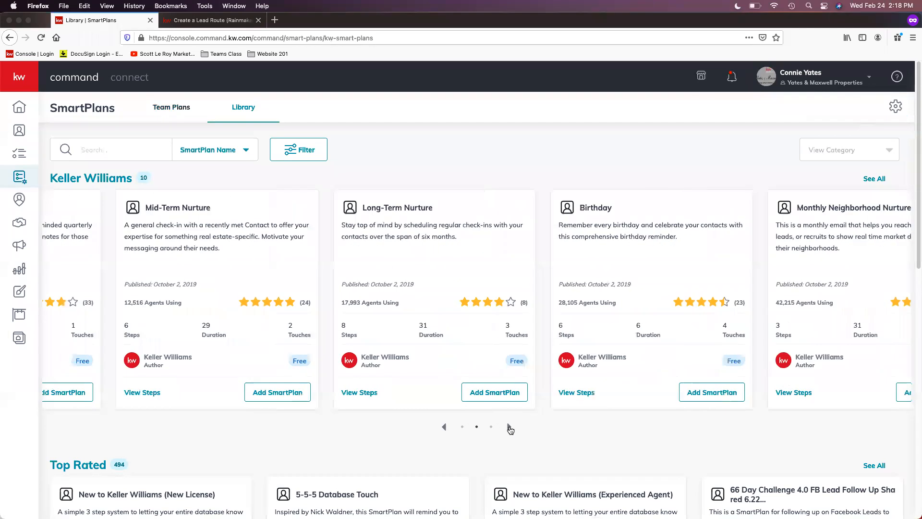
pyautogui.click(509, 427)
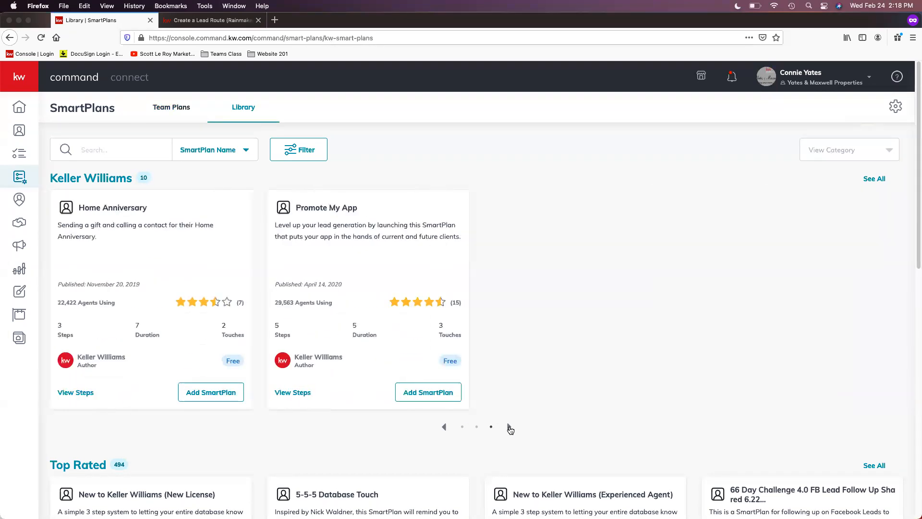
pyautogui.click(443, 427)
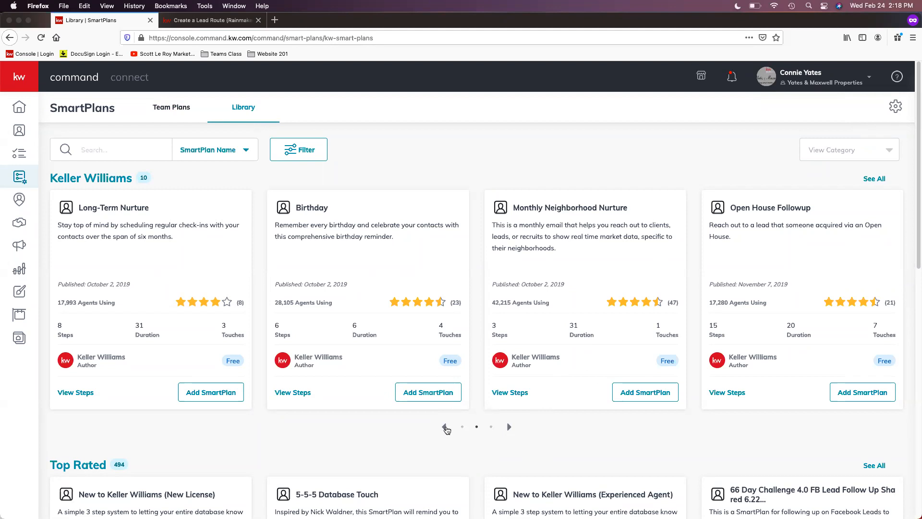
pyautogui.click(444, 427)
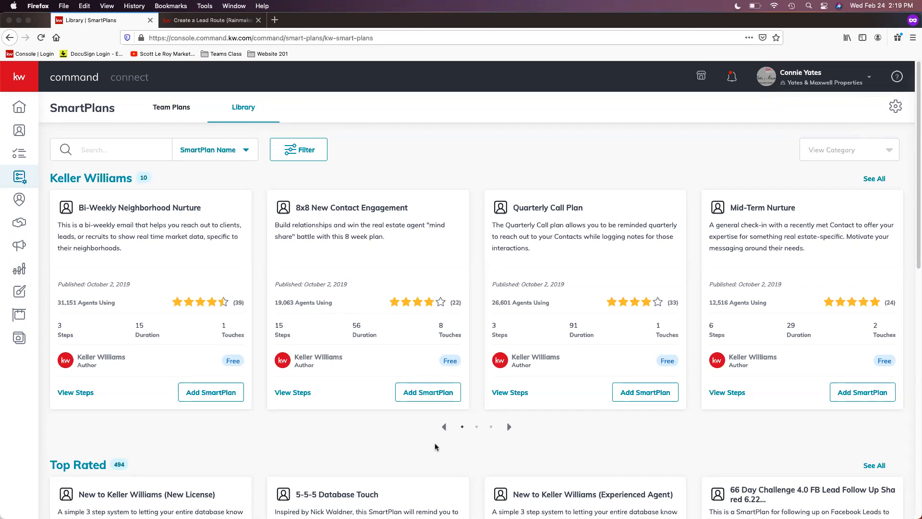
# Look over the Top Rated and What's New sections of the SmartPlans Library.
pyautogui.scroll(-5, 435, 447)
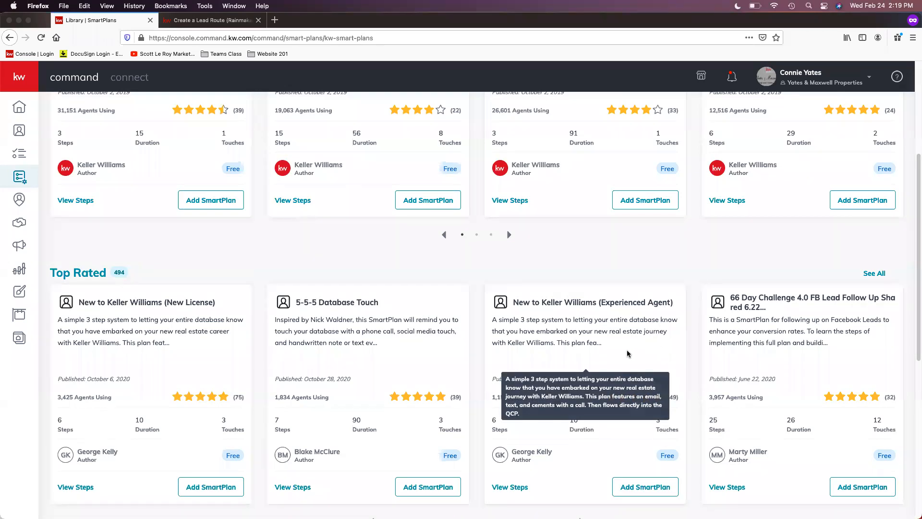
pyautogui.scroll(-1, 627, 356)
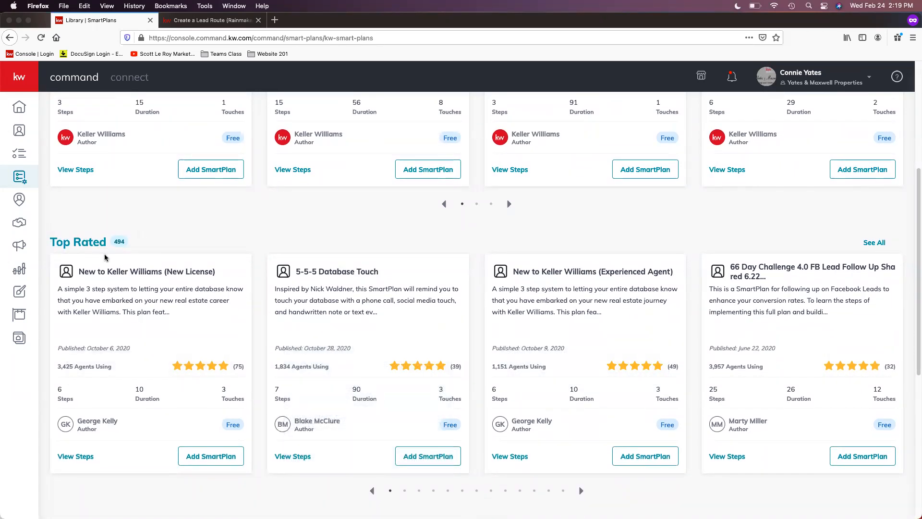
pyautogui.scroll(-5, 180, 366)
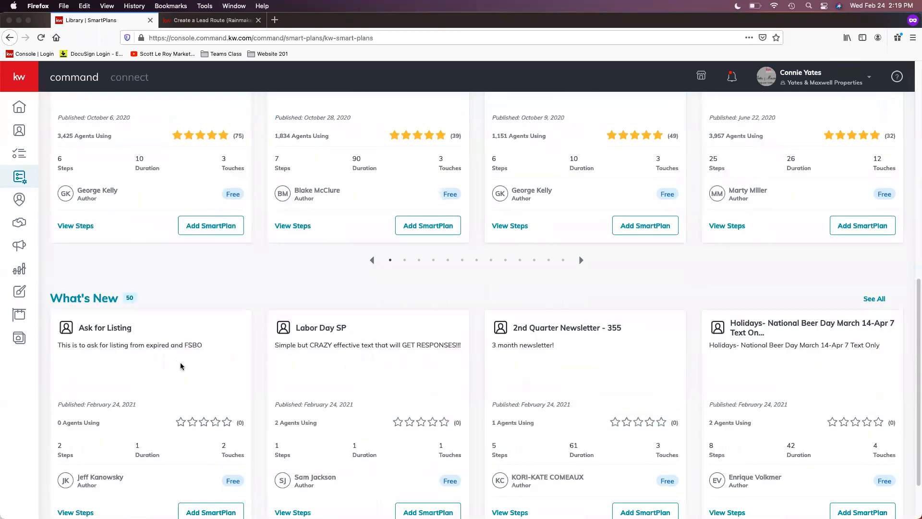
pyautogui.scroll(-2, 140, 328)
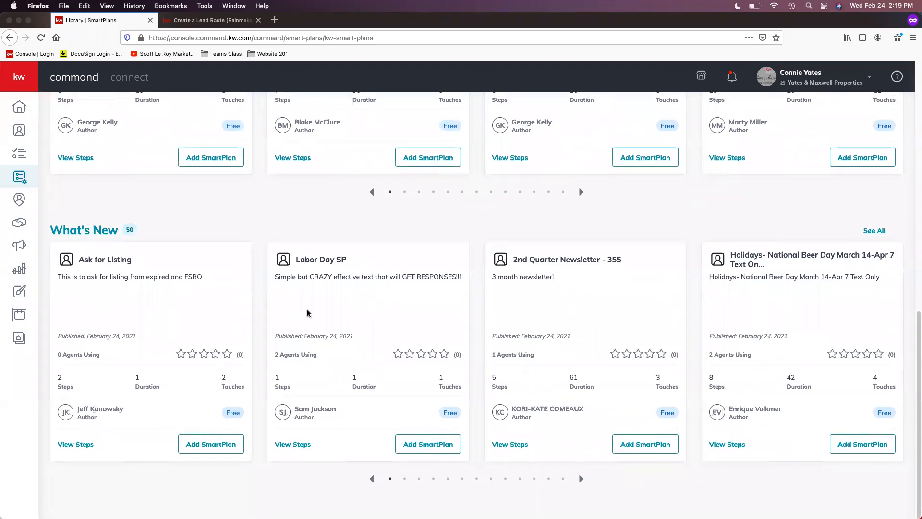
pyautogui.scroll(5, 308, 313)
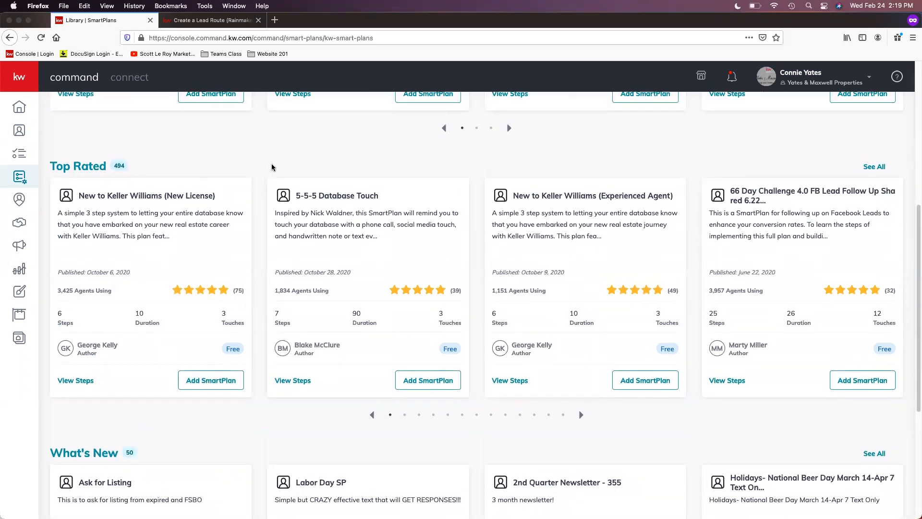
pyautogui.scroll(6, 272, 167)
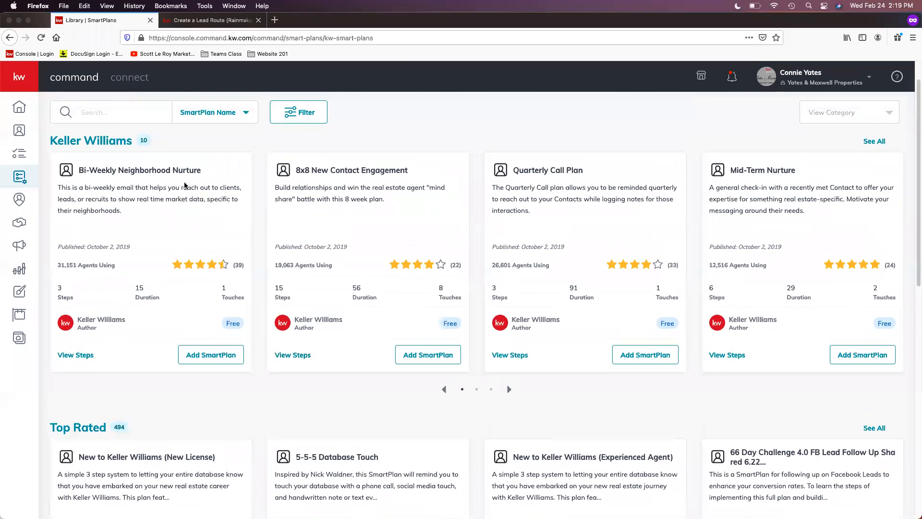
# Search the SmartPlans Library for "follow-up" by SmartPlan name and look through the matching plans.
pyautogui.click(120, 151)
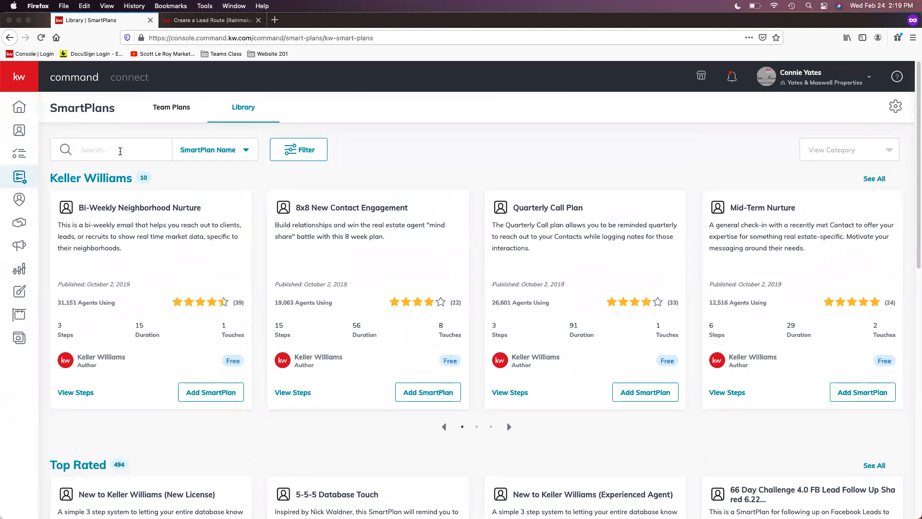
pyautogui.write('follow-up')
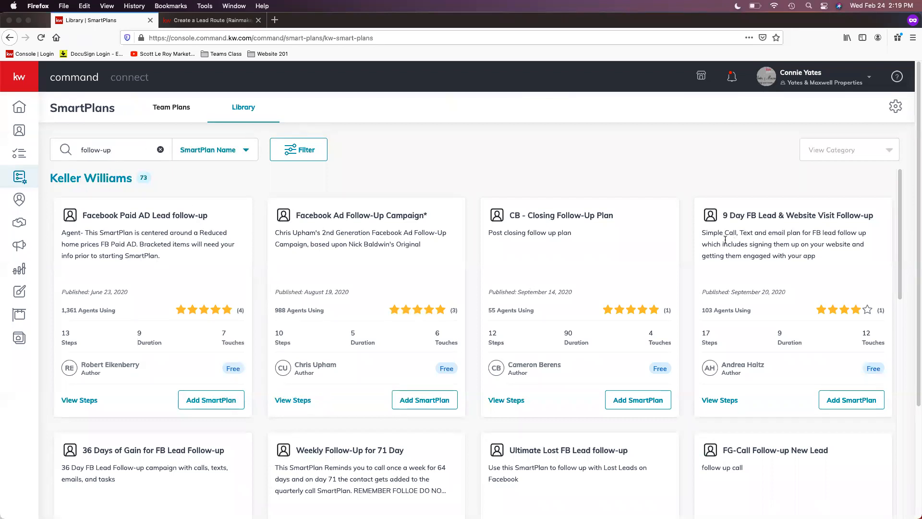
pyautogui.scroll(-5, 726, 242)
pyautogui.scroll(-5, 726, 243)
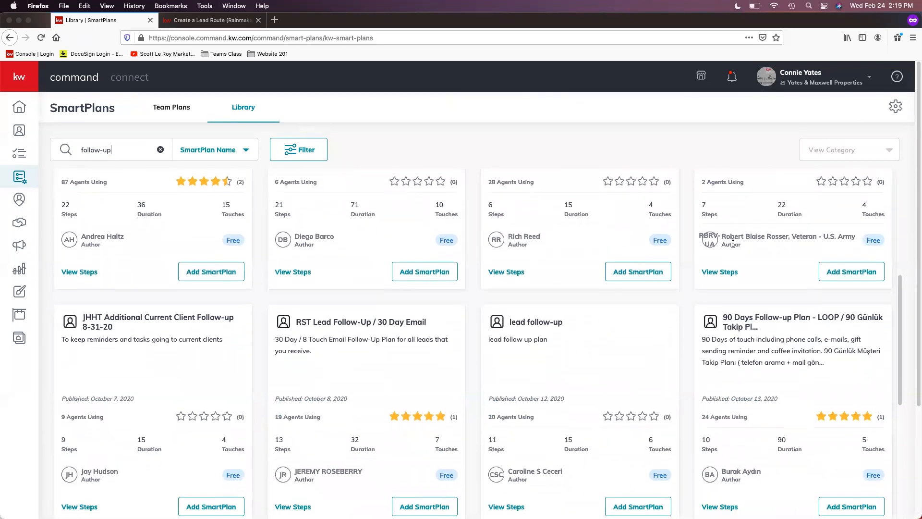
pyautogui.scroll(9, 581, 316)
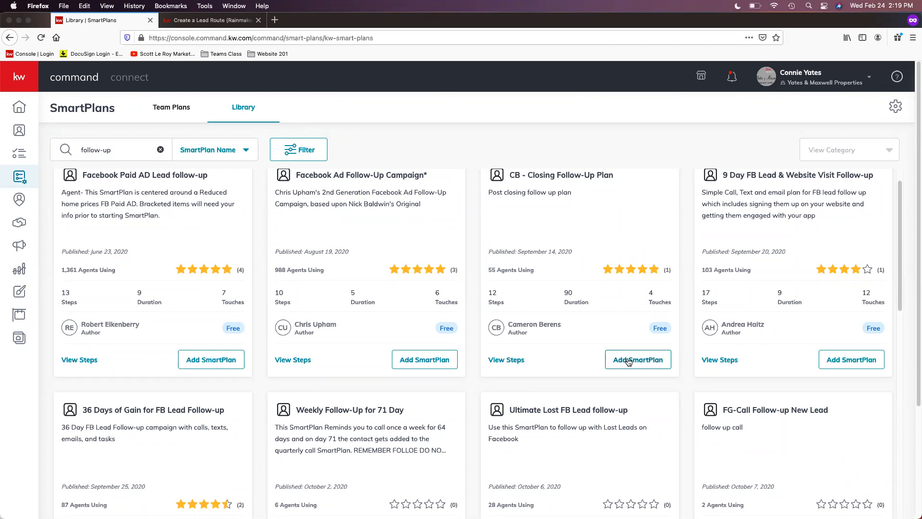
pyautogui.scroll(2, 482, 389)
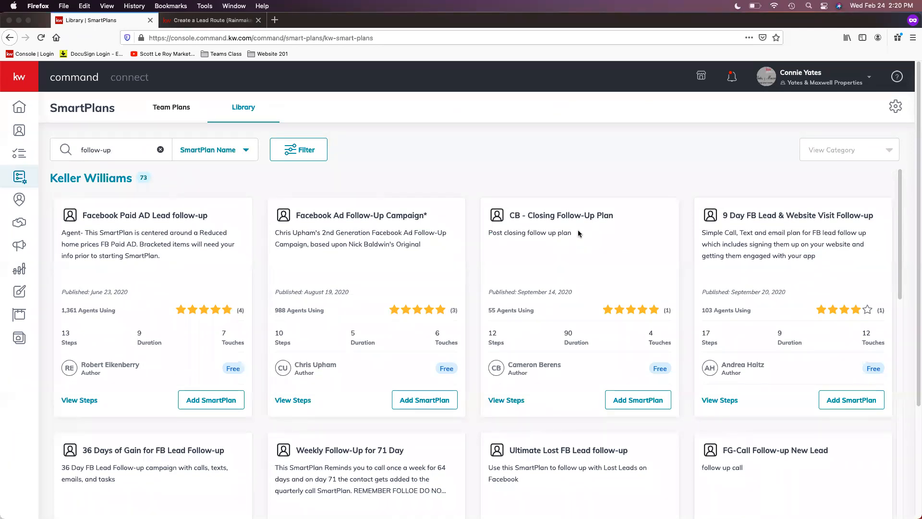
# Review the steps of the CB - Closing Follow-Up Plan, including its touch task details, without adding the plan.
pyautogui.click(509, 401)
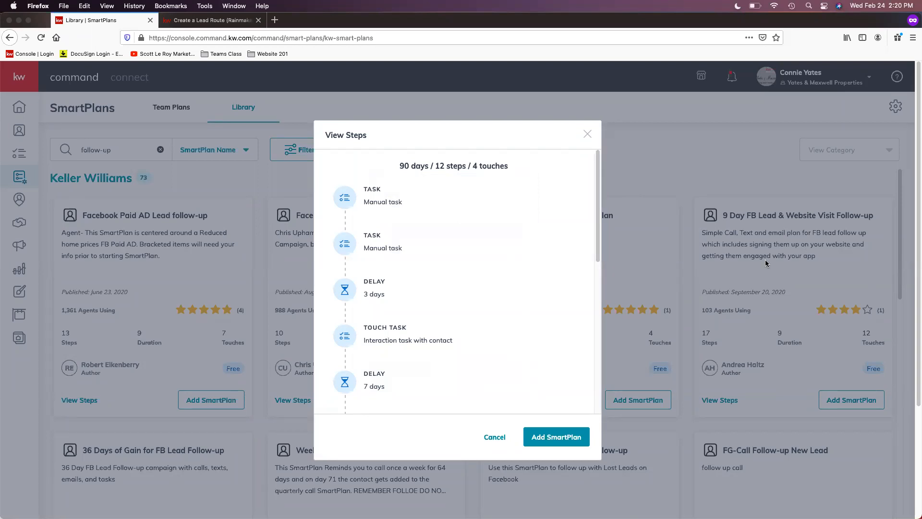
pyautogui.scroll(-1, 552, 217)
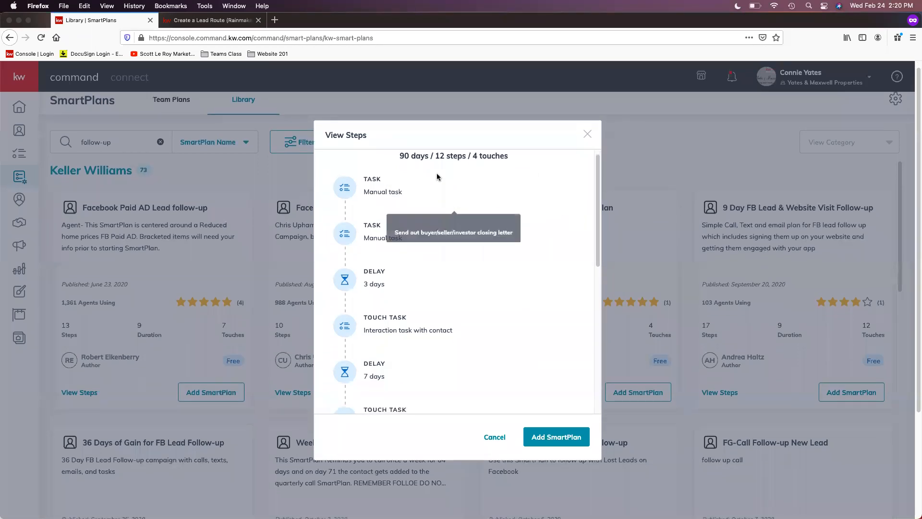
pyautogui.scroll(-1, 403, 267)
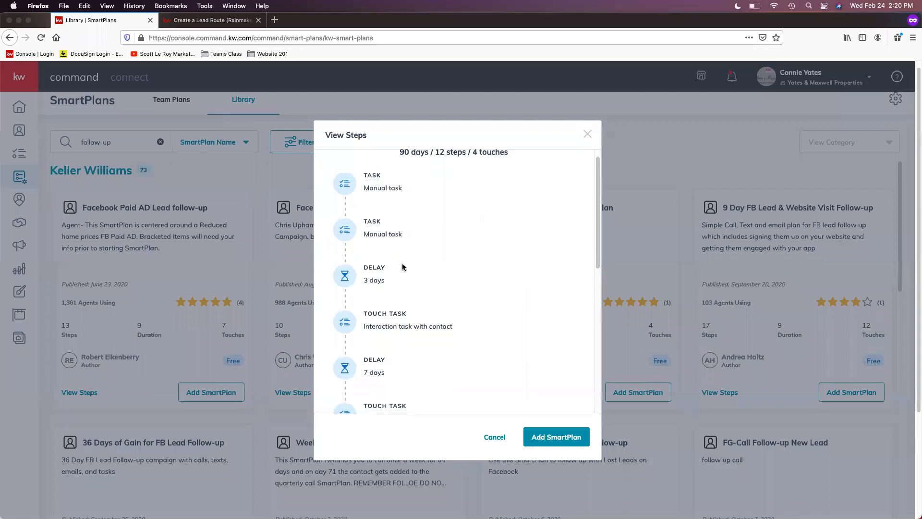
pyautogui.scroll(-3, 402, 263)
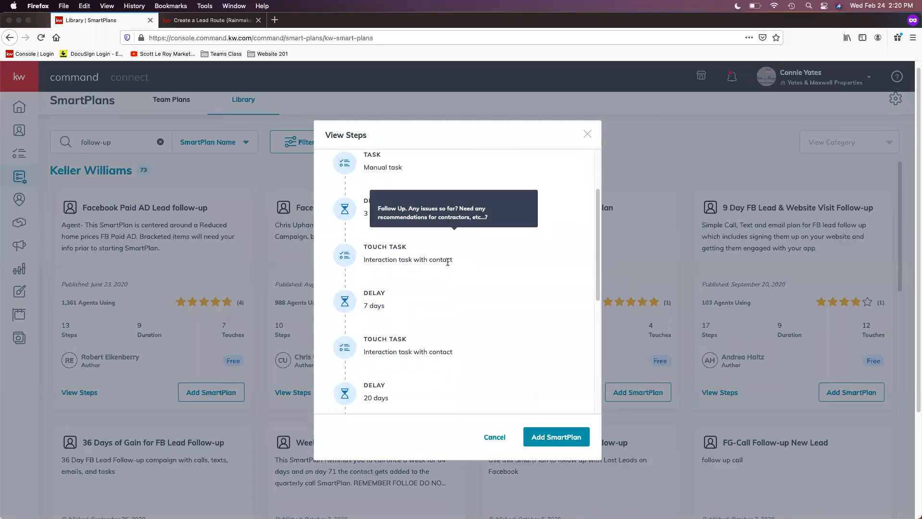
pyautogui.scroll(-2, 447, 268)
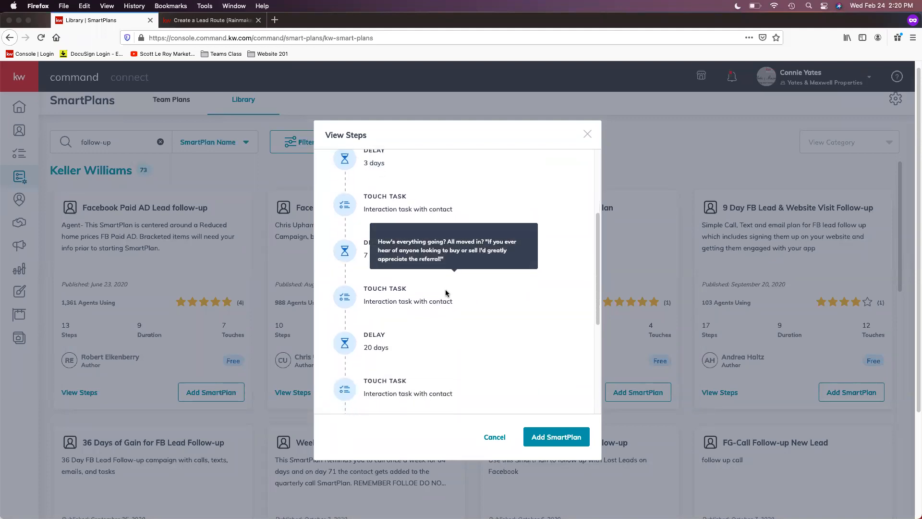
pyautogui.moveTo(451, 406)
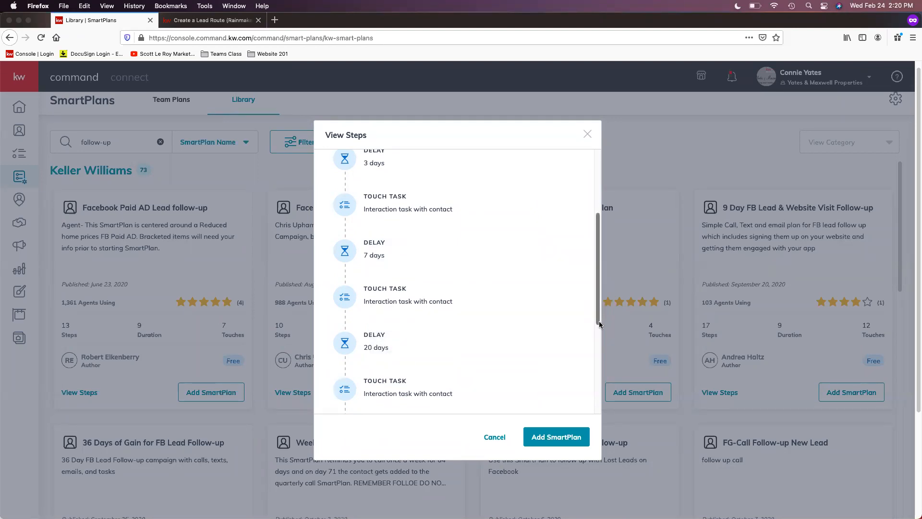
pyautogui.click(494, 438)
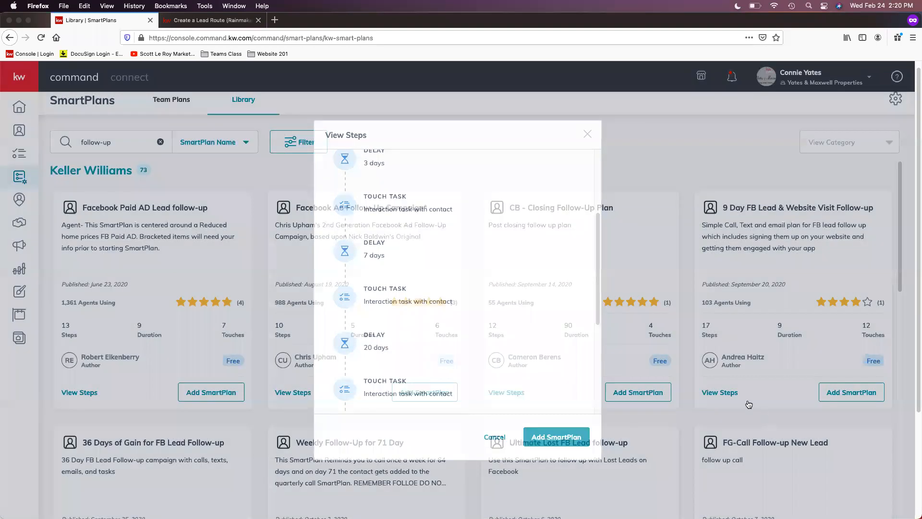
# Review the steps of the 9 Day FB Lead & Website Visit Follow-up plan, including its call, text and email previews, without adding it.
pyautogui.click(720, 392)
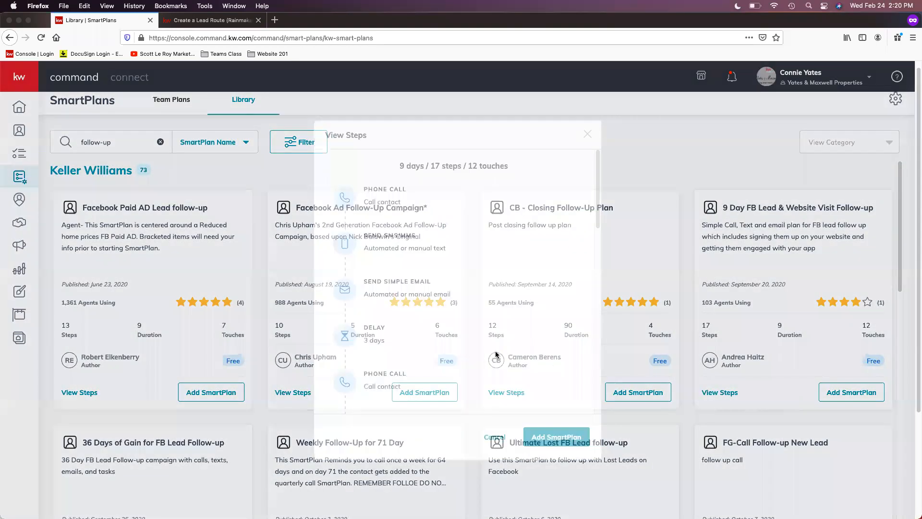
pyautogui.moveTo(487, 264)
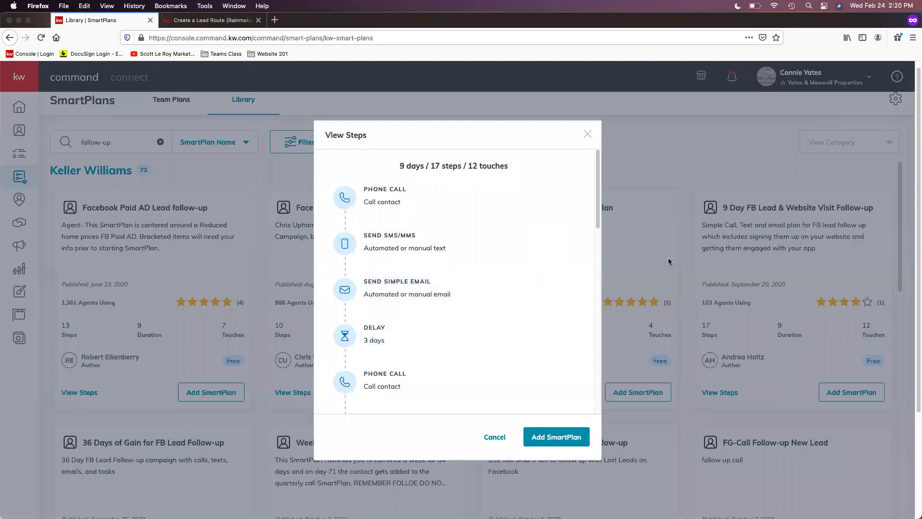
pyautogui.moveTo(483, 205)
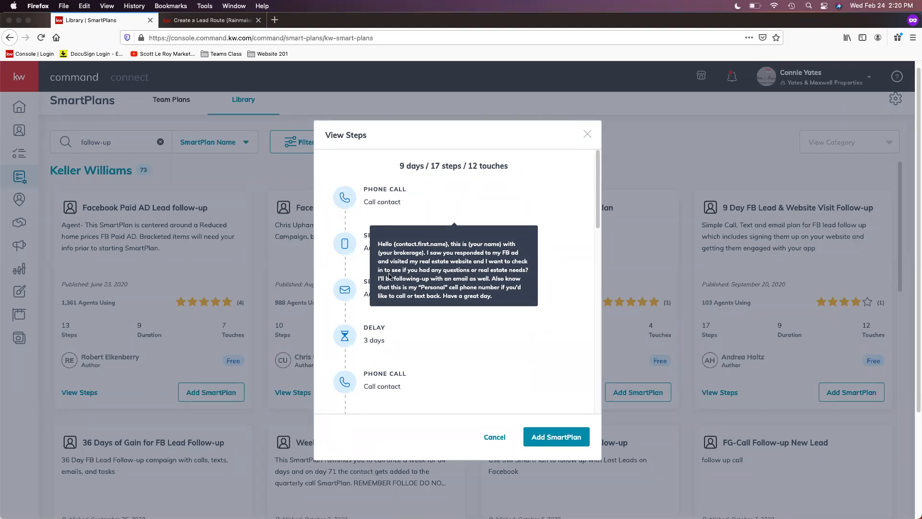
pyautogui.moveTo(420, 246)
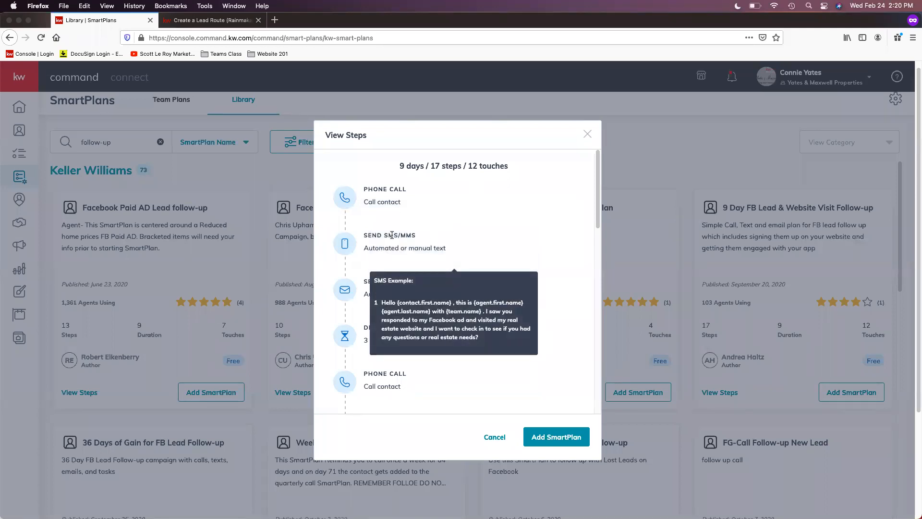
pyautogui.moveTo(393, 290)
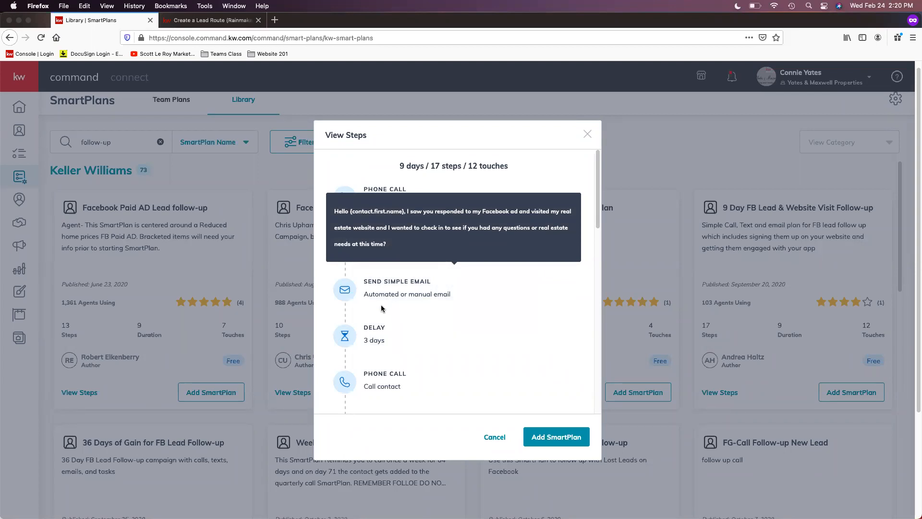
pyautogui.scroll(-3, 384, 337)
pyautogui.moveTo(386, 383)
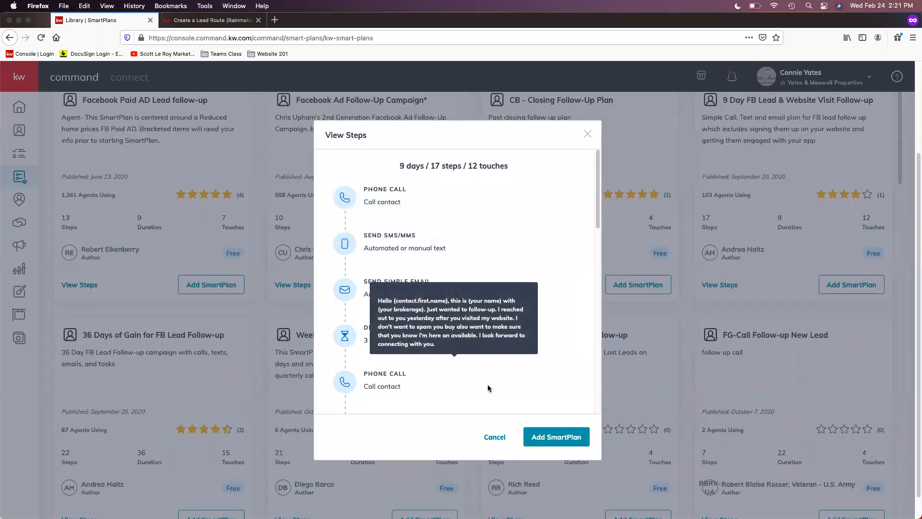
pyautogui.moveTo(597, 165); pyautogui.dragTo(604, 233)
pyautogui.moveTo(369, 234)
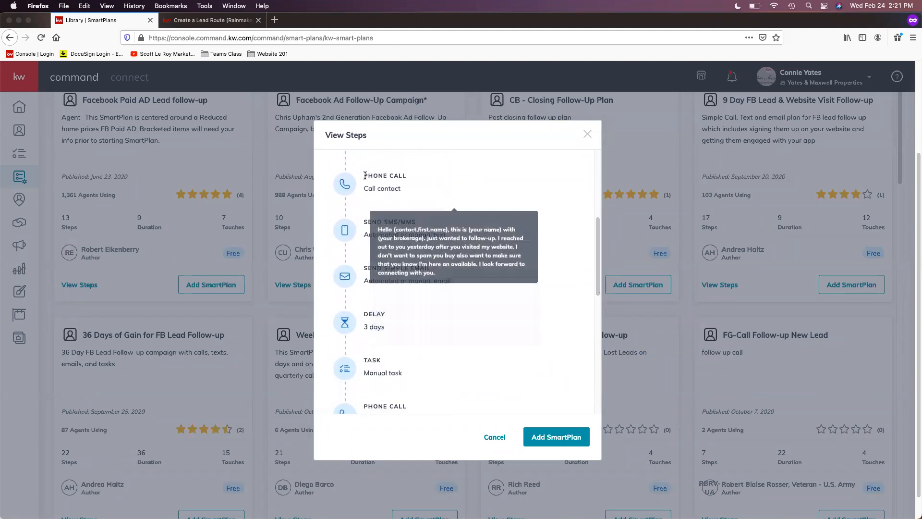
pyautogui.moveTo(376, 277)
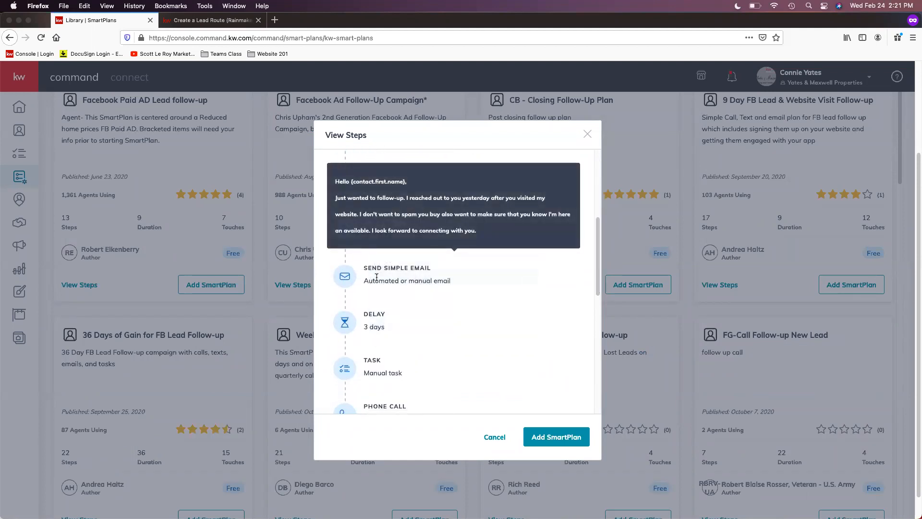
pyautogui.moveTo(372, 370)
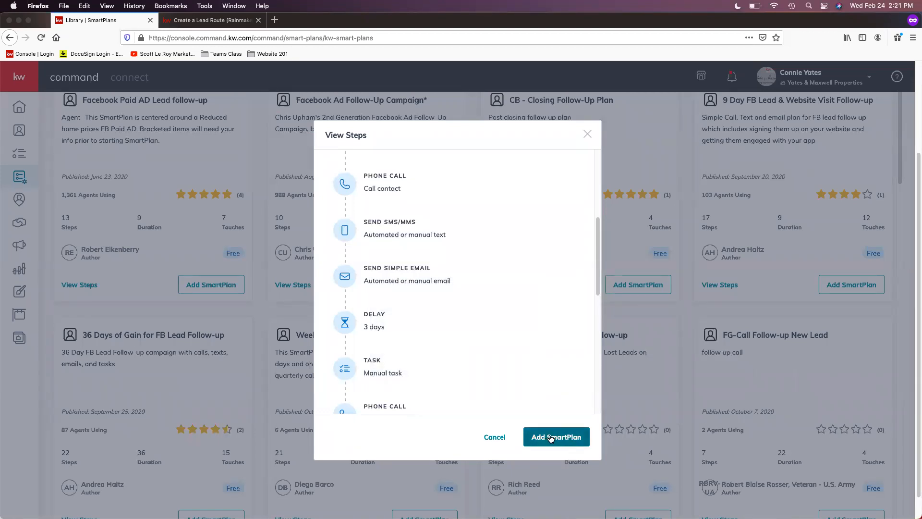
pyautogui.click(508, 435)
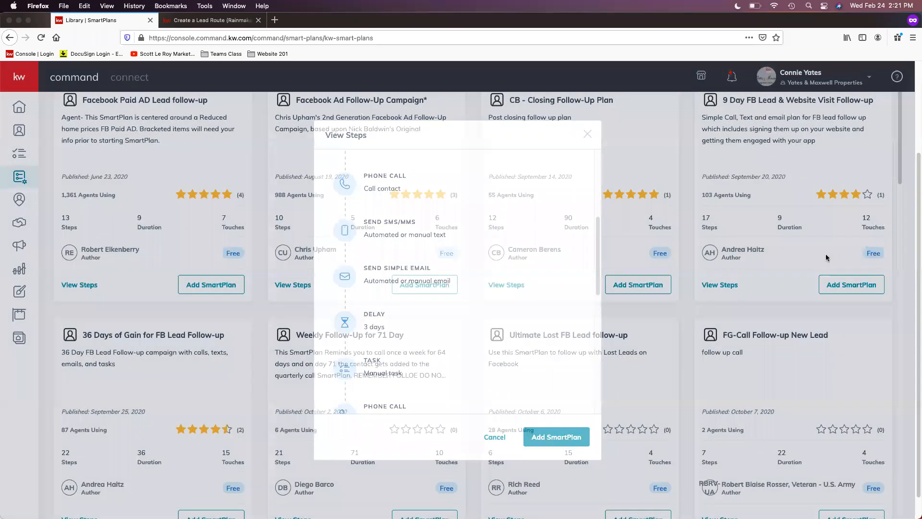
# Add the 9 Day FB Lead & Website Visit Follow-up plan to the team's SmartPlans under the name "Team Class 2".
pyautogui.scroll(2, 848, 291)
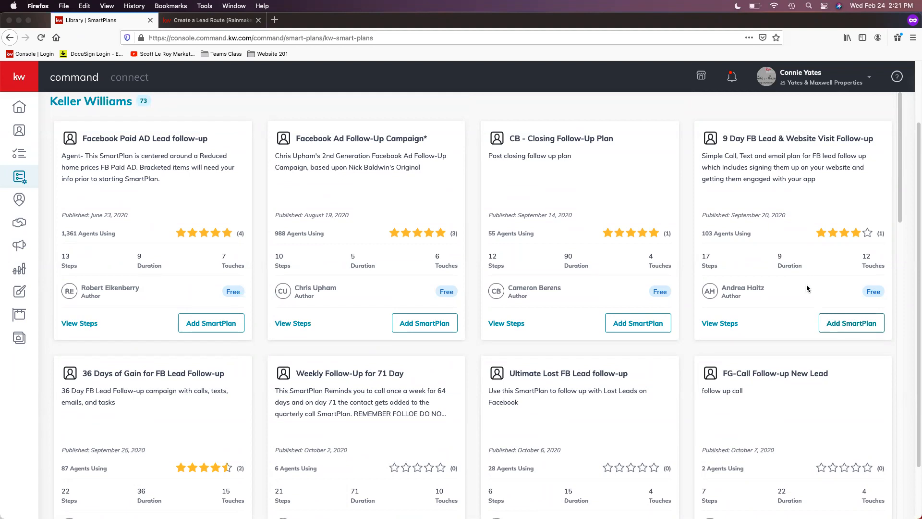
pyautogui.click(858, 331)
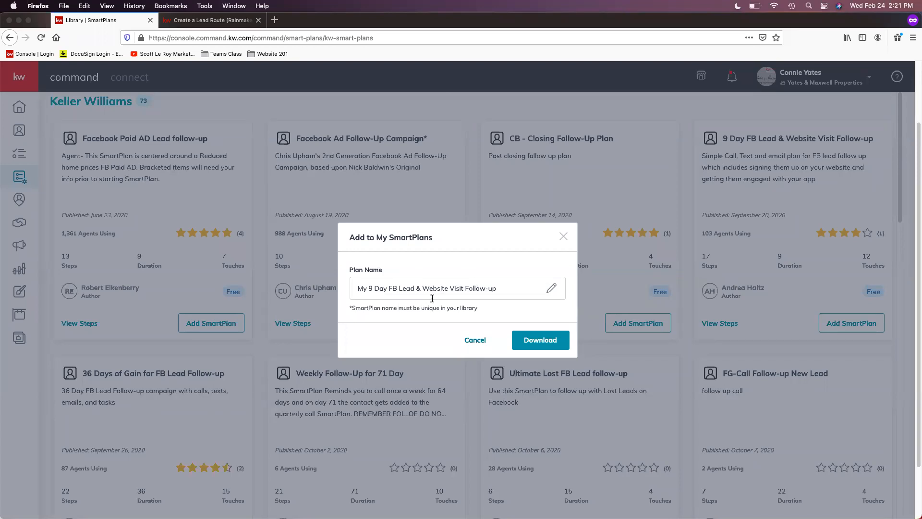
pyautogui.click(523, 293)
pyautogui.press('super+a')
pyautogui.write('Team Class')
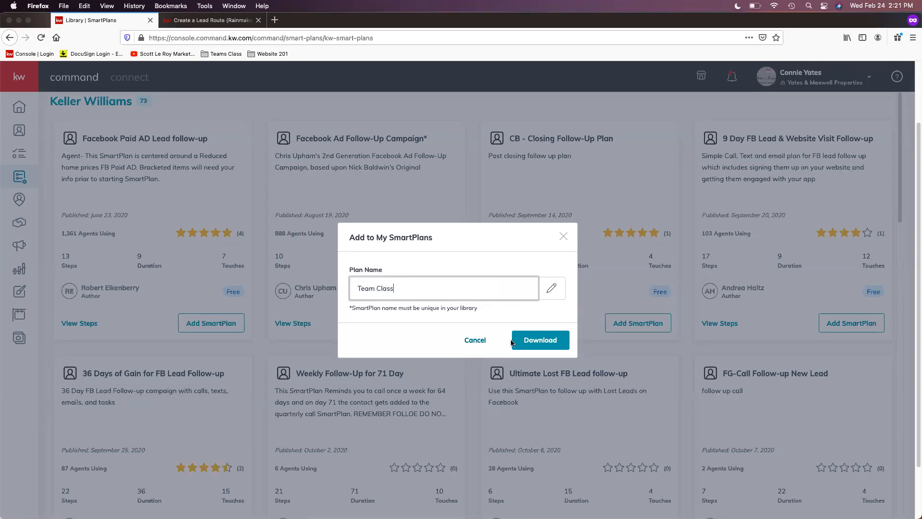
pyautogui.click(544, 347)
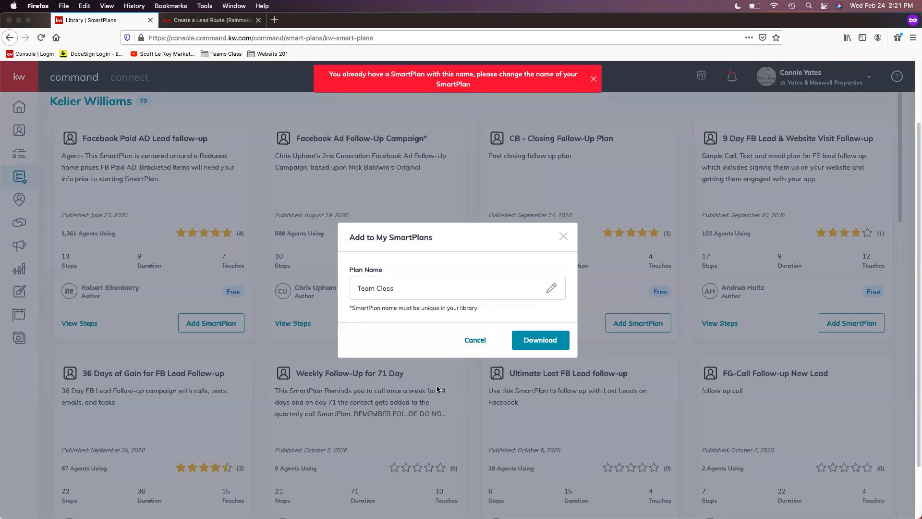
pyautogui.click(410, 286)
pyautogui.write('2')
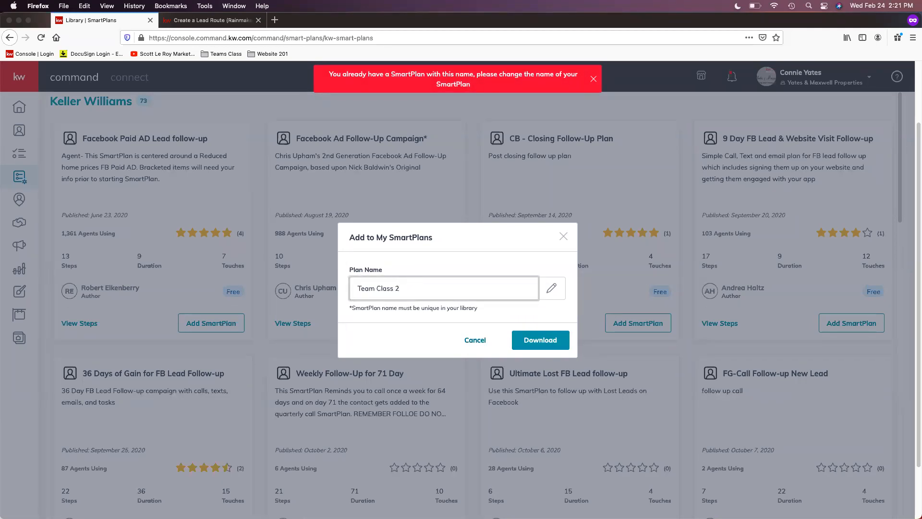
pyautogui.click(557, 343)
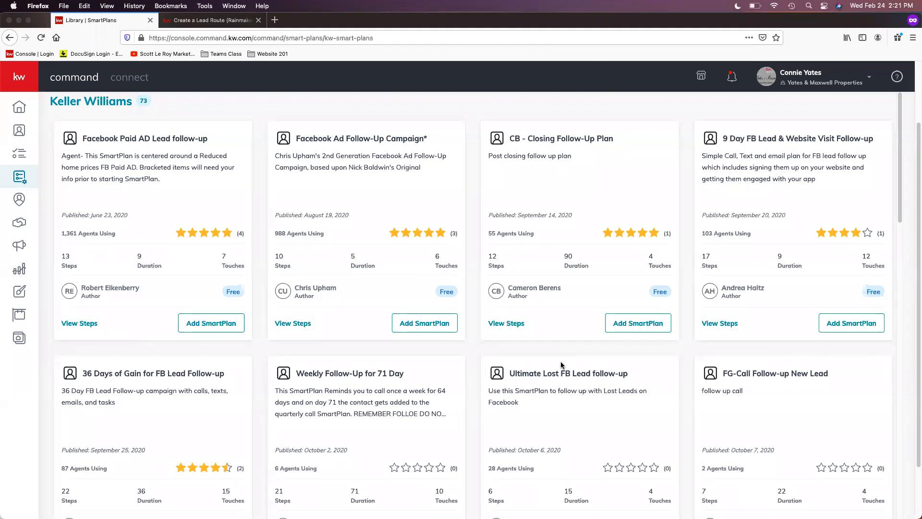
# Go to the team's own SmartPlans and expand the newly added Team Class 2 plan to look over its steps.
pyautogui.scroll(3, 220, 244)
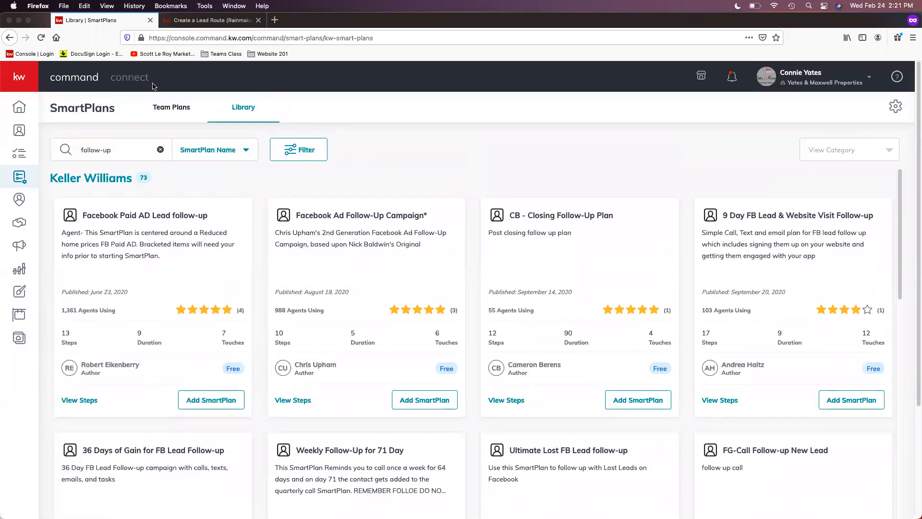
pyautogui.click(175, 116)
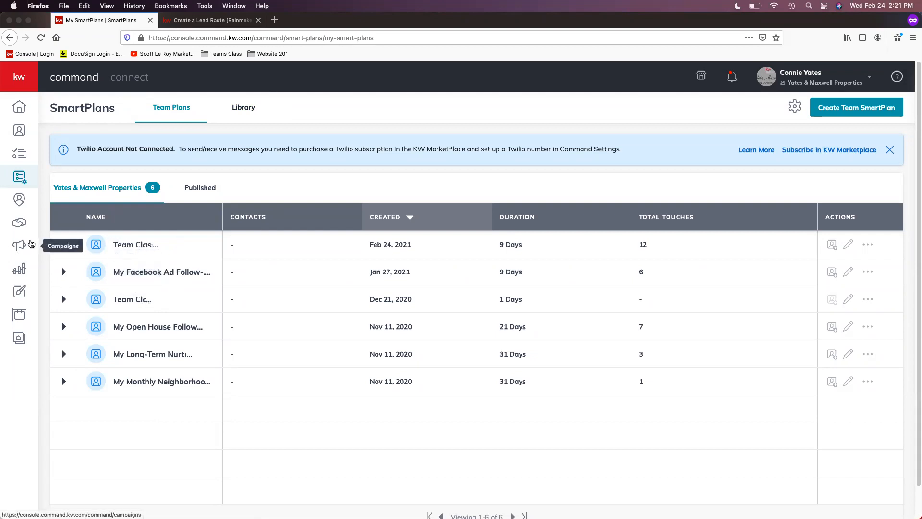
pyautogui.click(63, 244)
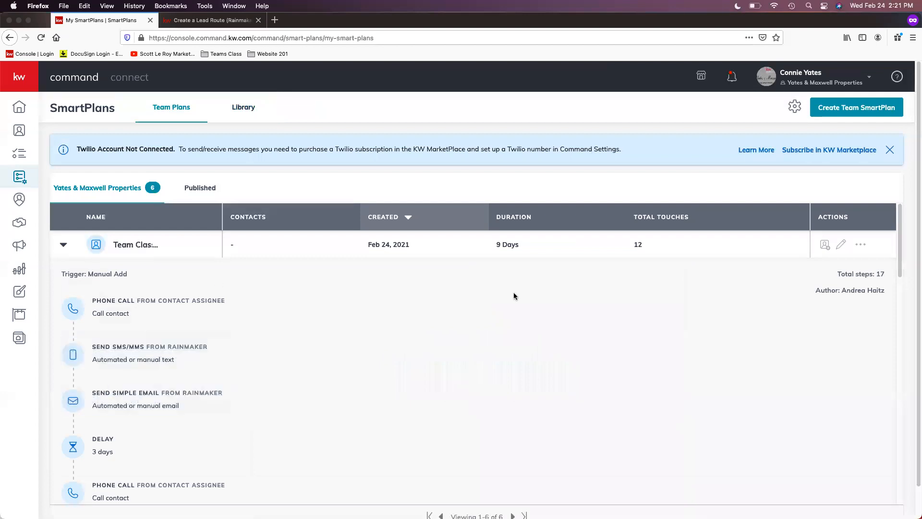
pyautogui.scroll(-2, 203, 370)
pyautogui.scroll(2, 128, 336)
# Open the Team Class 2 plan for editing and review its call, text and email steps down to text message #6.
pyautogui.click(841, 247)
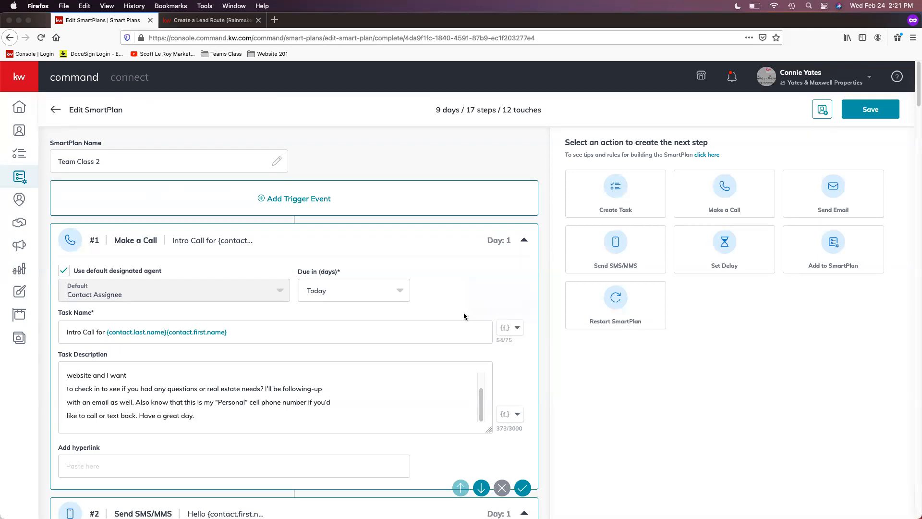
pyautogui.scroll(-2, 404, 303)
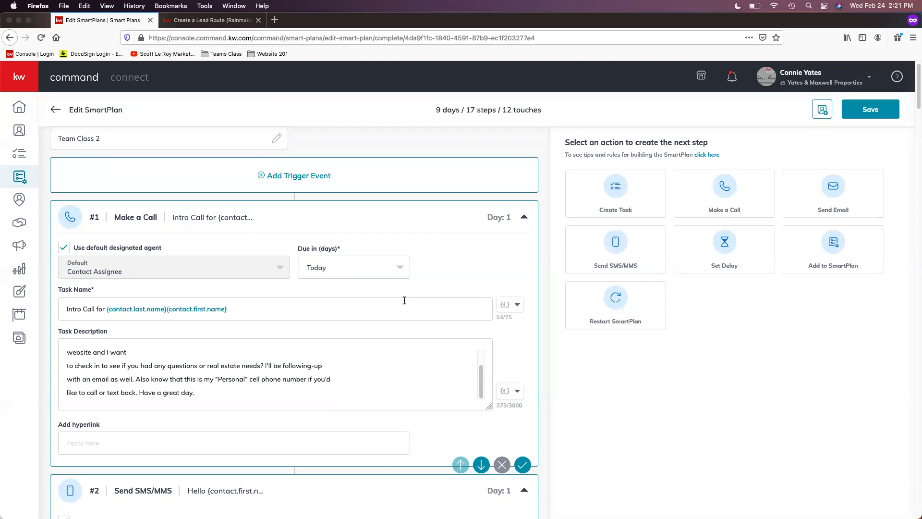
pyautogui.scroll(-1, 397, 299)
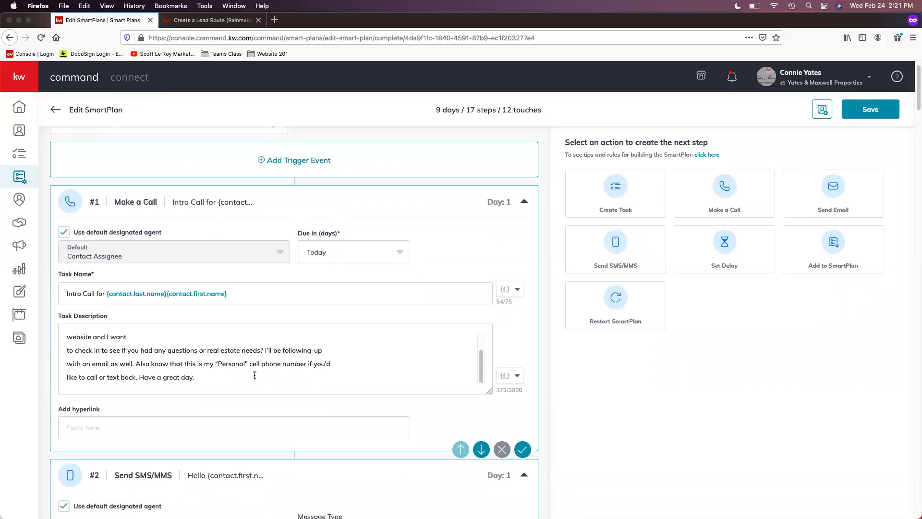
pyautogui.scroll(-1, 159, 355)
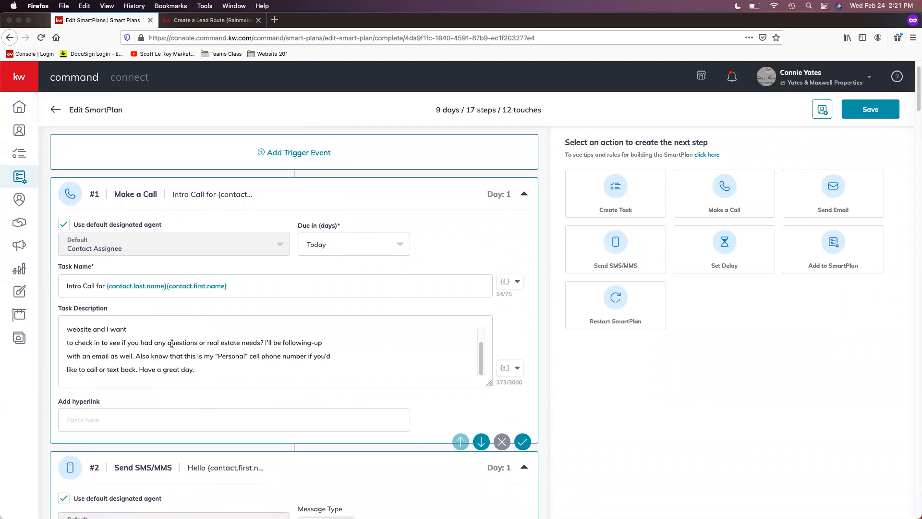
pyautogui.scroll(-5, 472, 374)
pyautogui.scroll(-10, 442, 380)
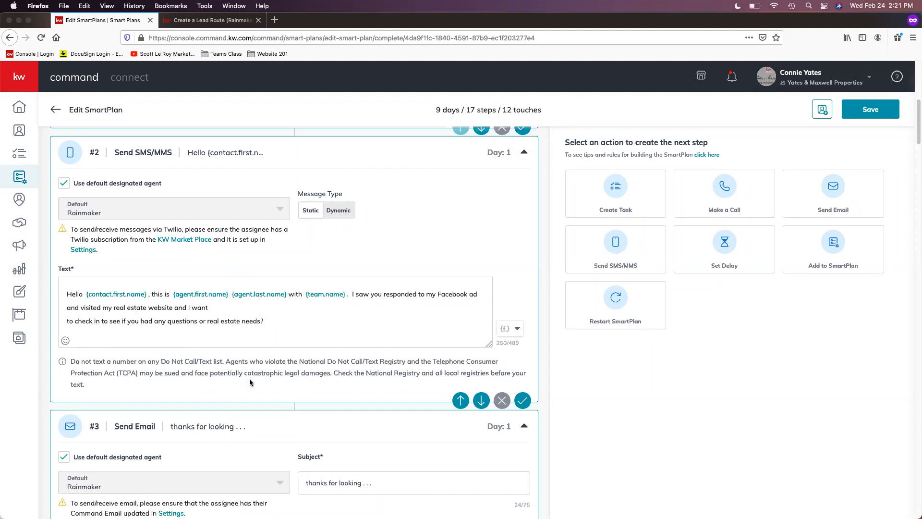
pyautogui.scroll(-3, 304, 257)
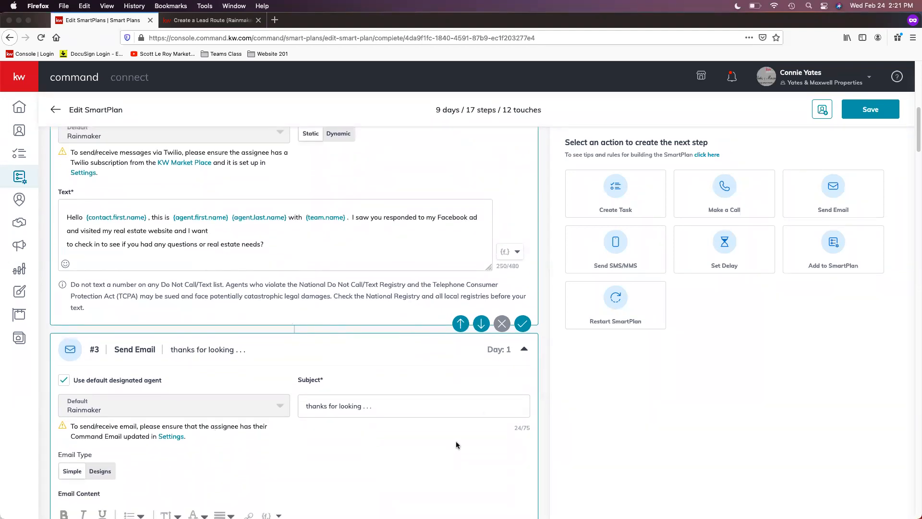
pyautogui.scroll(2, 278, 360)
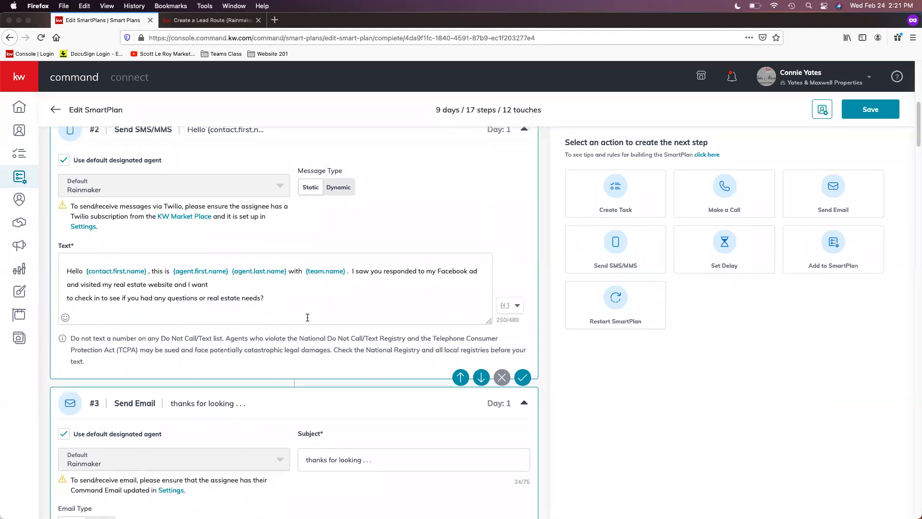
pyautogui.scroll(-15, 336, 365)
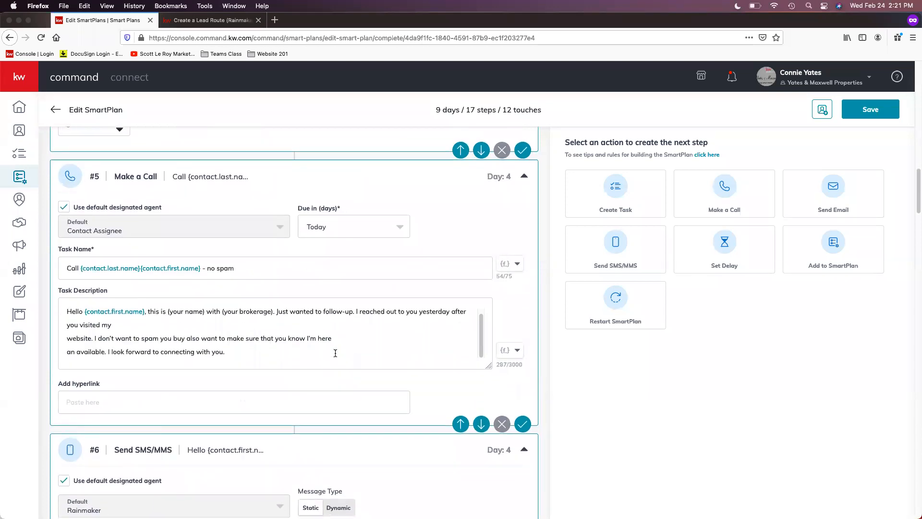
pyautogui.scroll(-5, 336, 353)
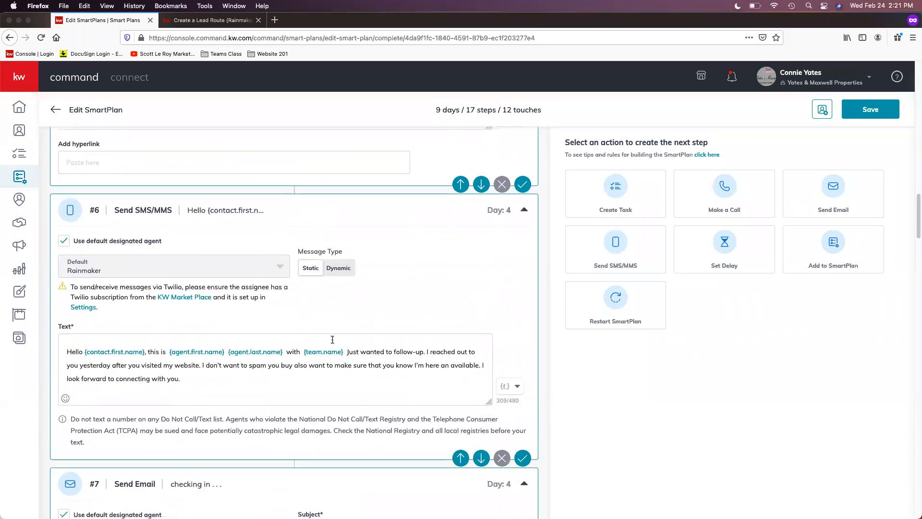
pyautogui.scroll(-2, 333, 340)
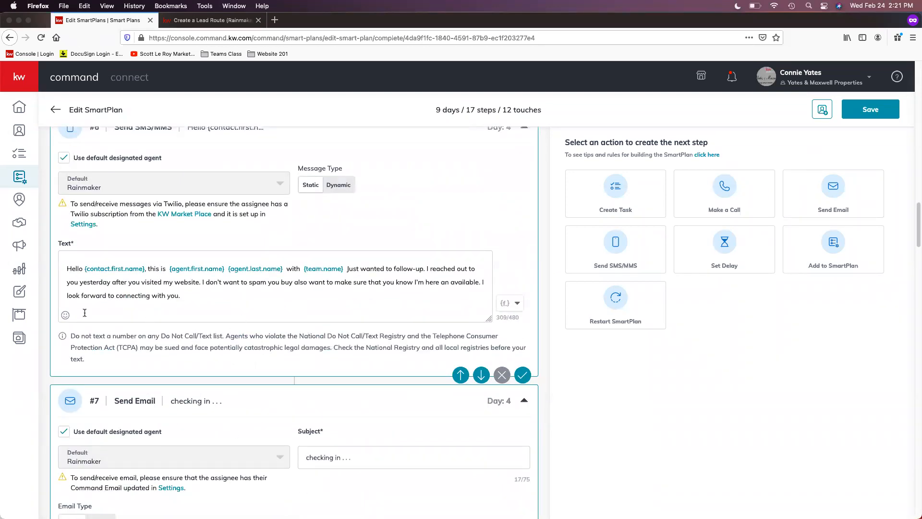
# Try out a sender's name as a sign-off below the step #6 text message, and remove it again.
pyautogui.press('Return')
pyautogui.press('Return')
pyautogui.write('-Jon Smith')
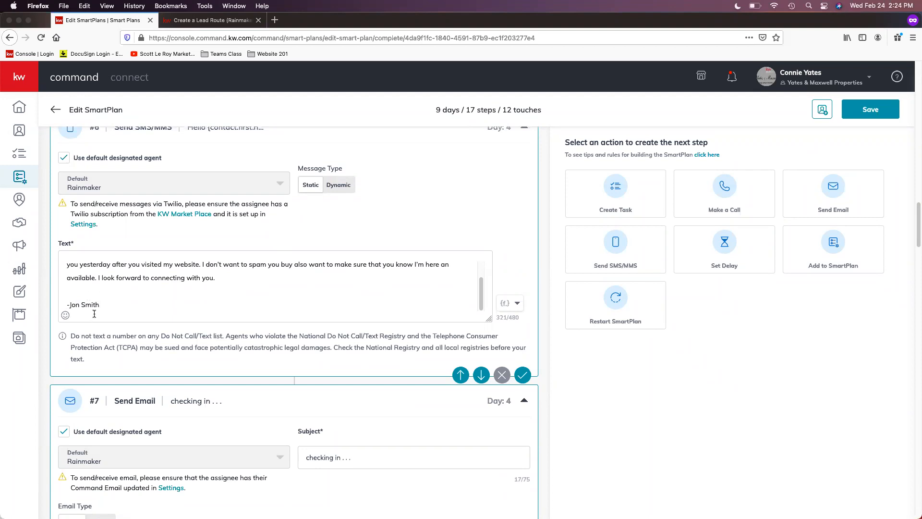
pyautogui.moveTo(127, 309); pyautogui.dragTo(52, 286)
pyautogui.press('BackSpace')
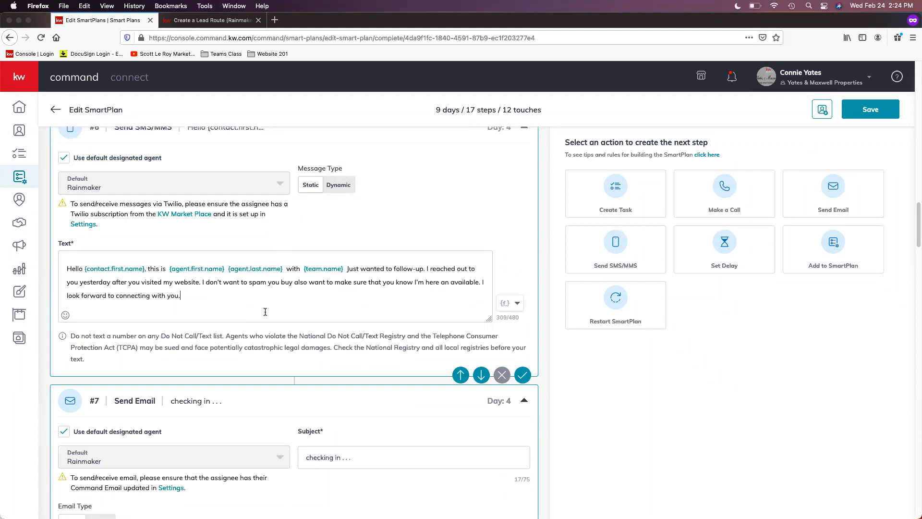
# Save the "checking in" email in step #7 and look over the delay and client account task that follow.
pyautogui.scroll(-5, 269, 313)
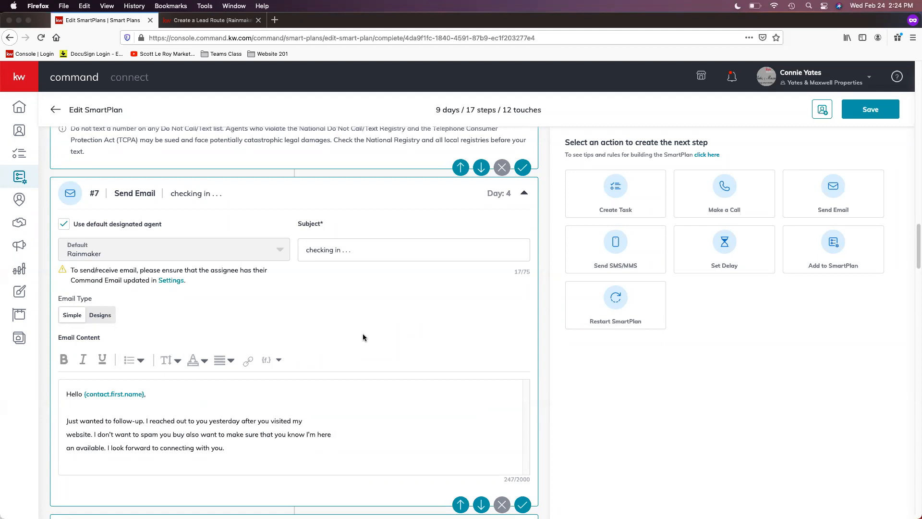
pyautogui.scroll(-3, 337, 302)
pyautogui.scroll(-4, 548, 451)
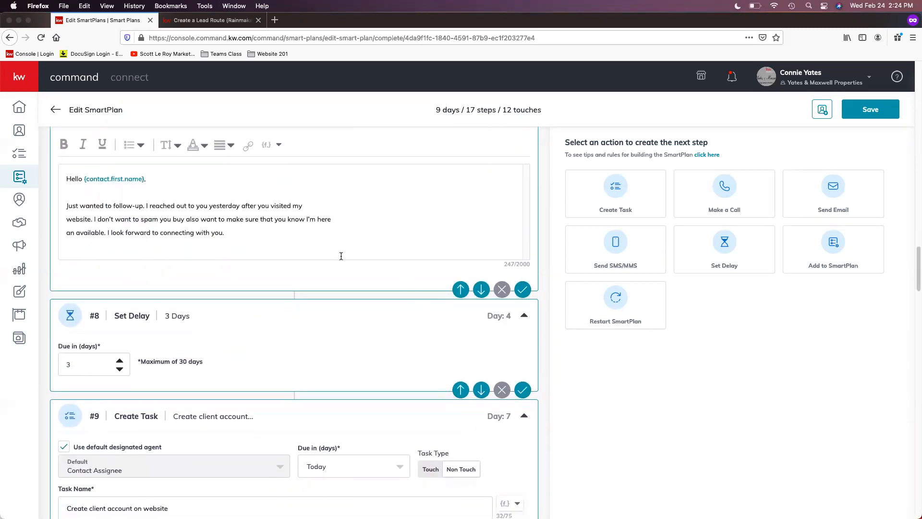
pyautogui.click(523, 289)
pyautogui.scroll(-2, 373, 289)
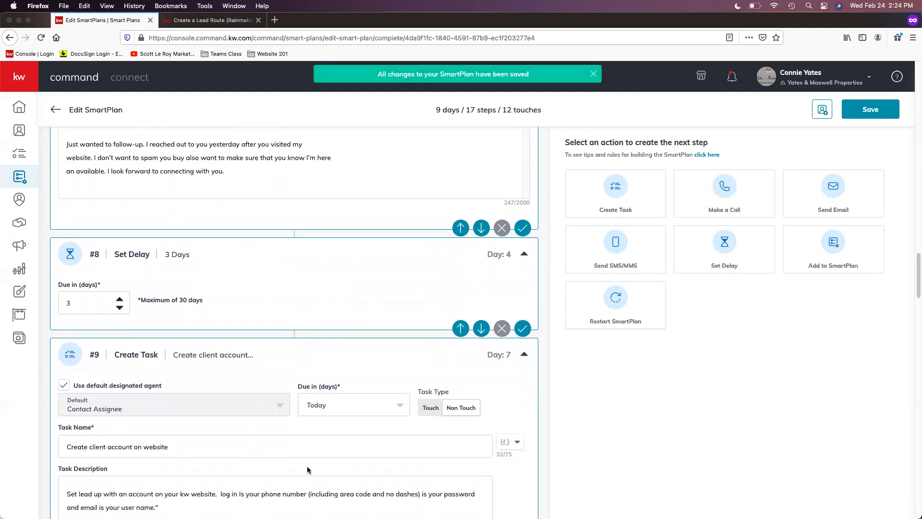
pyautogui.scroll(-1, 323, 494)
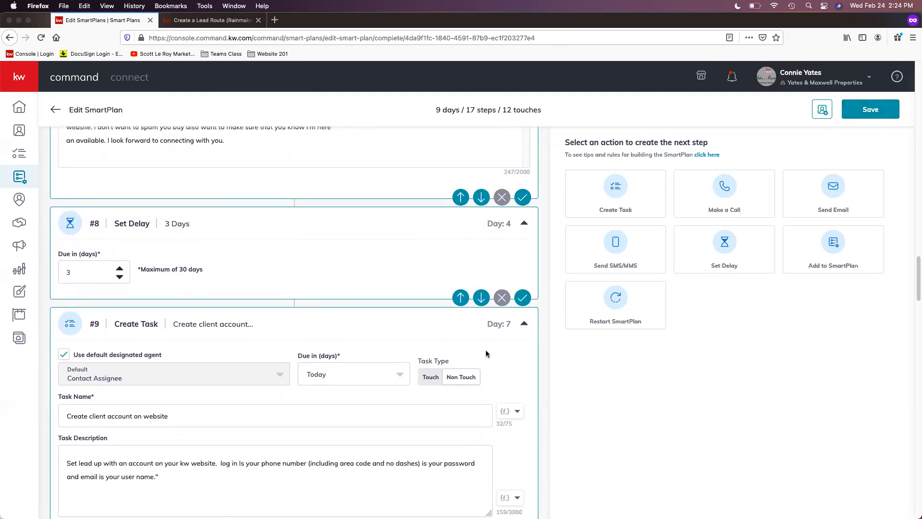
# Delete the "Create client account on website" task and move the 1-day delay in step #13 below the Free Home Search APP call.
pyautogui.scroll(-5, 485, 349)
pyautogui.click(502, 412)
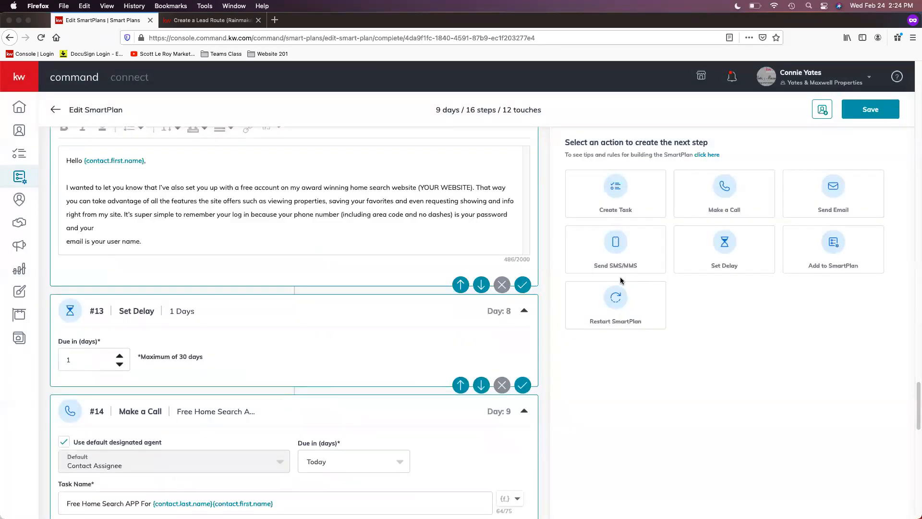
pyautogui.scroll(-4, 548, 312)
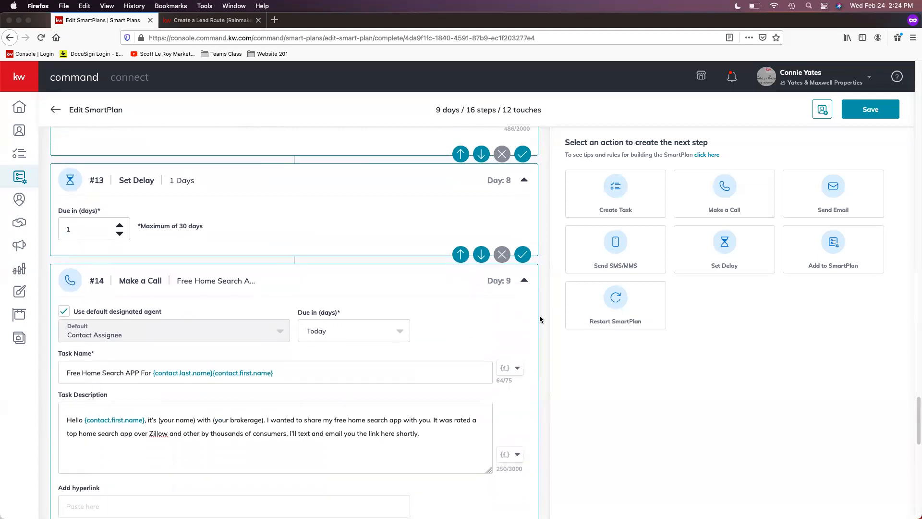
pyautogui.click(481, 254)
pyautogui.scroll(-5, 408, 314)
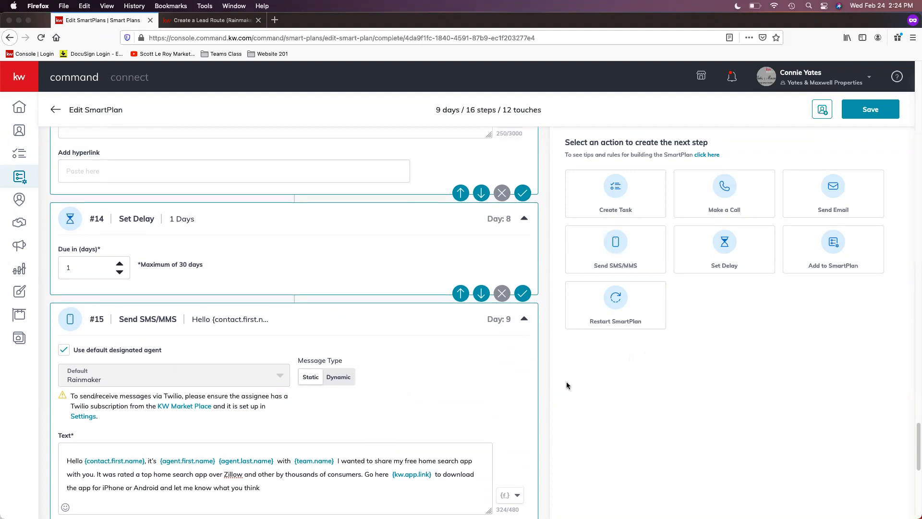
# Look back over the text message and email about the free home search account, save the SmartPlan and go to the team's contacts.
pyautogui.scroll(10, 566, 381)
pyautogui.scroll(5, 680, 412)
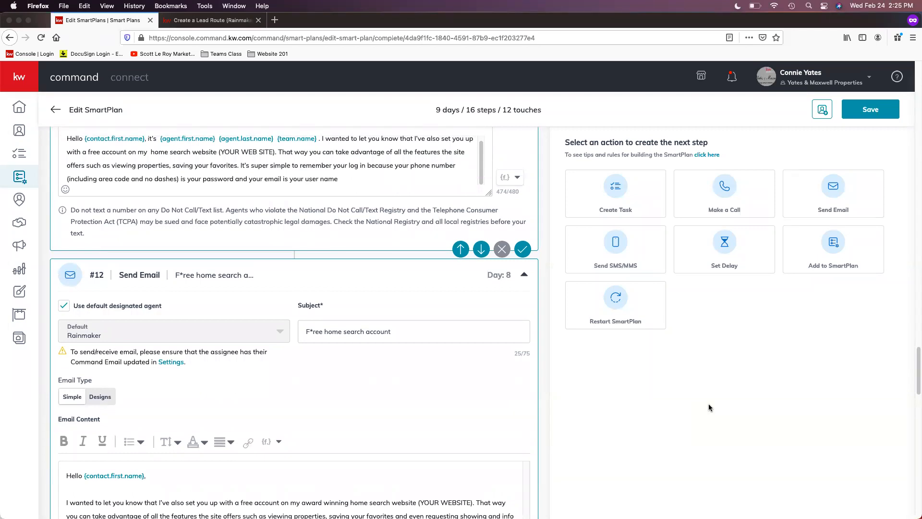
pyautogui.click(871, 110)
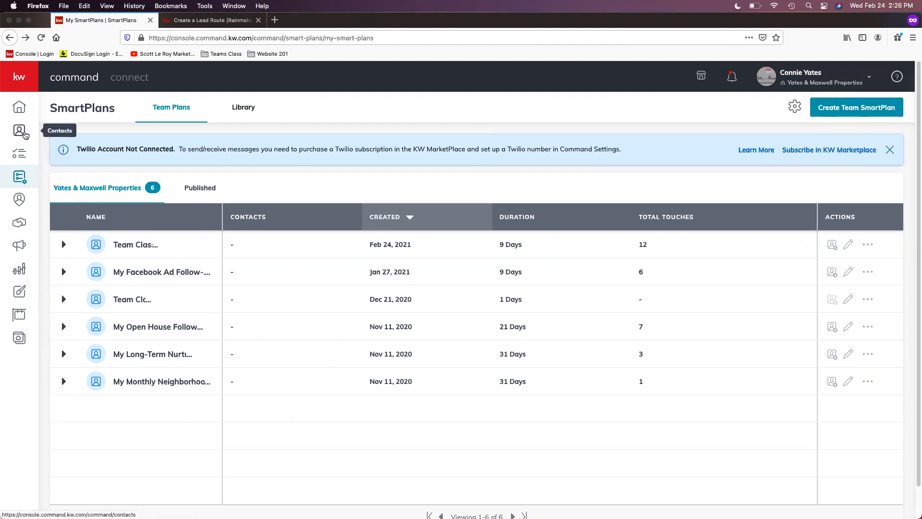
pyautogui.click(20, 132)
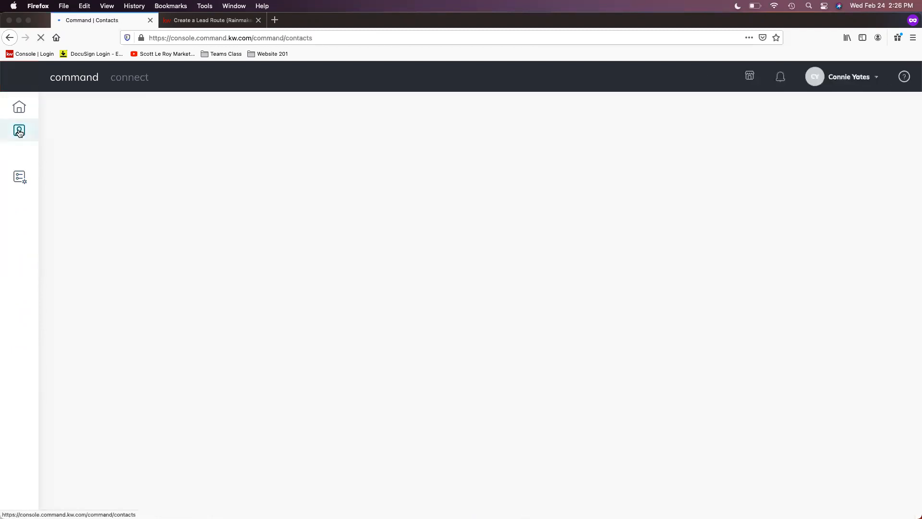